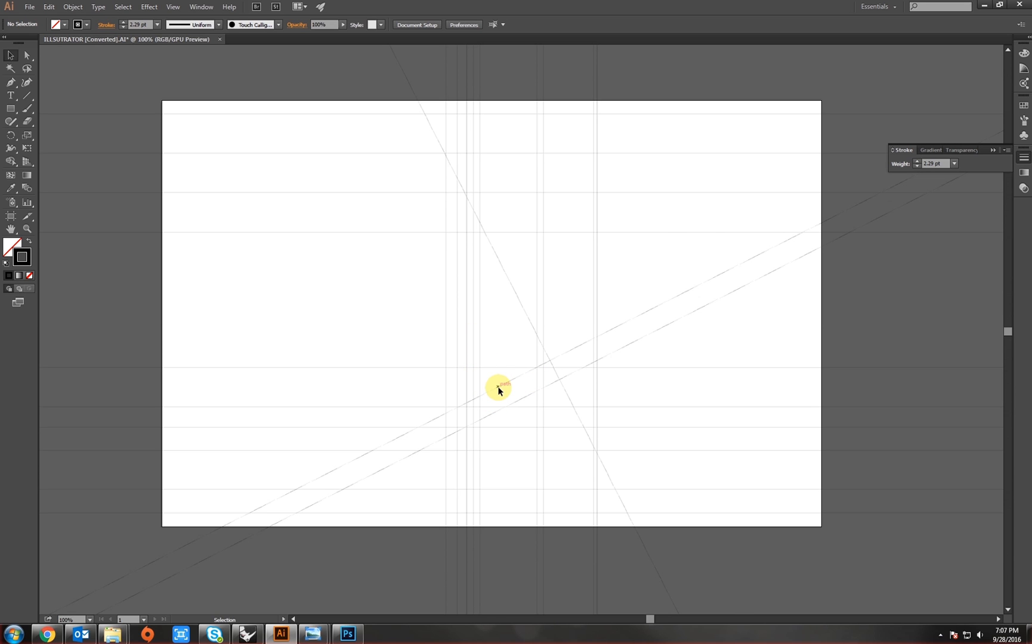
- Examine the construction lines crossing the artboard
scroll(500, 388, "up", 2)
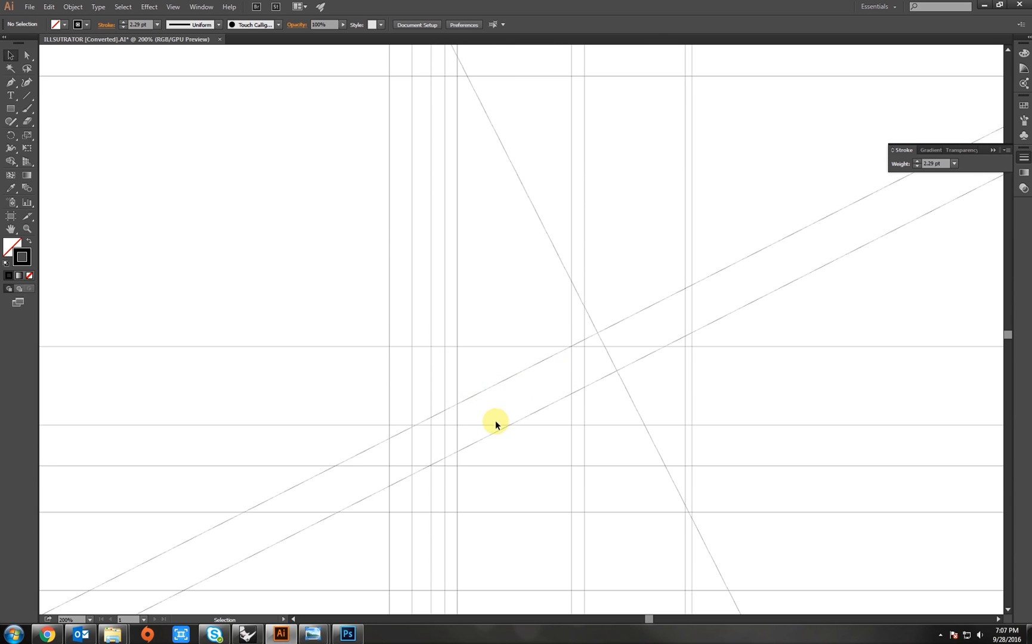
left_click_drag(577, 365, 505, 296)
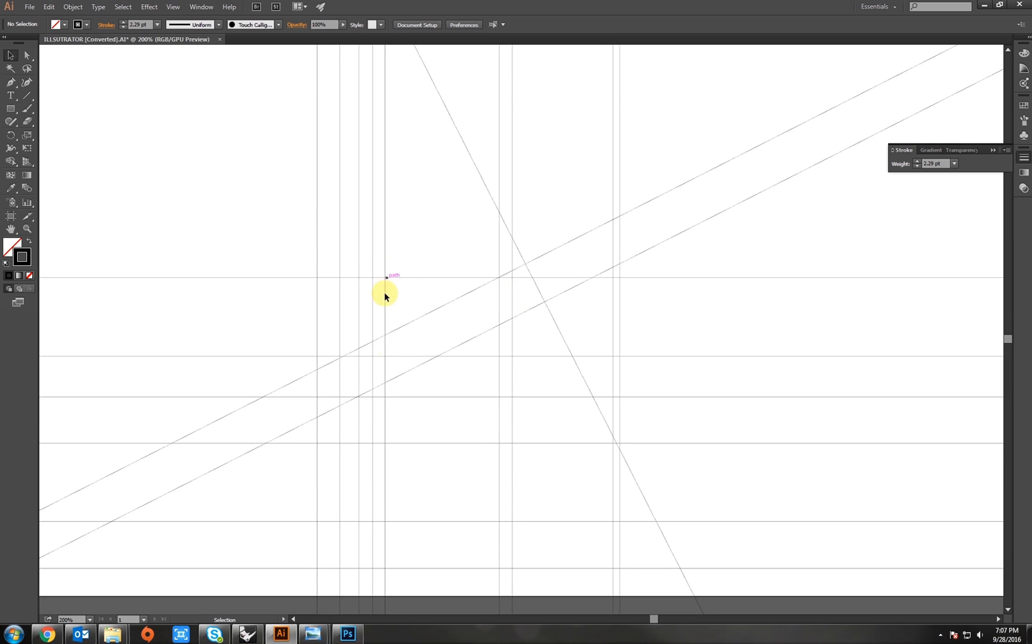
left_click_drag(414, 233, 510, 390)
scroll(453, 311, "down", 1)
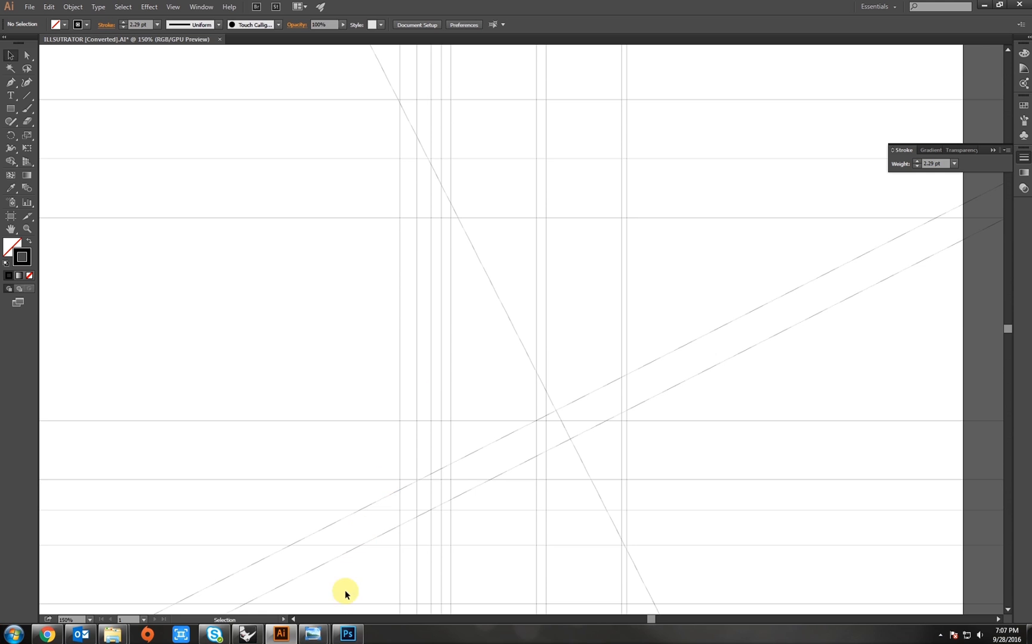
- Switch to Windows Photo Viewer to look at the IMG_3916 coloured massing sketch, and return to the Illustrator drawing
mouse_move(313, 633)
left_click(296, 613)
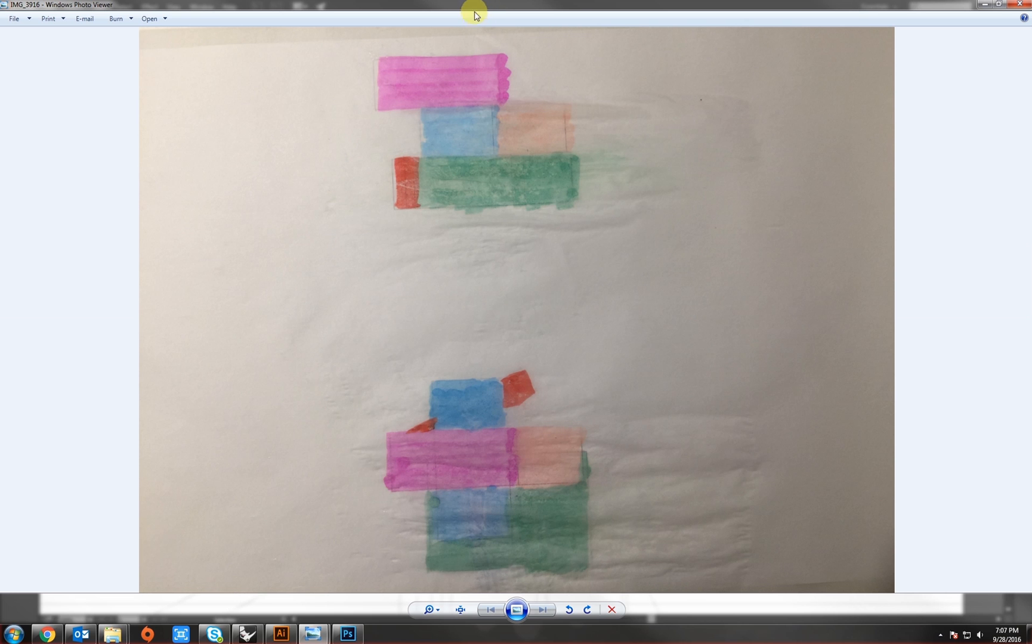
double_click(651, 12)
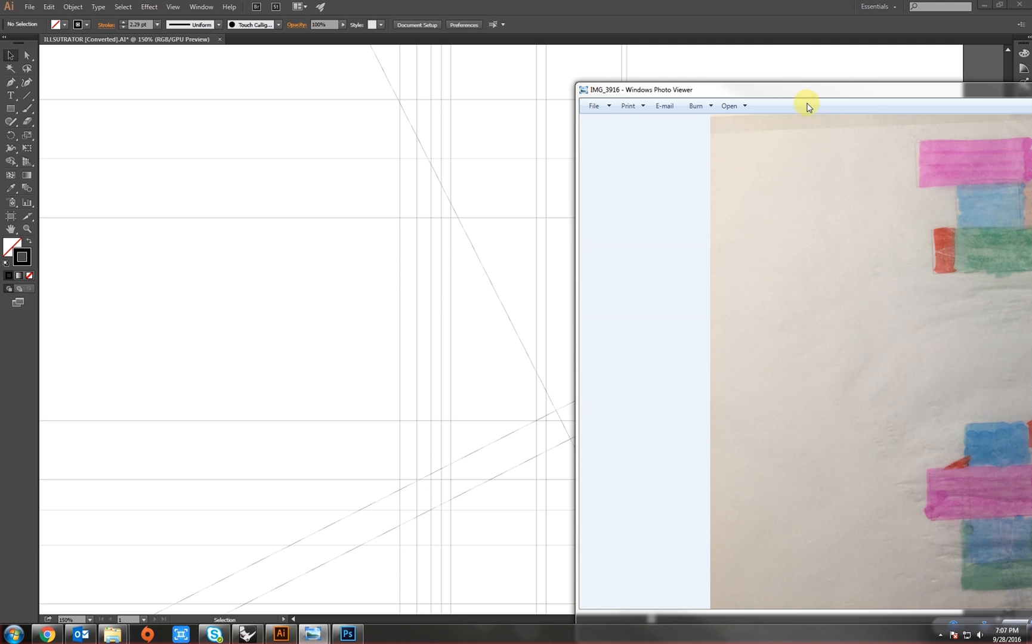
left_click_drag(799, 94, 303, 56)
left_click(371, 6)
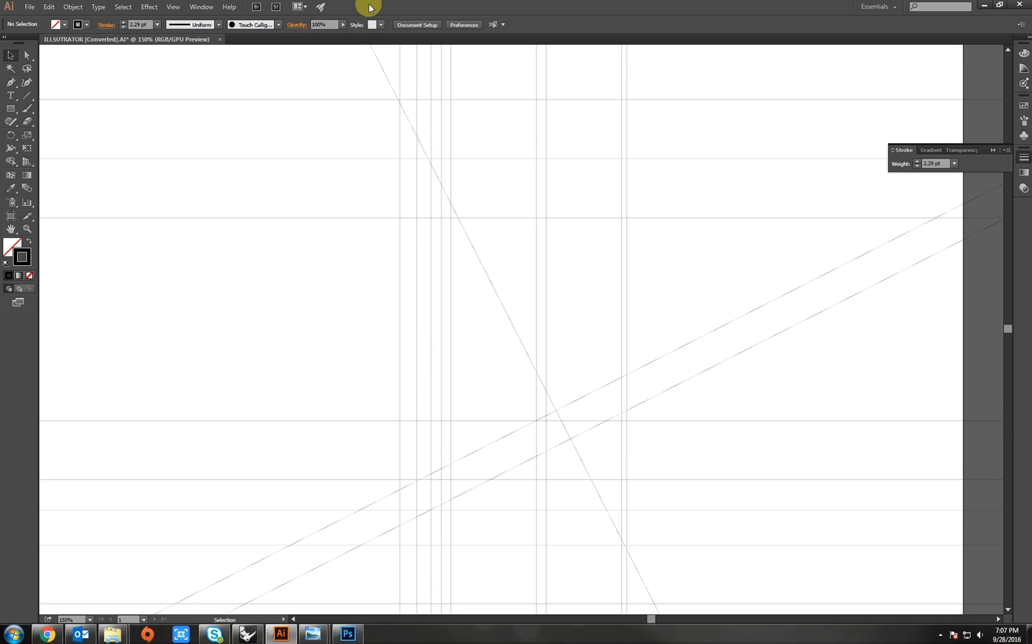
left_click_drag(498, 302, 479, 270)
scroll(479, 270, "down", 2)
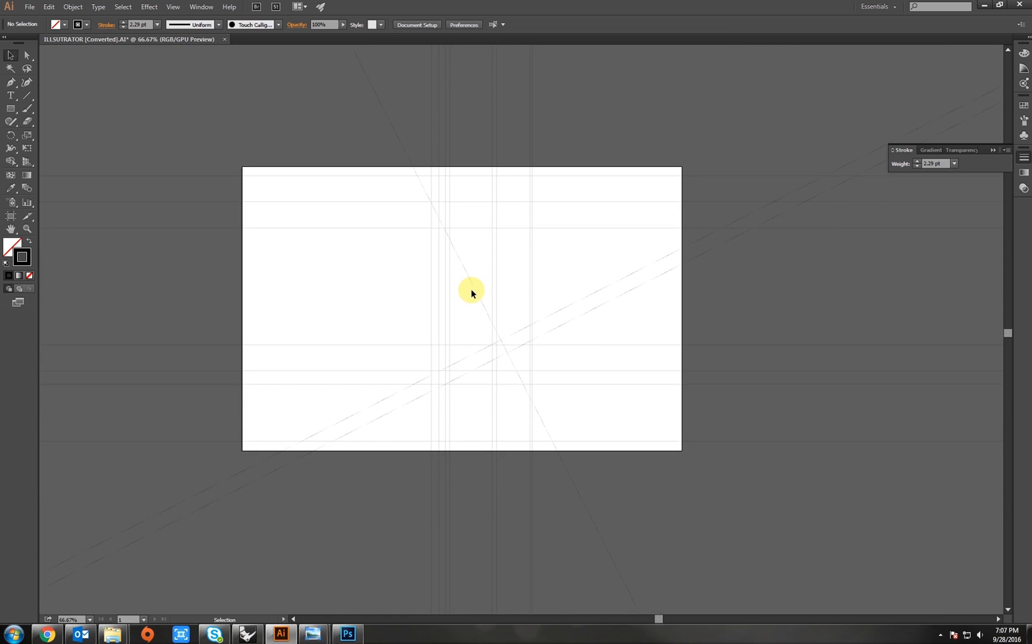
scroll(470, 292, "up", 2)
scroll(471, 296, "down", 1)
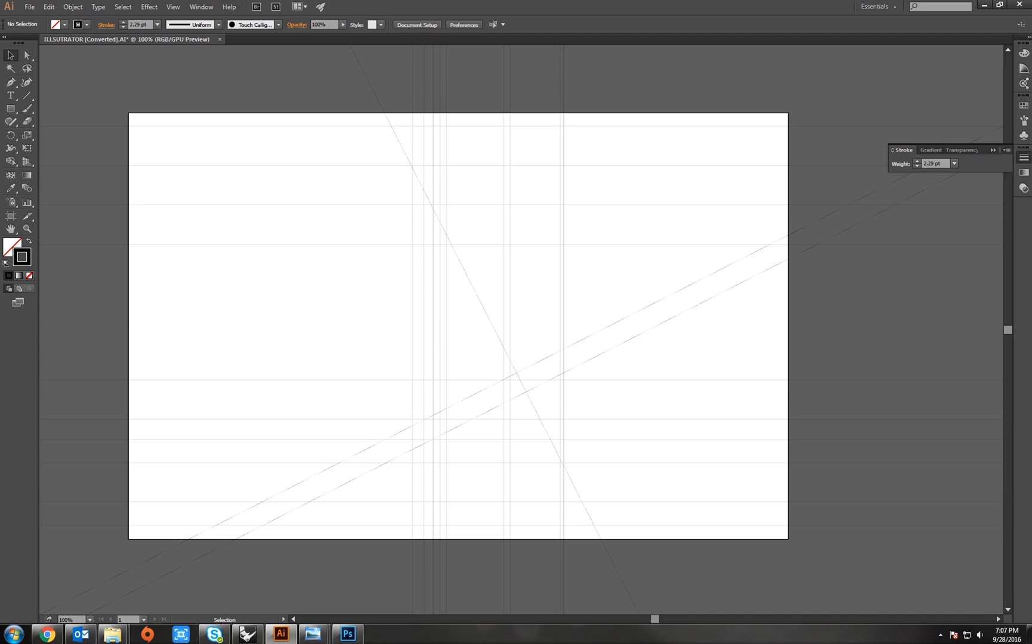
left_click_drag(502, 348, 494, 330)
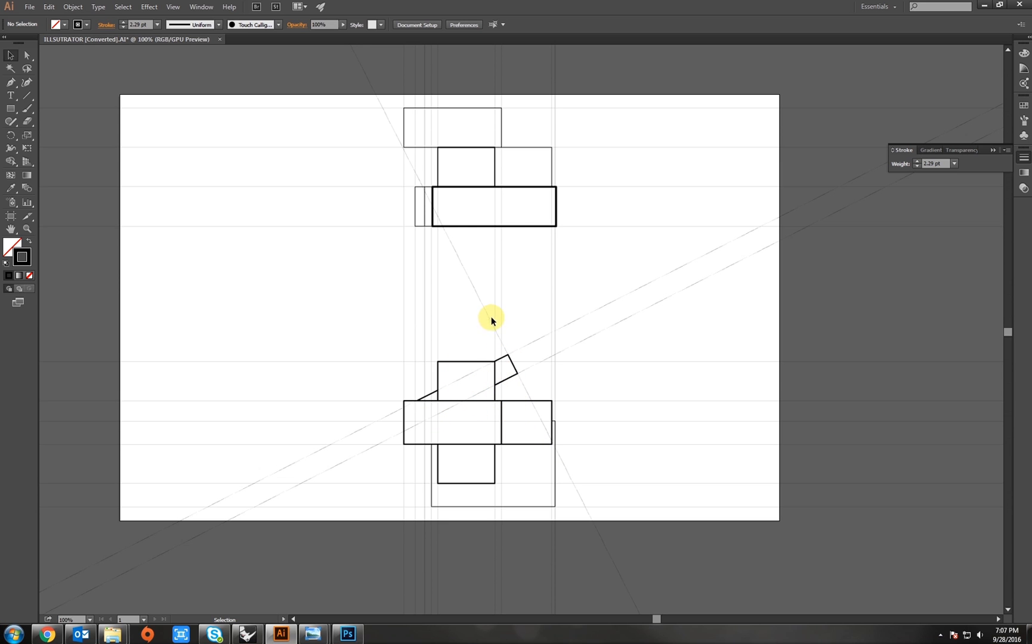
- Hide the CL layer so only the massing outlines show on the artboard
key("space")
left_click_drag(485, 267, 488, 276)
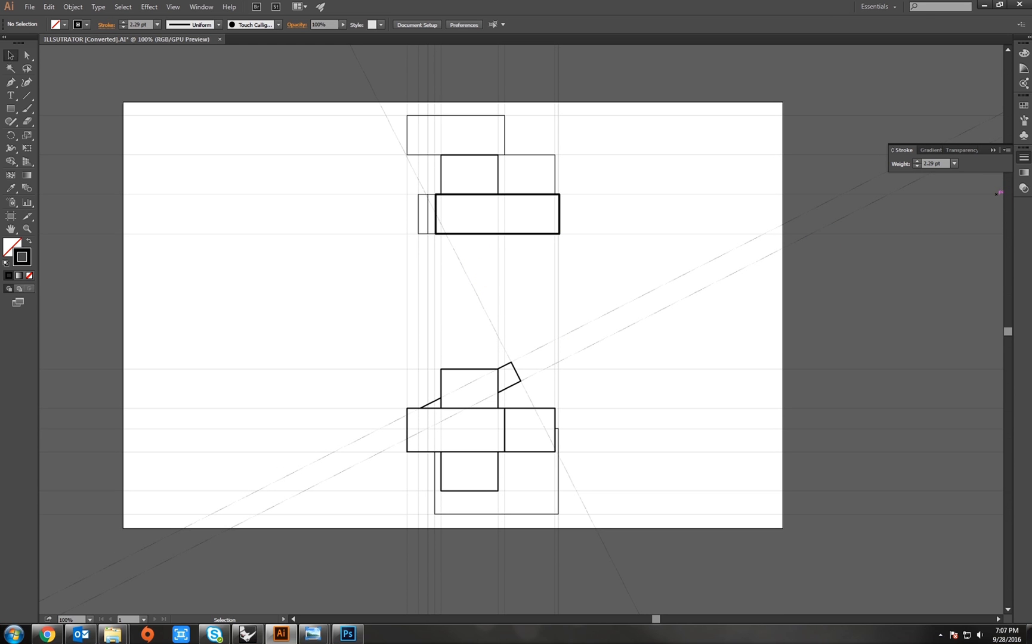
key("F7")
left_click(808, 120)
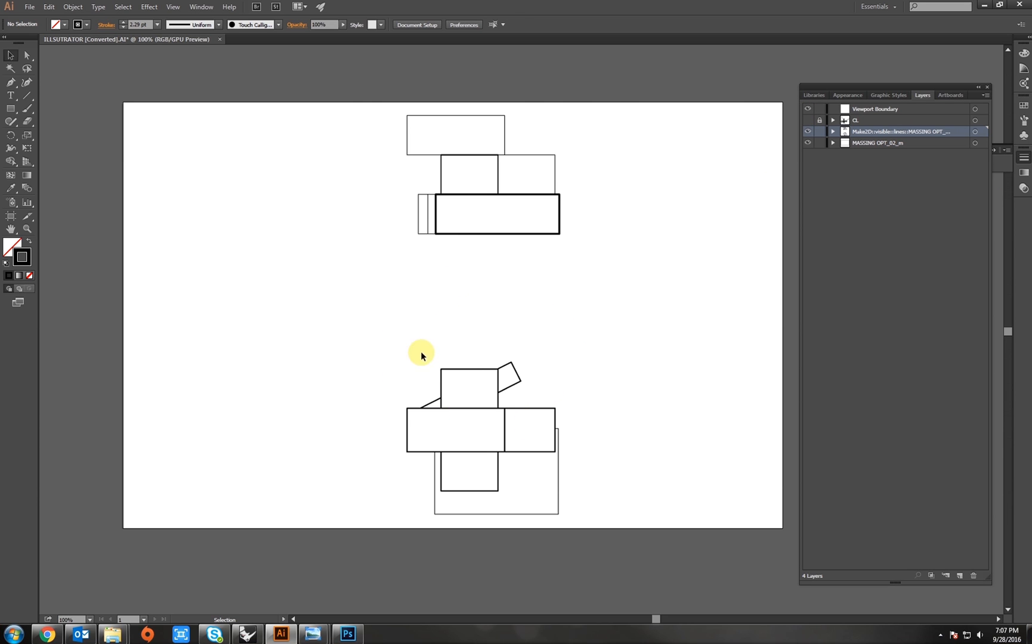
left_click_drag(462, 305, 424, 301)
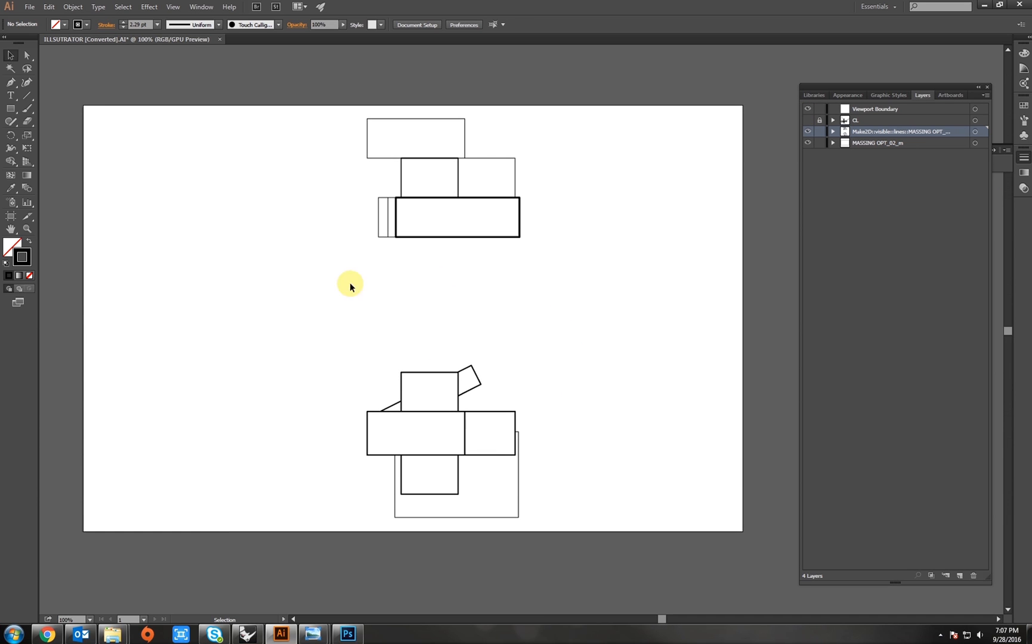
- Start exporting the drawing and choose PNG as the file format
left_click(29, 8)
left_click(83, 223)
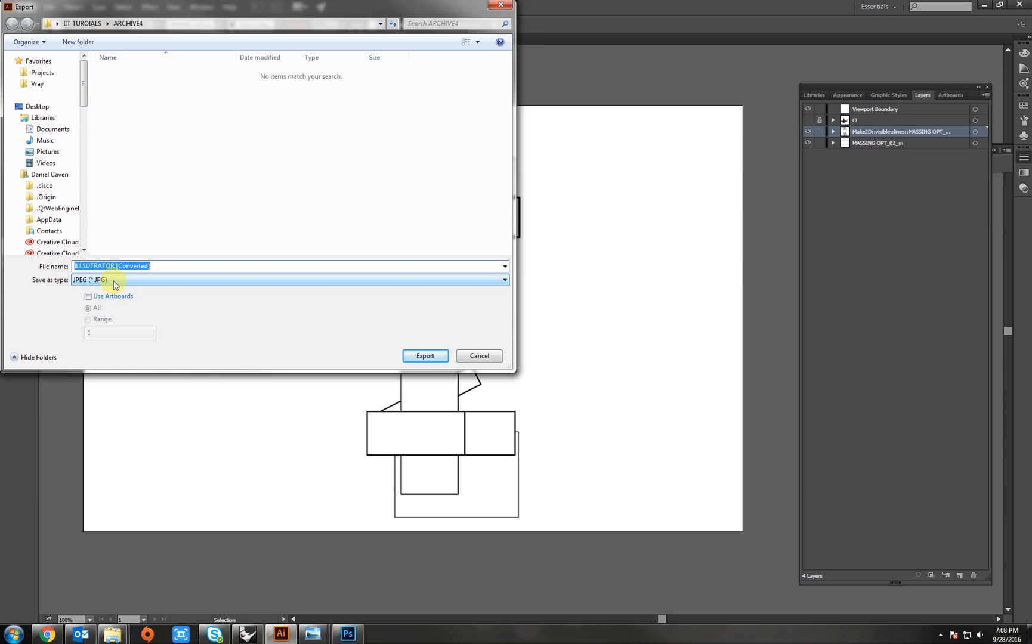
left_click(115, 283)
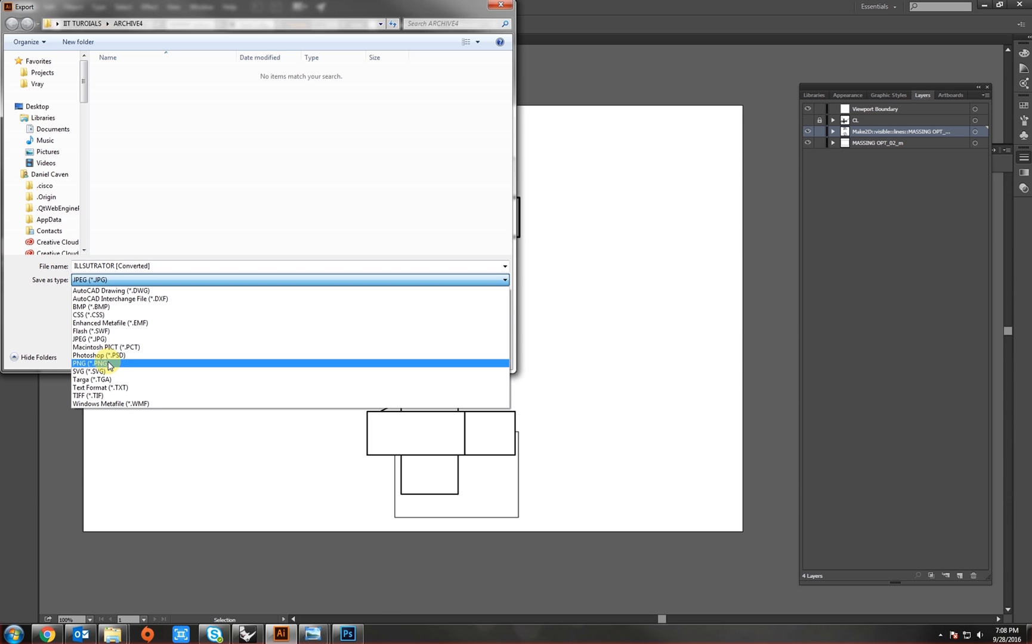
left_click(109, 364)
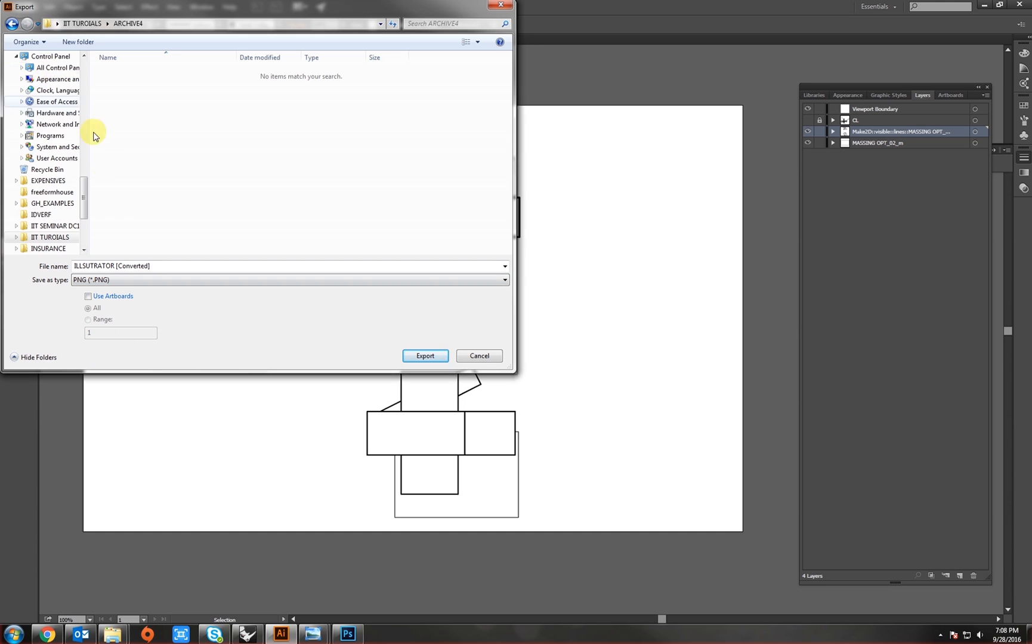
- Browse from the Desktop to the ARCHIVE4 folder inside IIT TUROIALS as the export destination
scroll(27, 85, "up", 5)
left_click(37, 106)
left_click(273, 197)
double_click(272, 197)
double_click(301, 84)
left_click(184, 265)
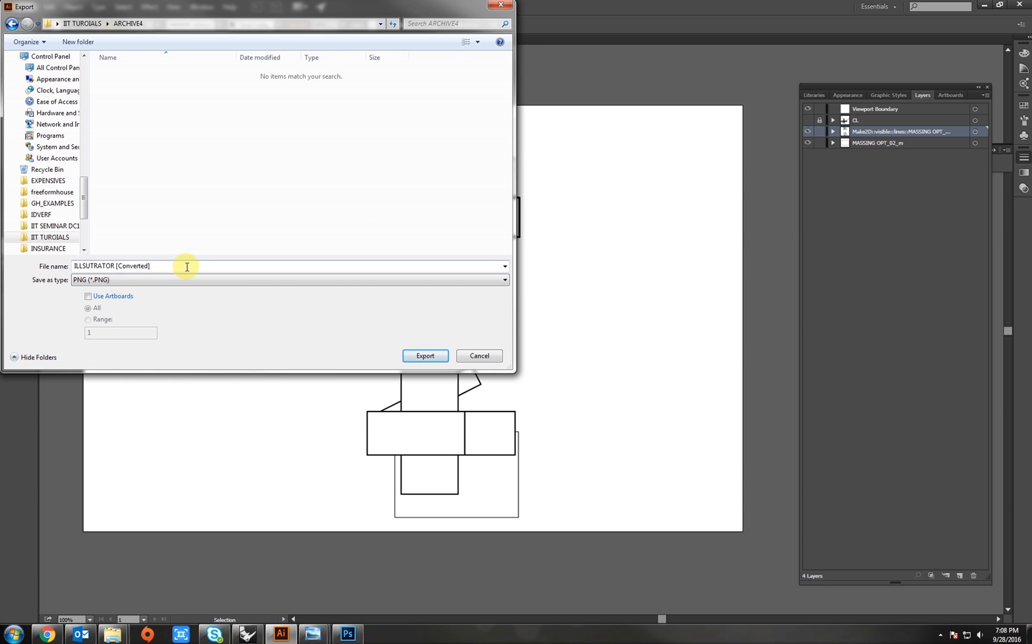
- Export all artboards as PNG using the artboard bounds, at High (300 ppi) with a white background
left_click(110, 296)
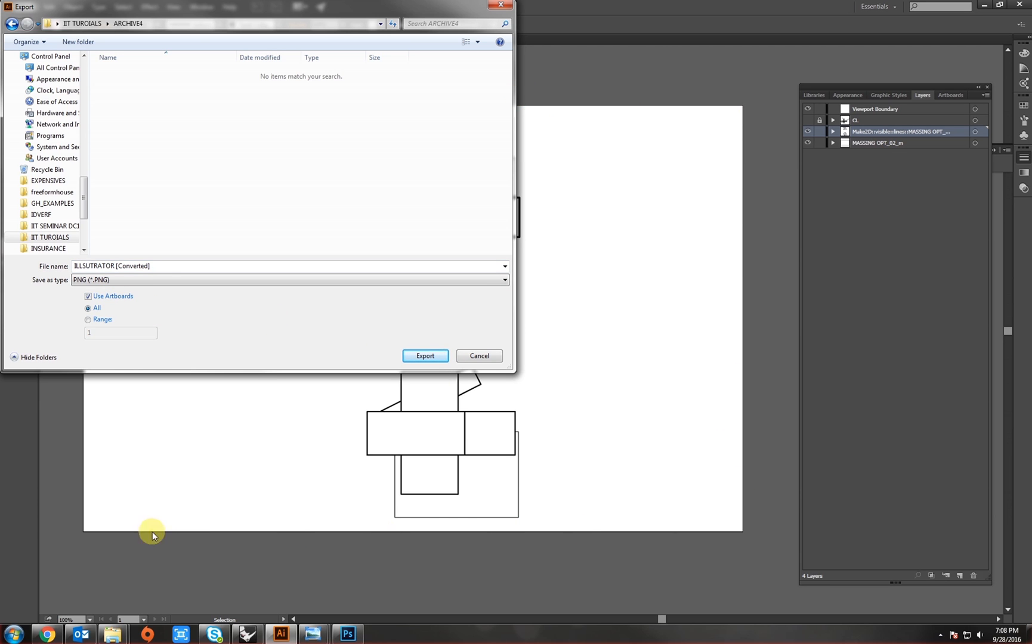
left_click(410, 356)
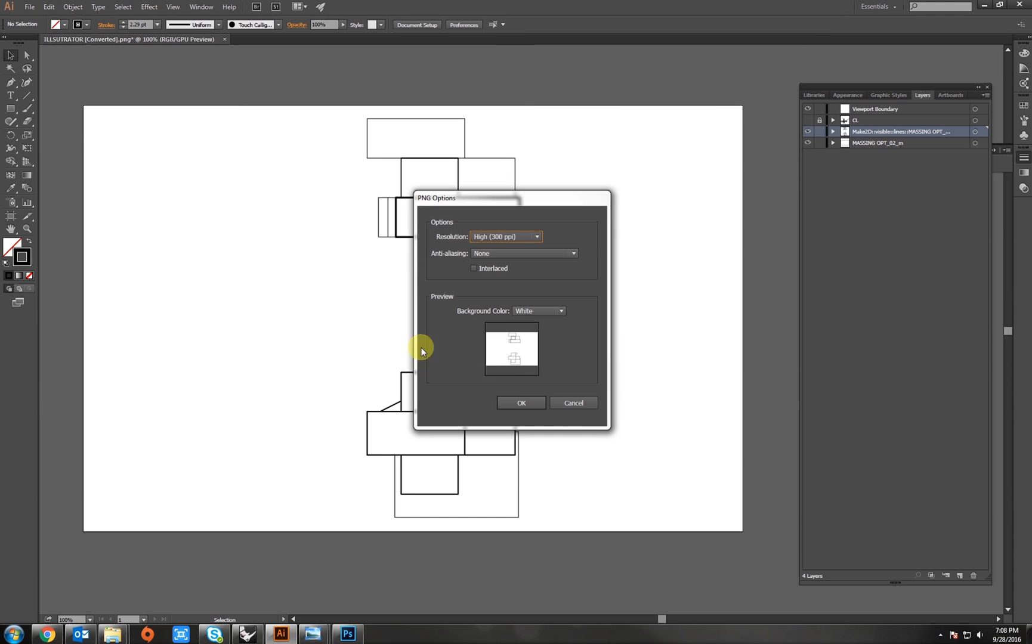
left_click(521, 402)
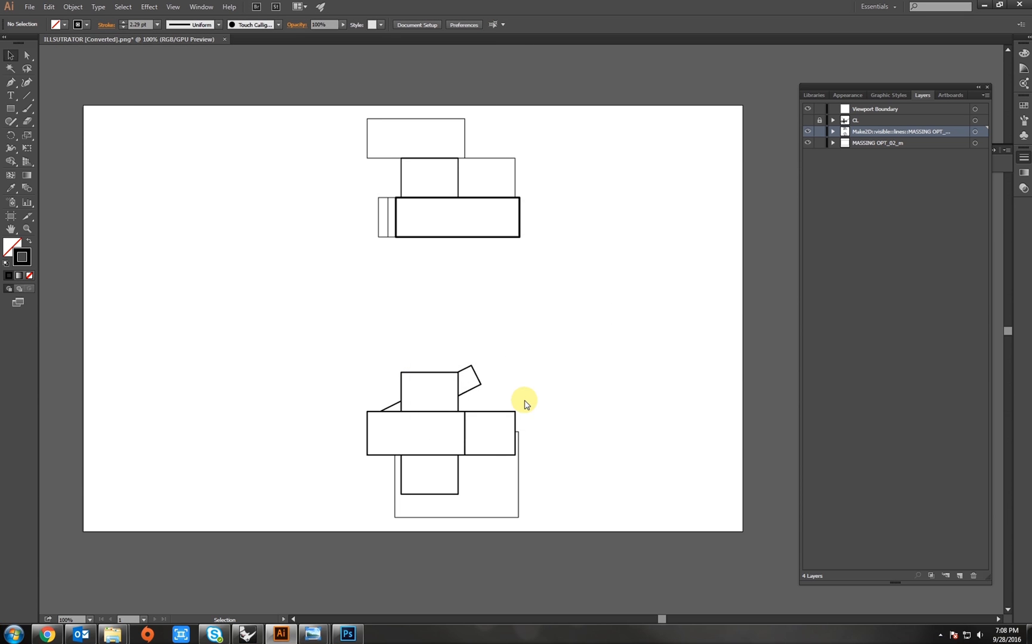
- Switch to Photoshop and open the exported ILLSUTRATOR [Converted]-01 image from the ARCHIVE4 folder in IIT TUROIALS
left_click(348, 634)
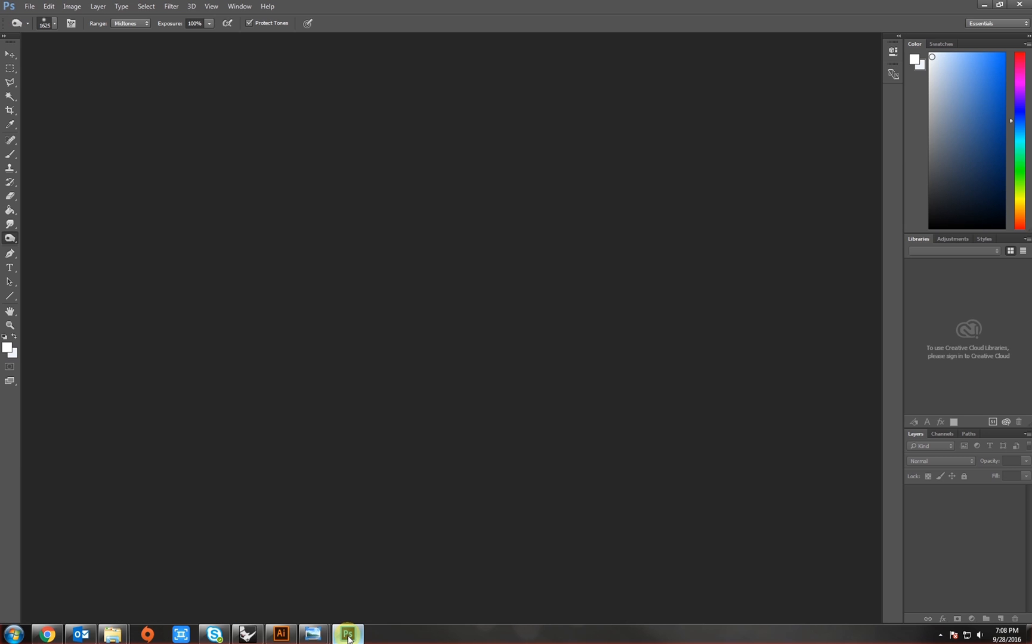
mouse_move(115, 637)
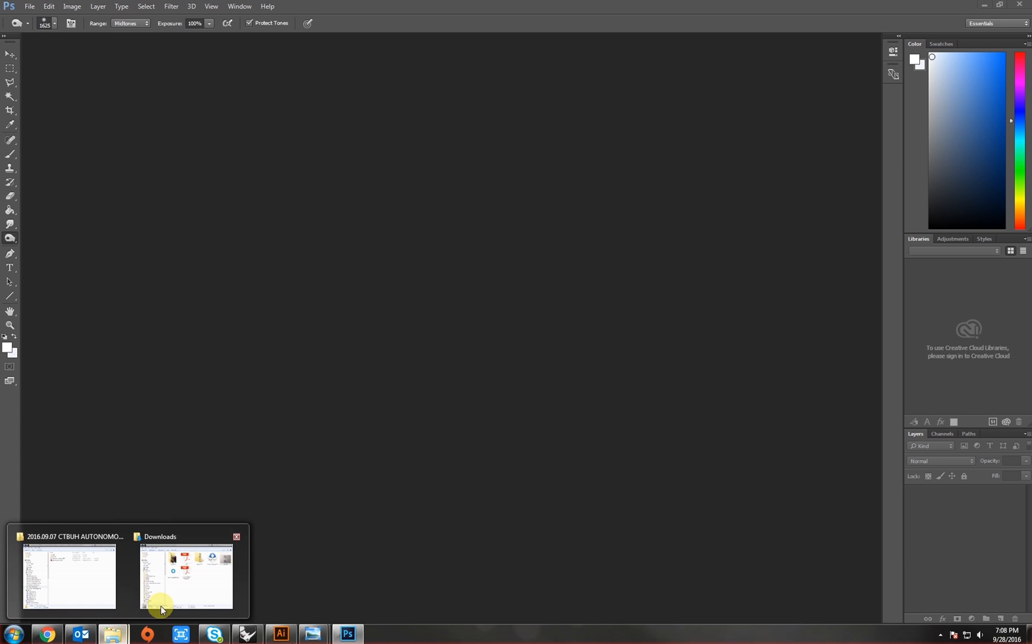
left_click(85, 587)
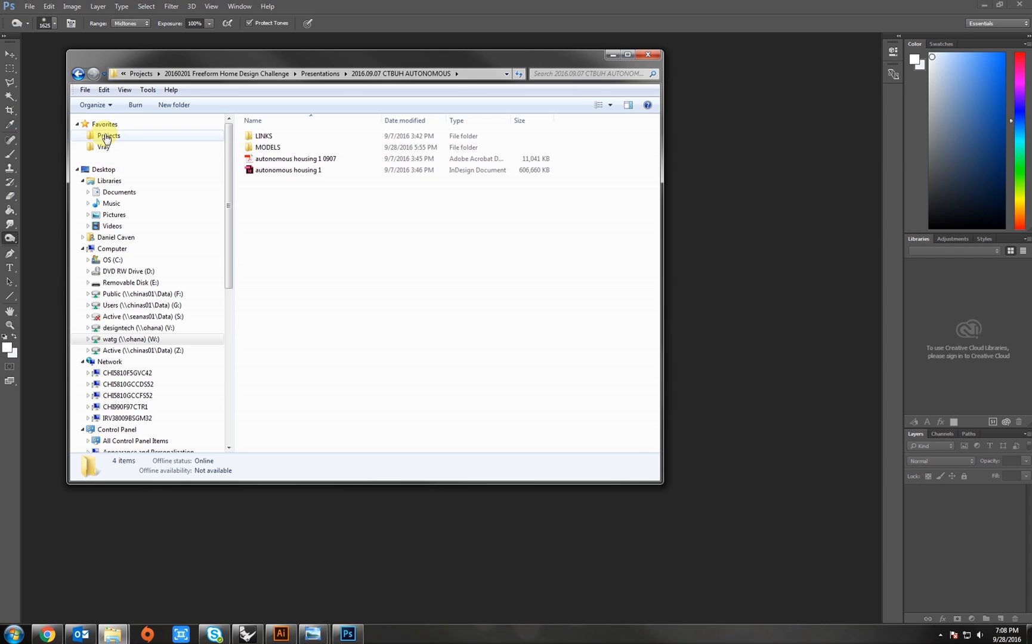
left_click(103, 169)
double_click(383, 267)
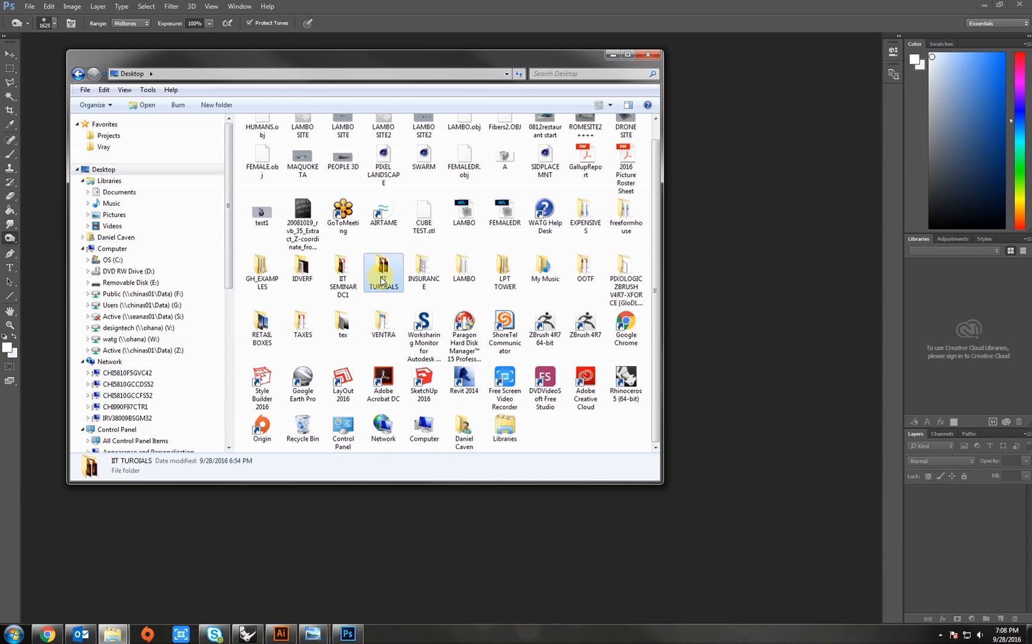
double_click(448, 145)
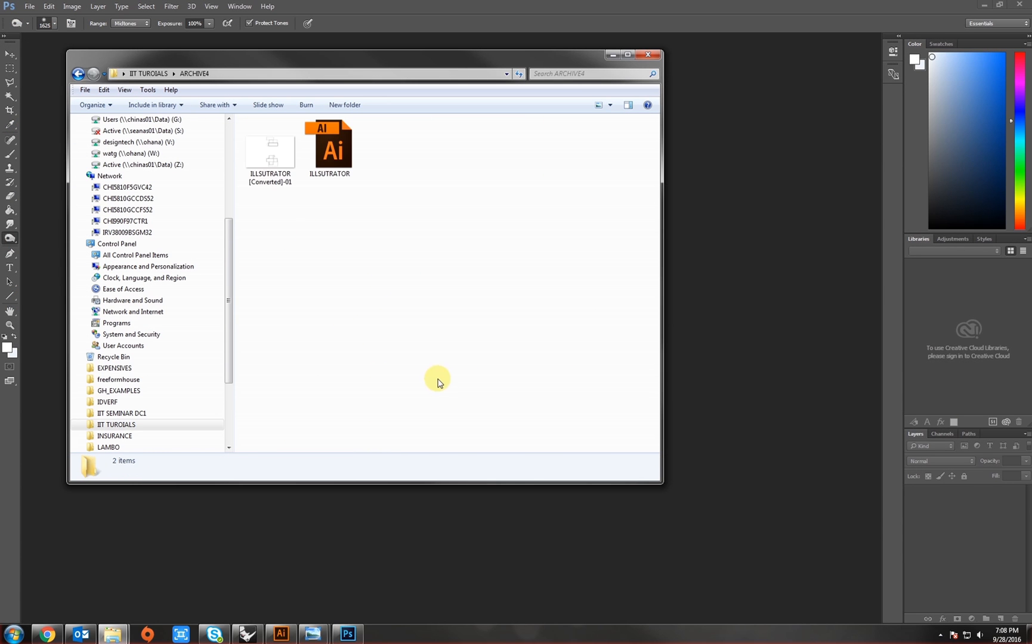
left_click(266, 157)
left_click_drag(267, 156, 694, 223)
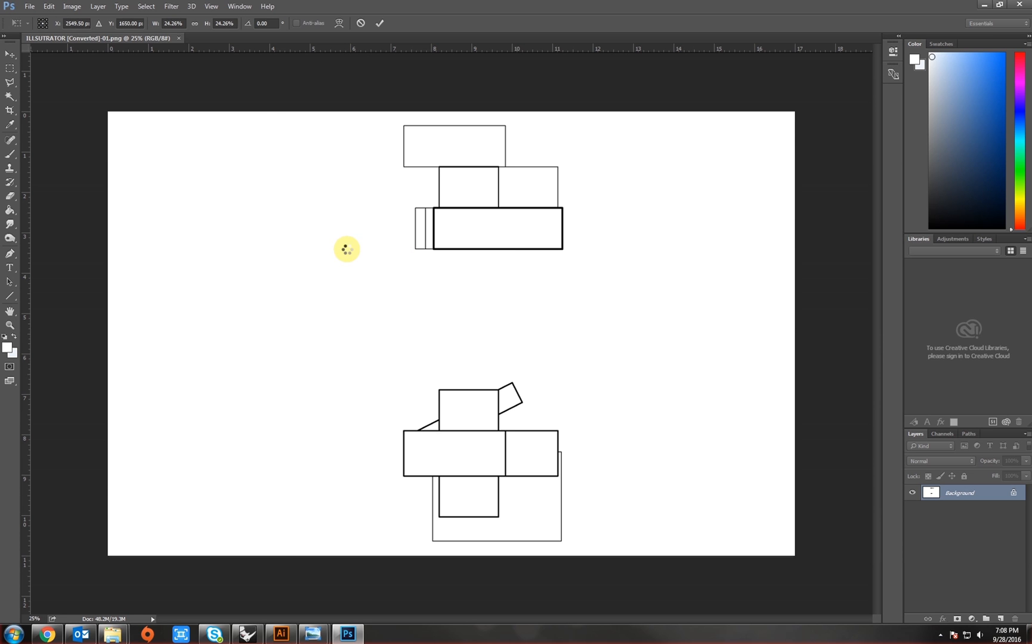
- Place the IMG_3916 sketch photo over the line drawing, rotated -90° and scaled to 25.76%
left_click_drag(642, 328, 450, 195)
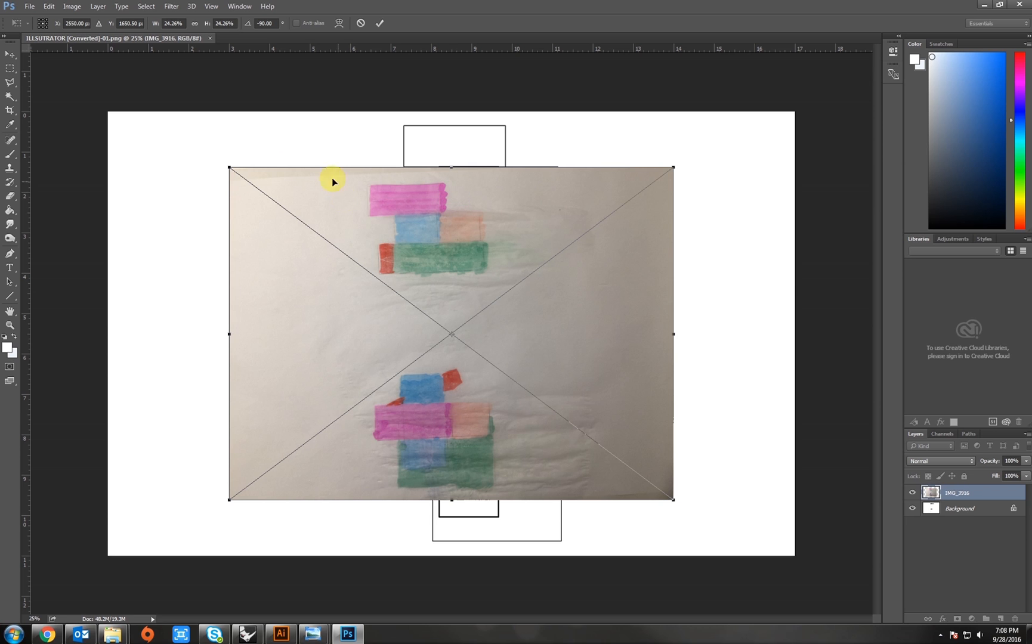
left_click_drag(225, 161, 203, 145)
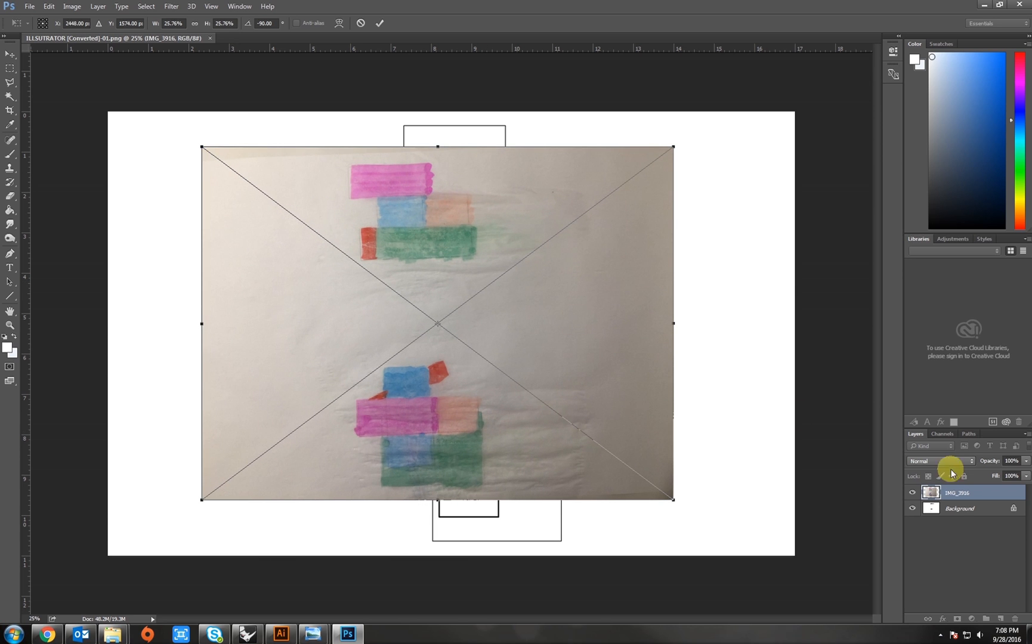
- Lower the sketch photo layer's opacity and move it so the pink block's corner meets the uppermost outline
left_click_drag(995, 460, 974, 461)
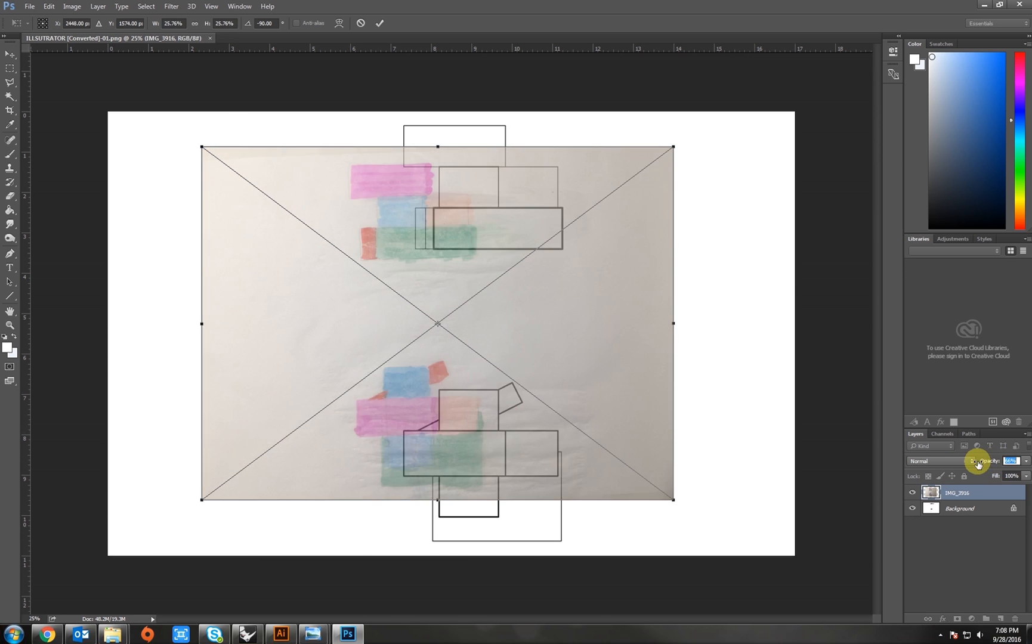
left_click_drag(551, 379, 604, 340)
scroll(418, 126, "up", 5)
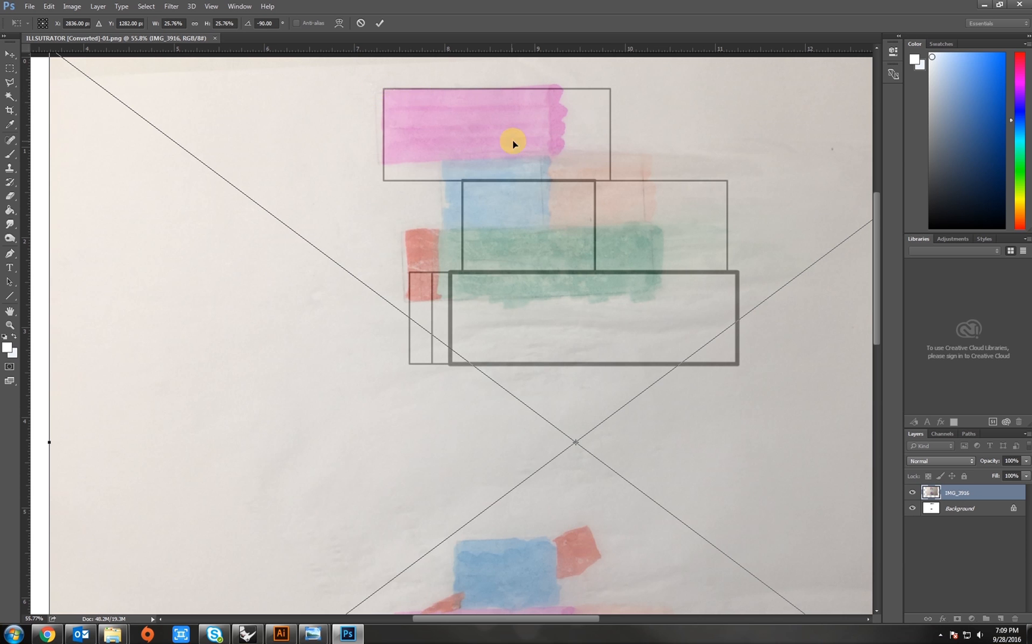
- Enlarge the sketch photo to 32.93% and move it so its upper coloured blocks match the upper outlines
scroll(380, 90, "down", 3)
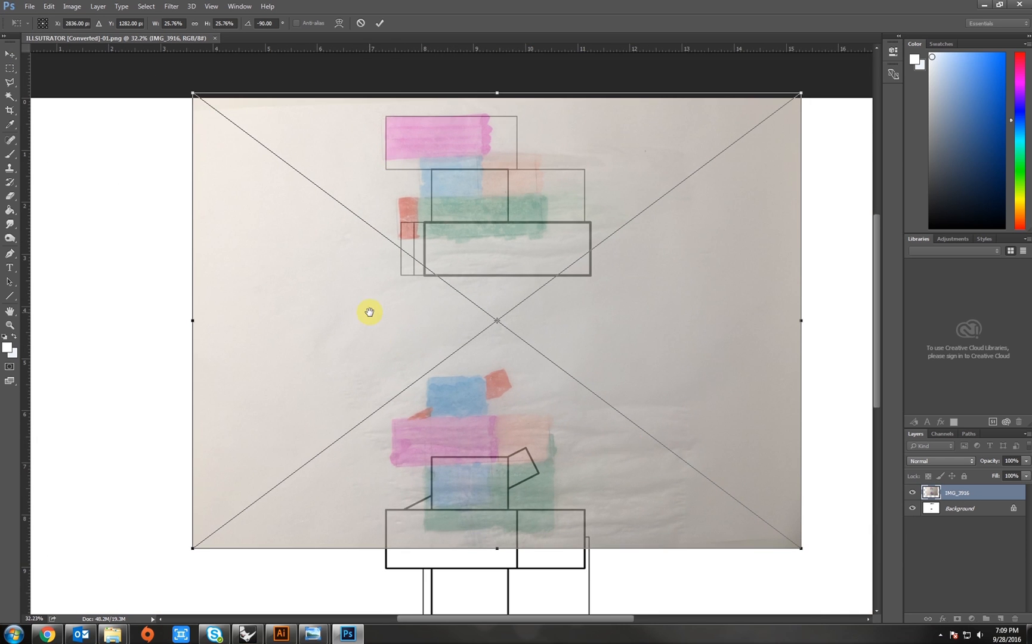
scroll(449, 361, "down", 1)
left_click_drag(743, 470, 874, 589)
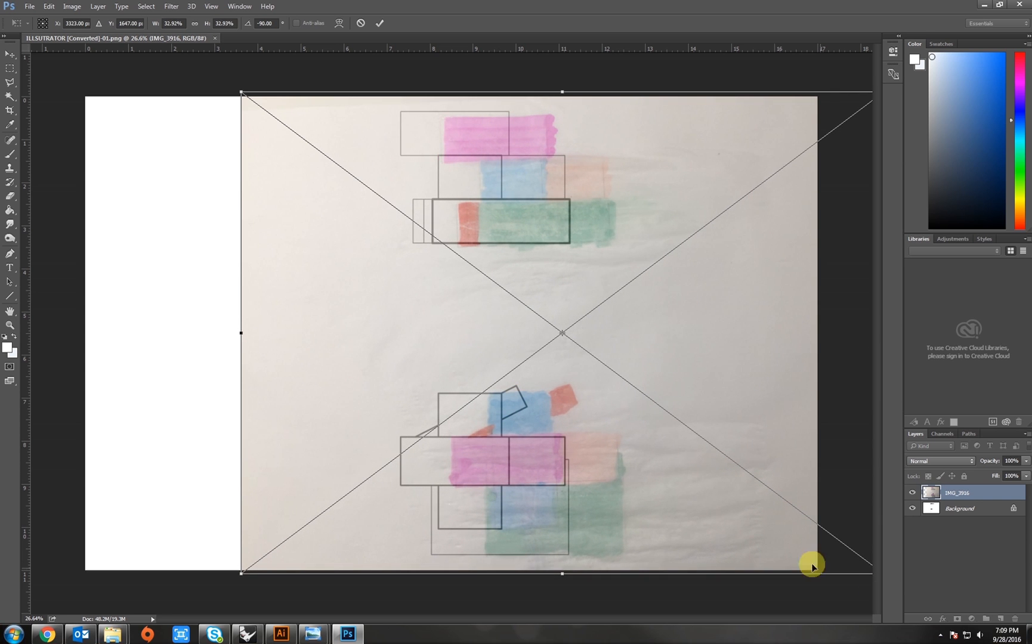
left_click_drag(752, 534, 711, 532)
scroll(514, 148, "up", 2)
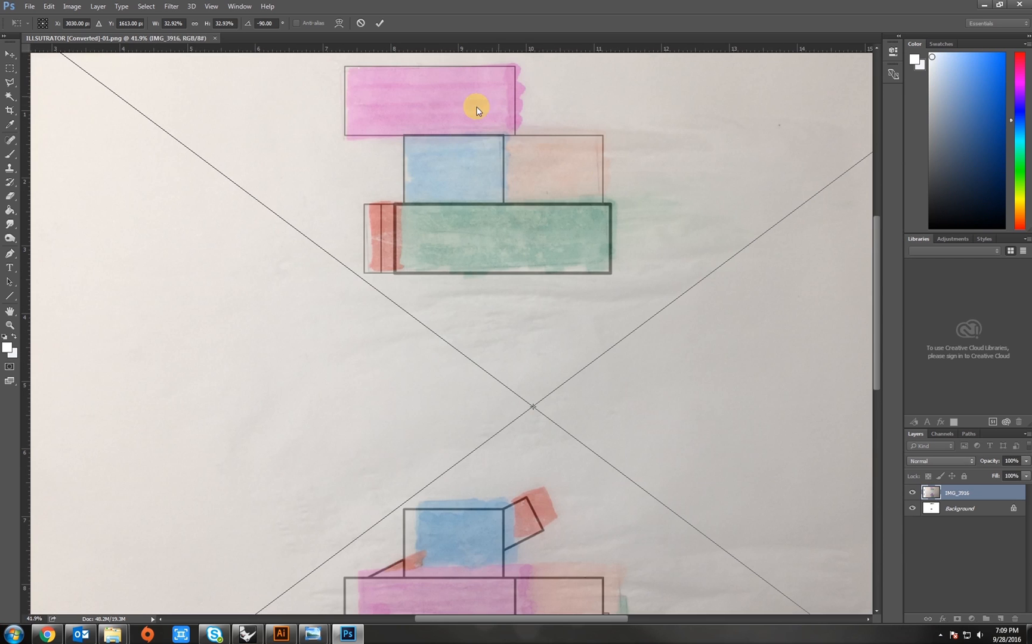
- Scale the sketch photo to 33.63% and nudge it so its lower coloured blocks fit the lower outlines
scroll(563, 190, "down", 3)
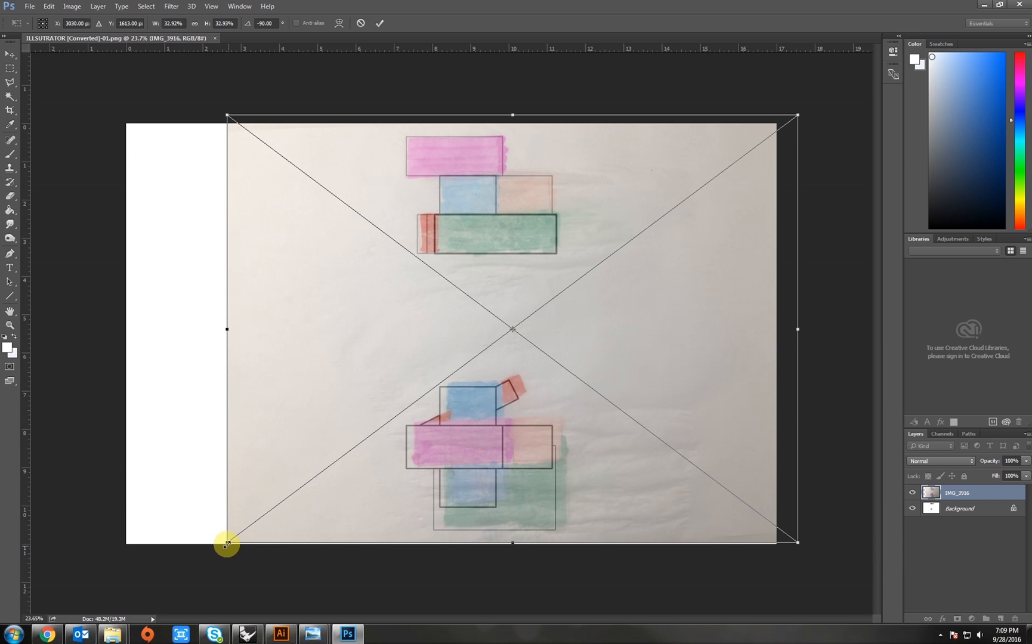
left_click_drag(226, 543, 214, 552)
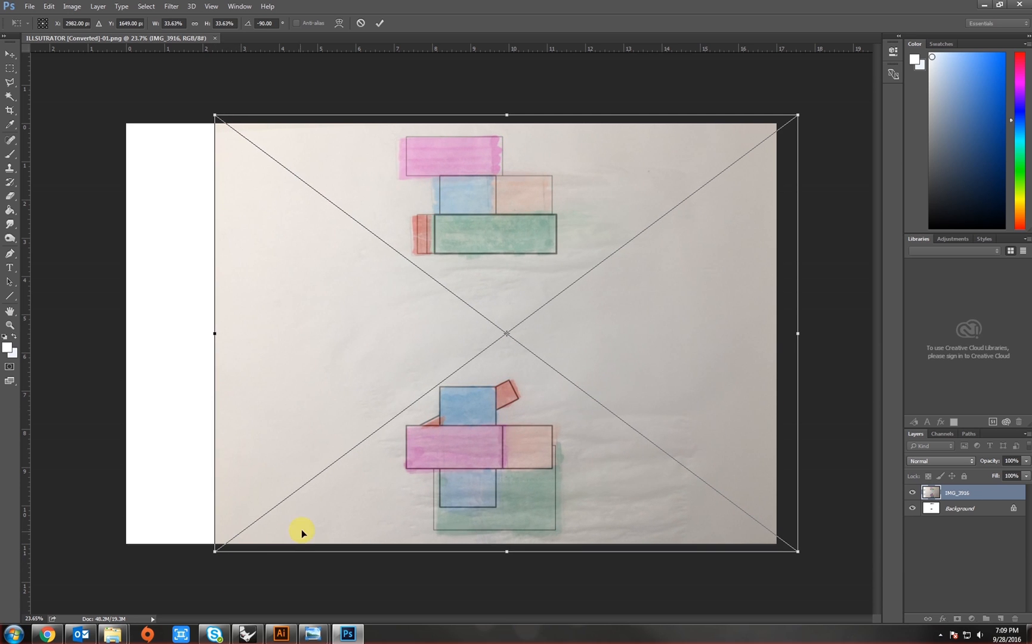
left_click_drag(303, 526, 304, 527)
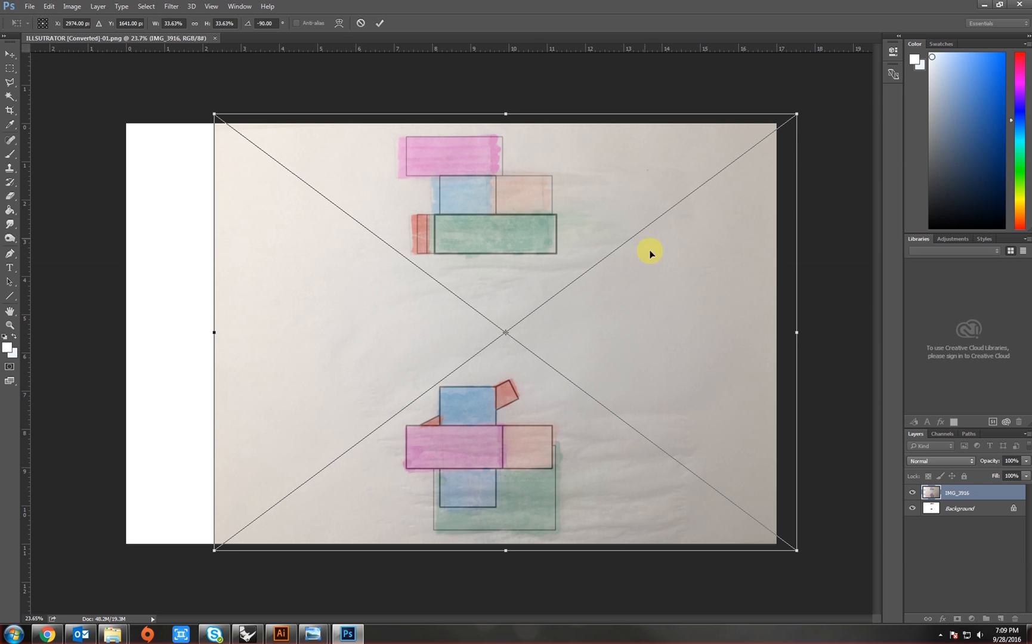
- Stretch the sketch photo horizontally, shift it slightly, and distort its right-hand corners so the coloured blocks fit the outlines
left_click_drag(797, 332, 804, 331)
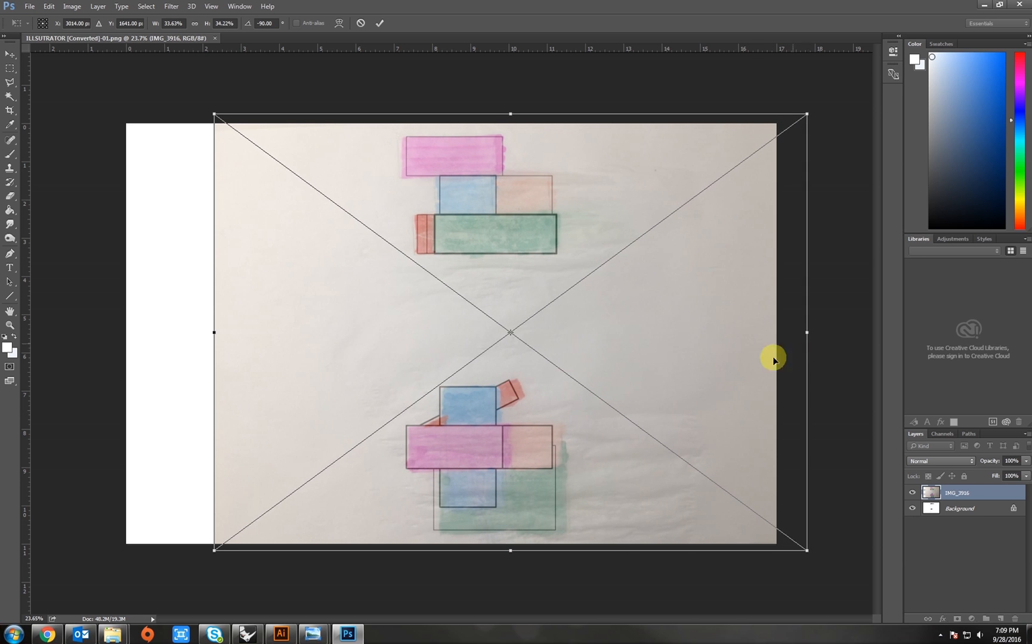
left_click_drag(716, 372, 712, 370)
left_click_drag(802, 113, 809, 117)
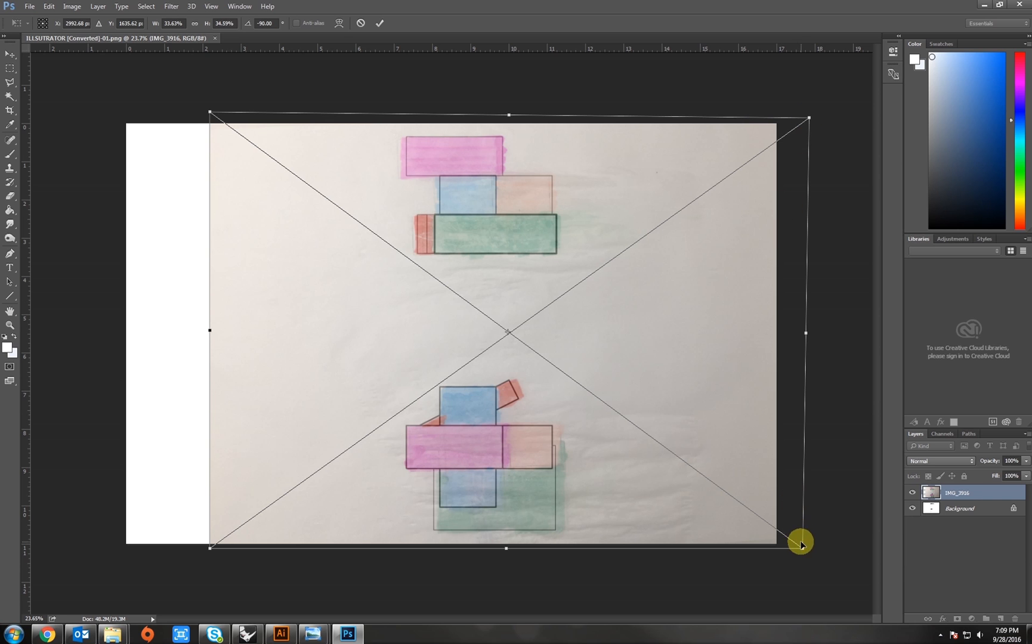
left_click_drag(803, 549, 795, 548)
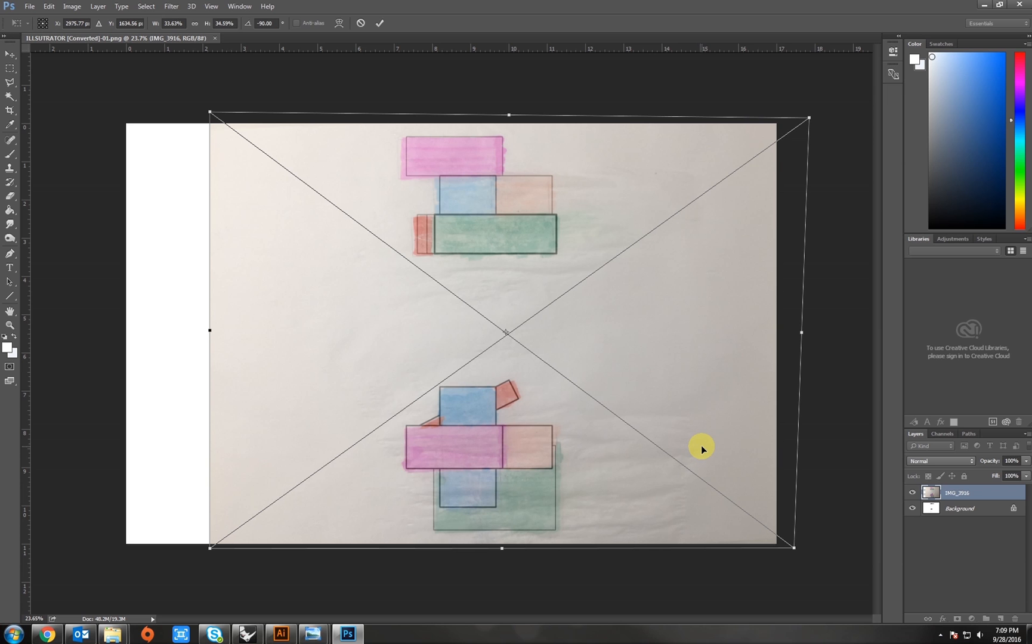
key("Return")
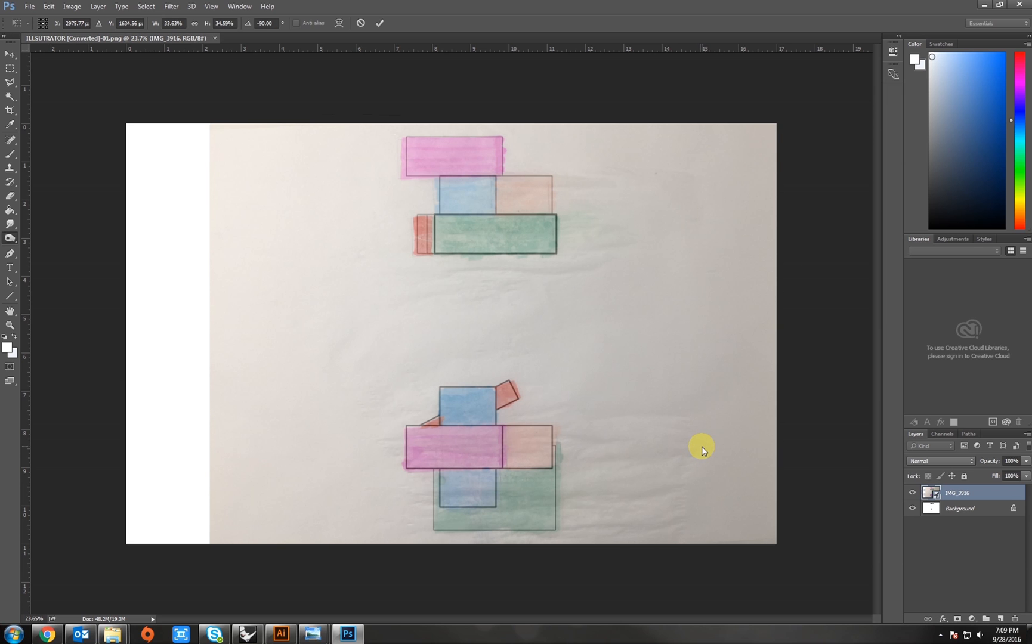
- Select the two pink block outlines on the Background with the Magic Wand and copy those areas of IMG_3916 to a new layer
left_click(963, 513)
left_click(10, 96)
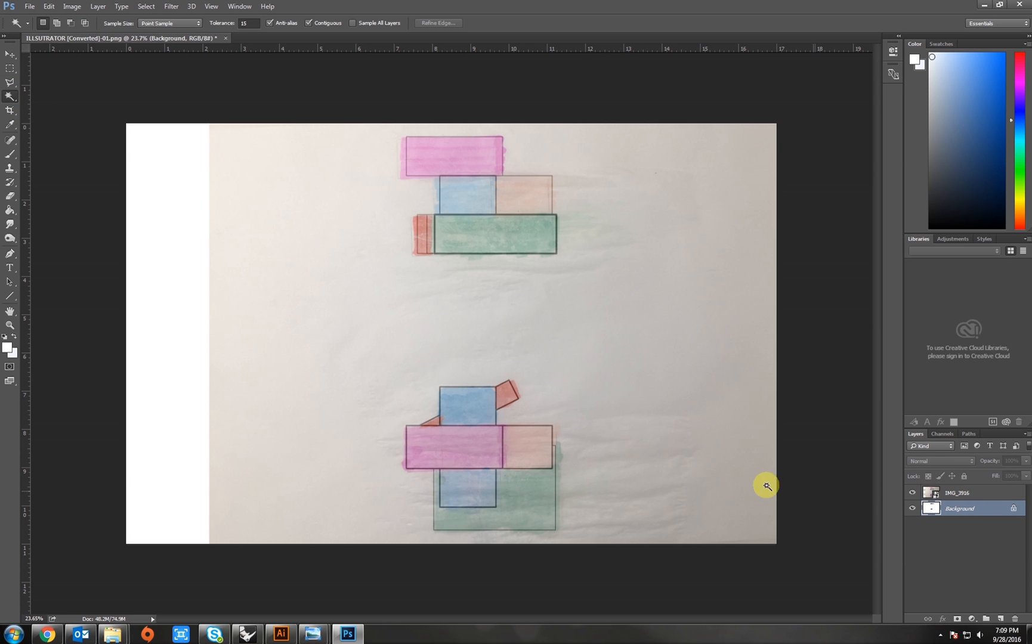
left_click(467, 444)
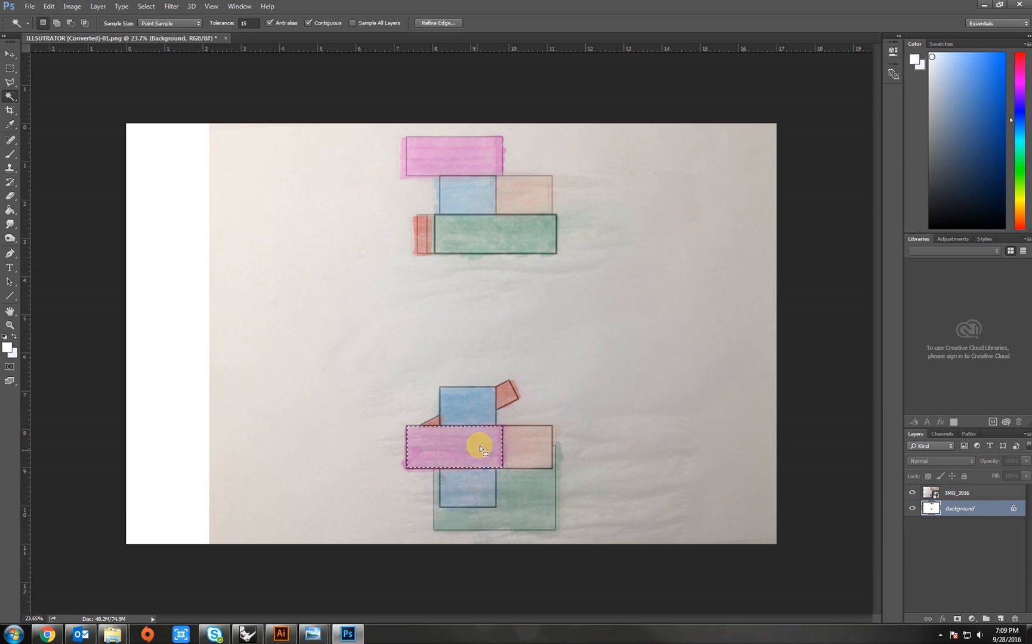
left_click(453, 160, "shift")
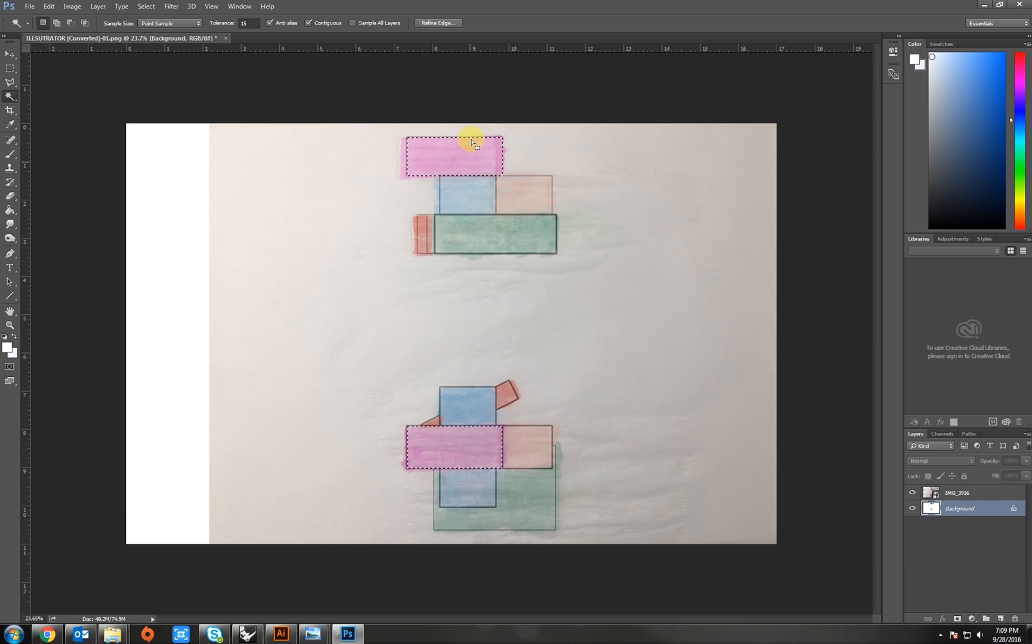
left_click(956, 495)
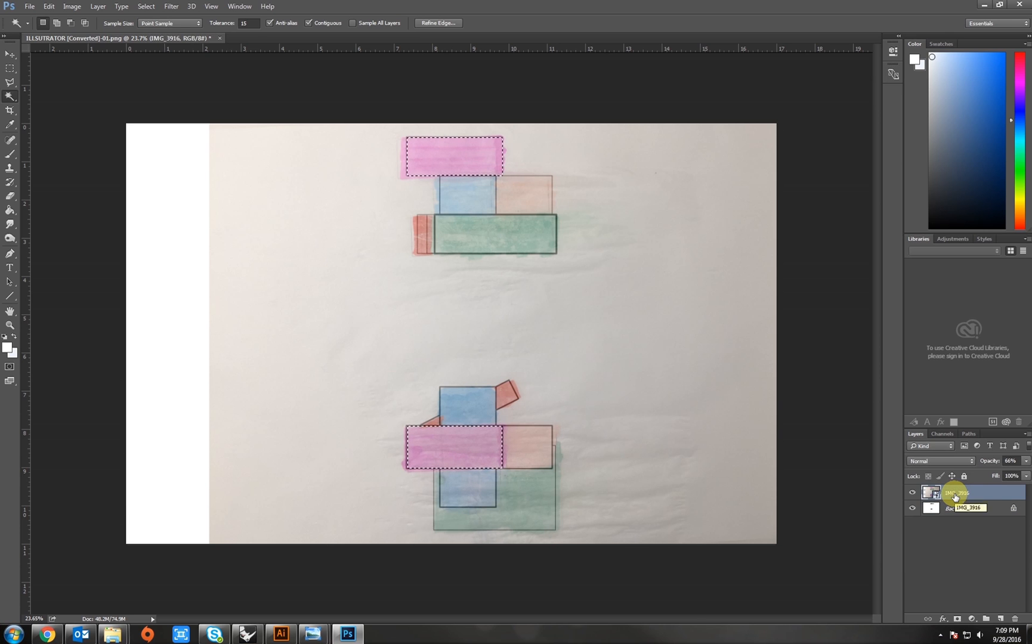
key("ctrl+j")
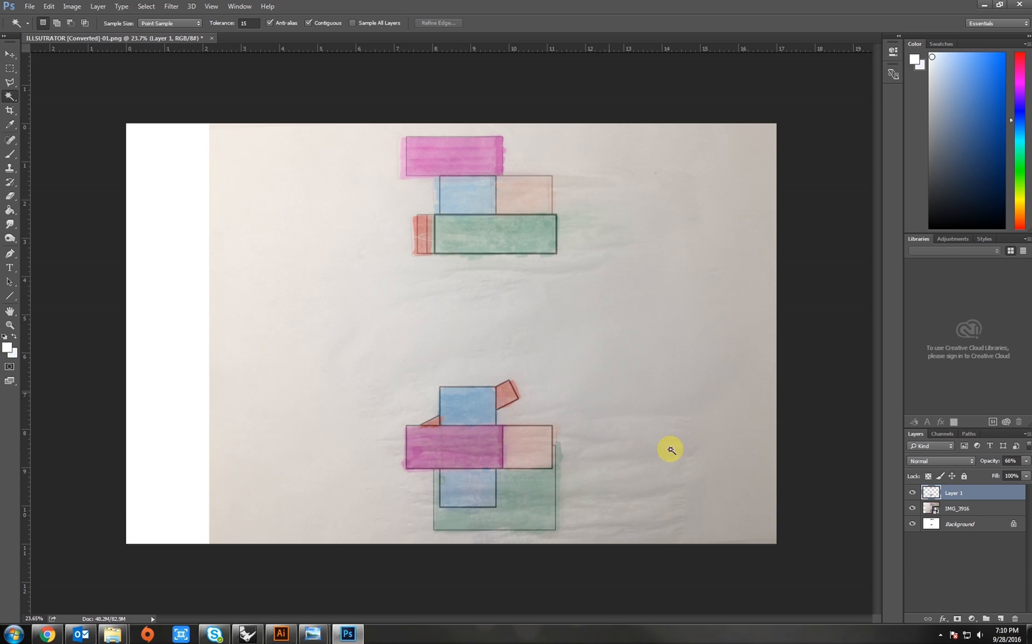
- Check the pink cut-out over the line drawing with the photo hidden, and switch back to the photo with the cut-out hidden
left_click(912, 511)
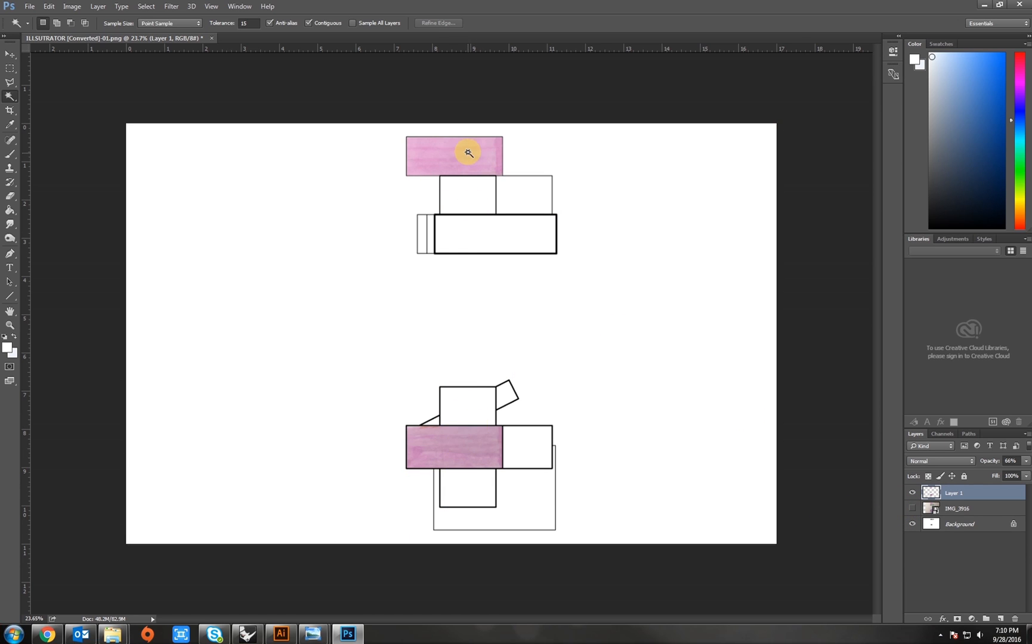
scroll(425, 430, "up", 5)
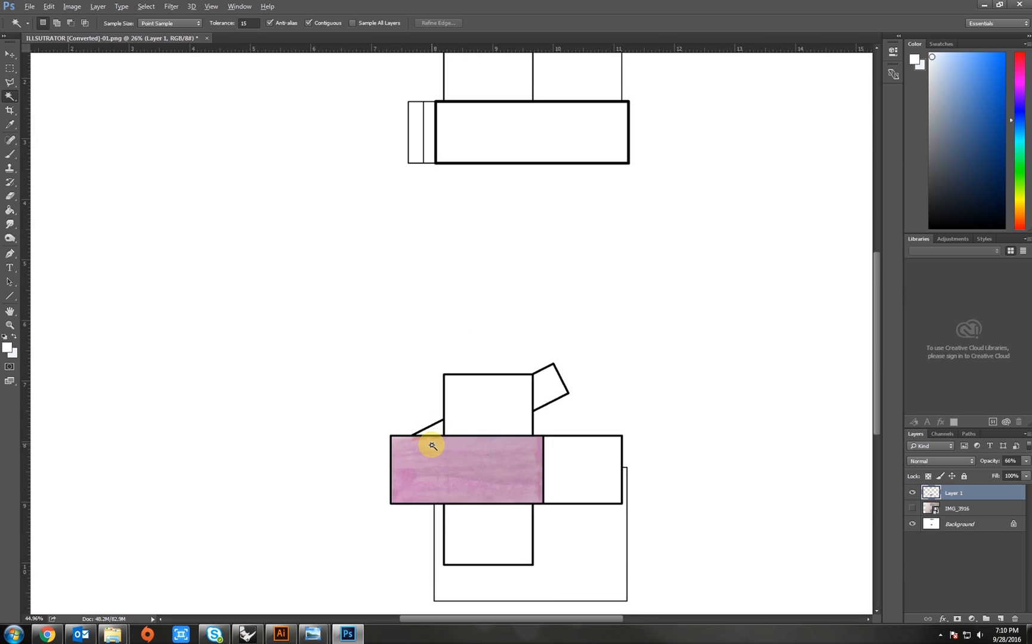
scroll(463, 452, "down", 3)
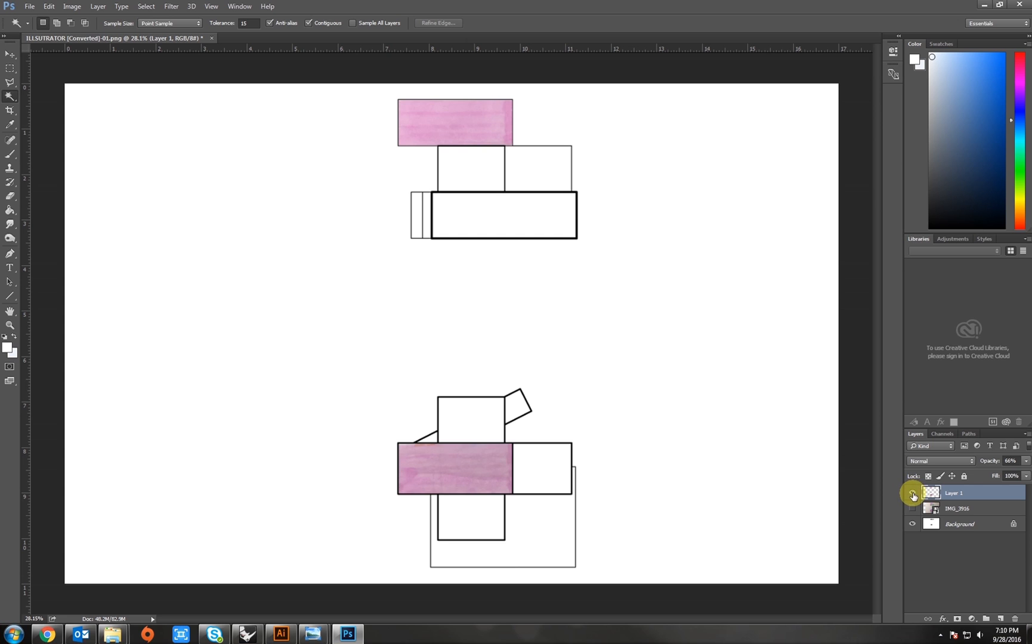
left_click(911, 493)
left_click(911, 508)
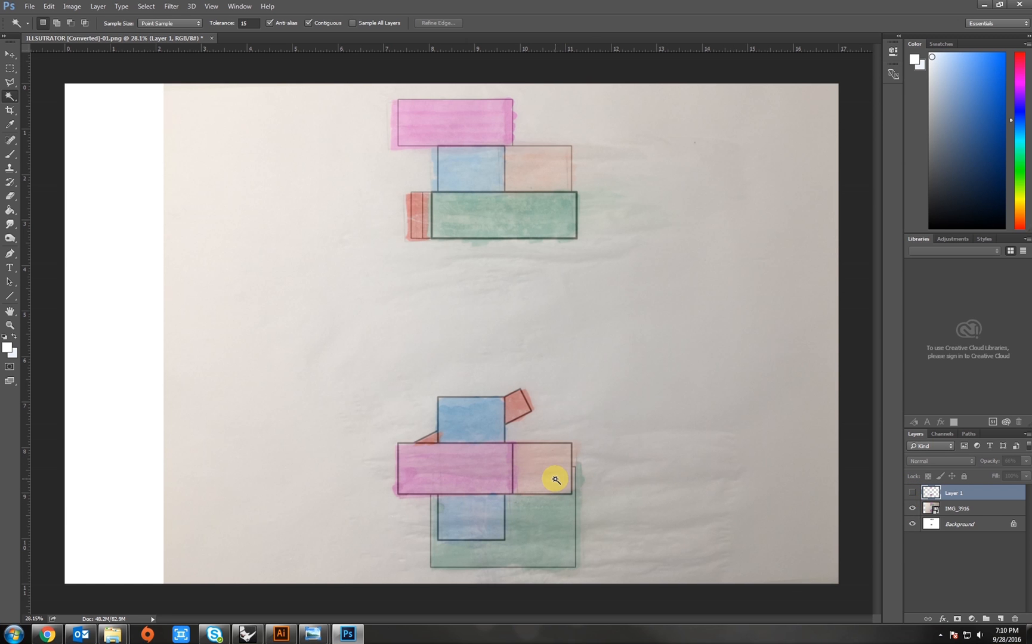
- Select the two peach block outlines on the Background, copy those areas of the photo to a new layer, and hide it
left_click(954, 523)
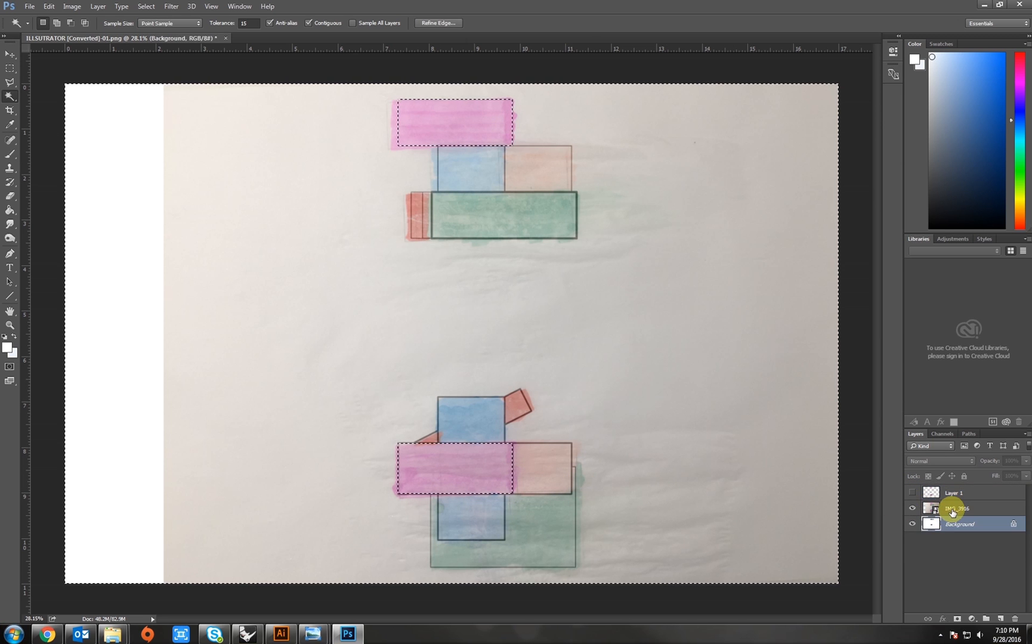
left_click(553, 452)
left_click(547, 172, "shift")
left_click(948, 509)
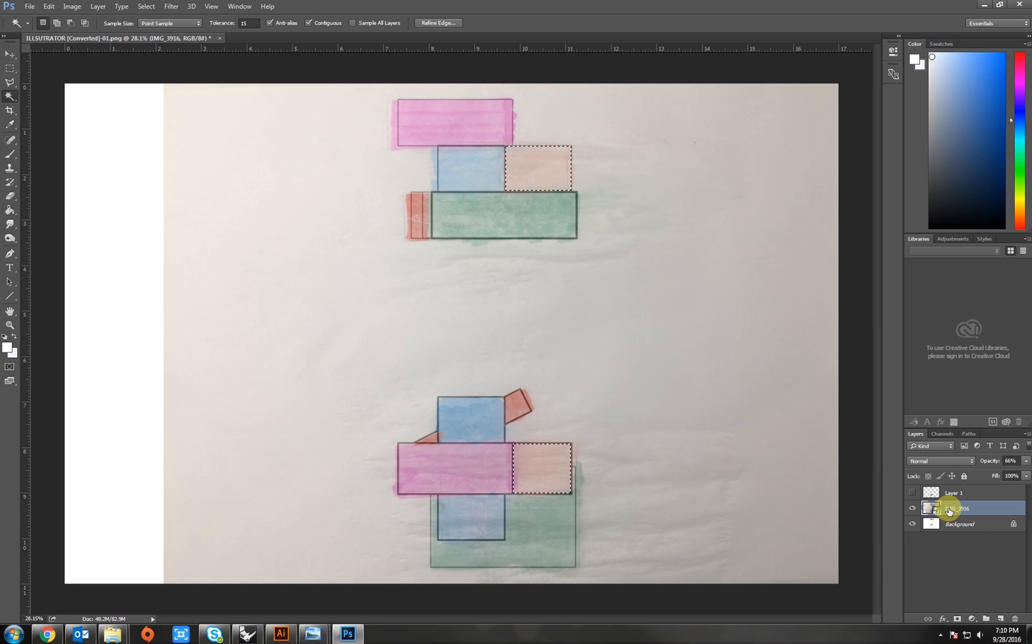
key("ctrl+j")
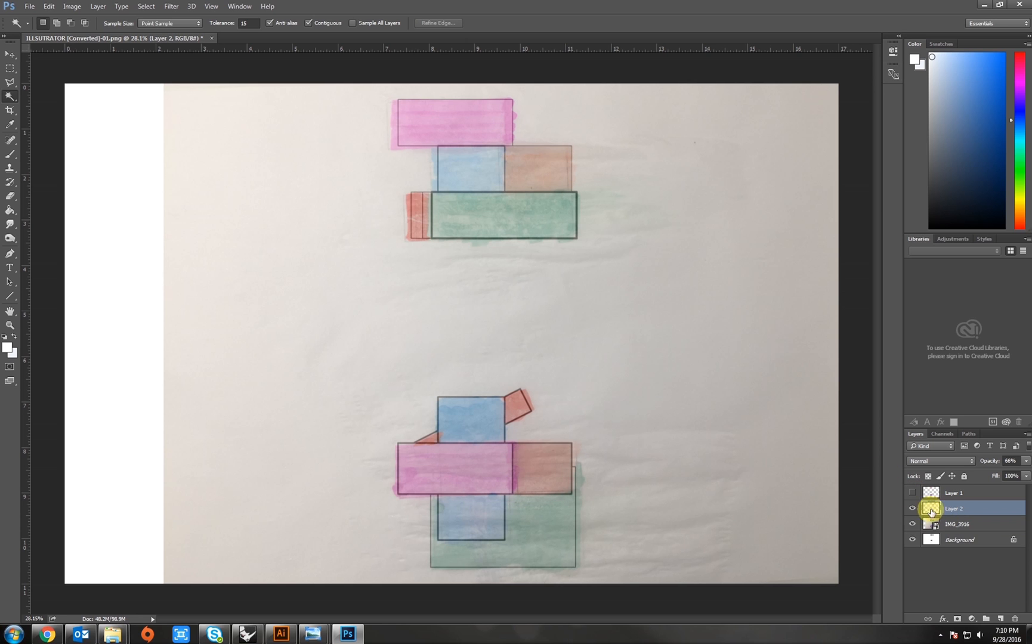
left_click(912, 509)
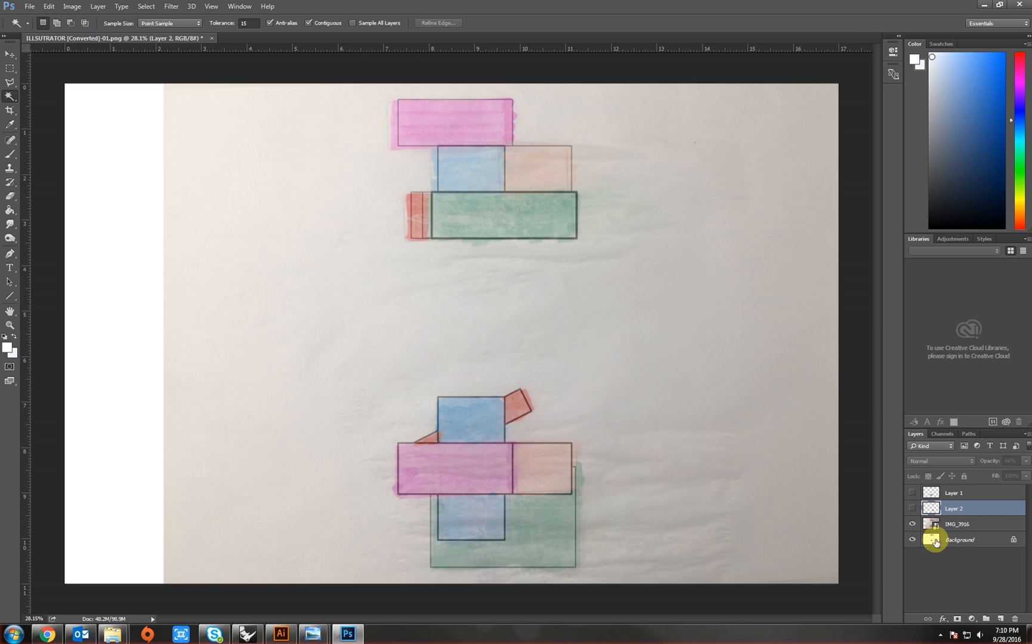
- Select the three blue block outlines on the Background, copy those areas of the photo to a new layer, and hide it
left_click(929, 539)
left_click(484, 421)
left_click(476, 510, "shift")
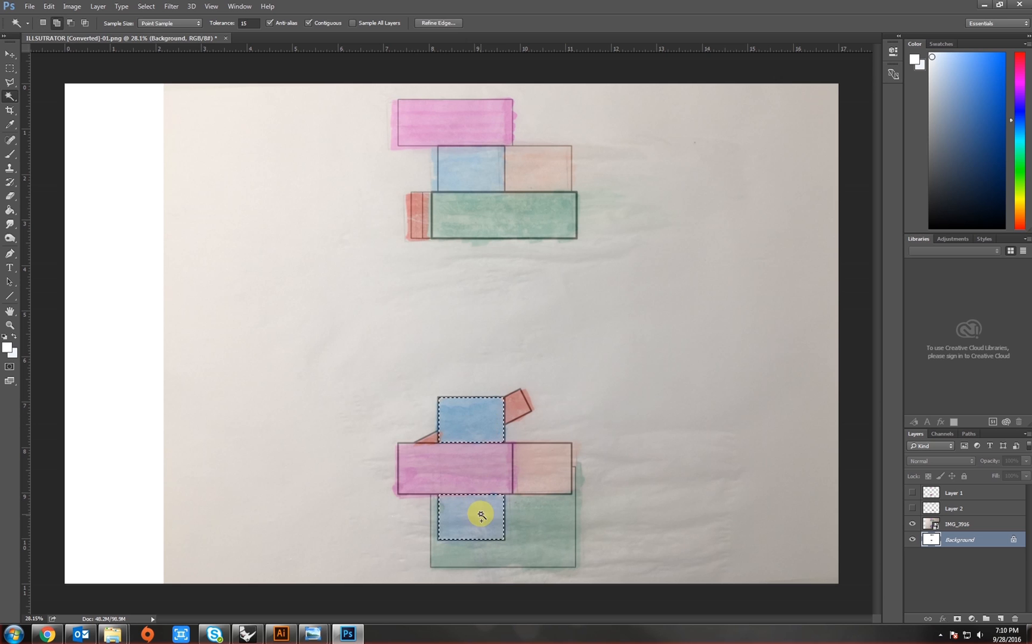
left_click(459, 164, "shift")
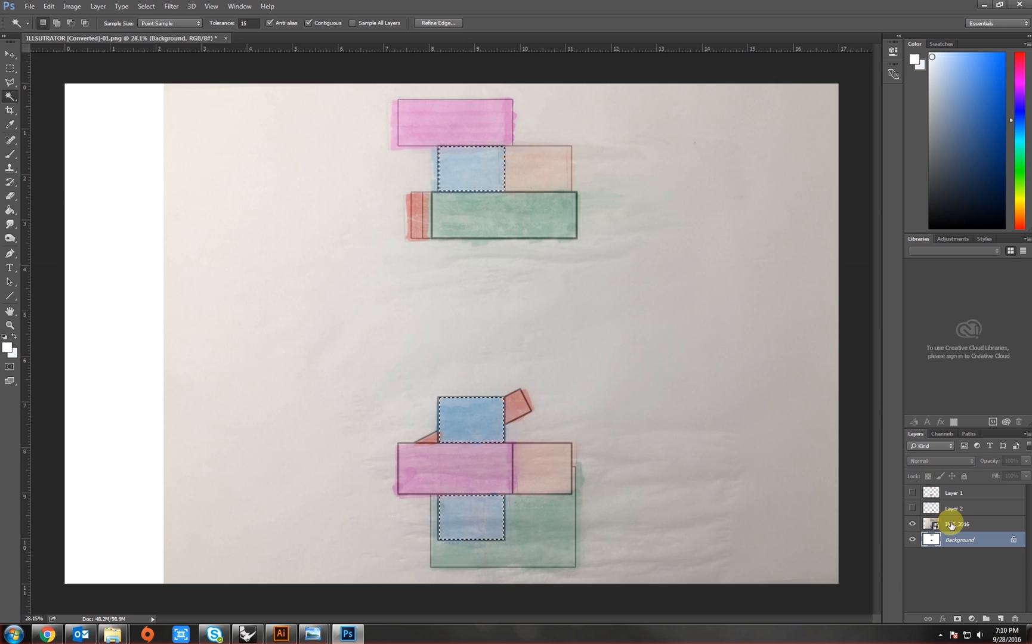
left_click(943, 523)
key("ctrl+j")
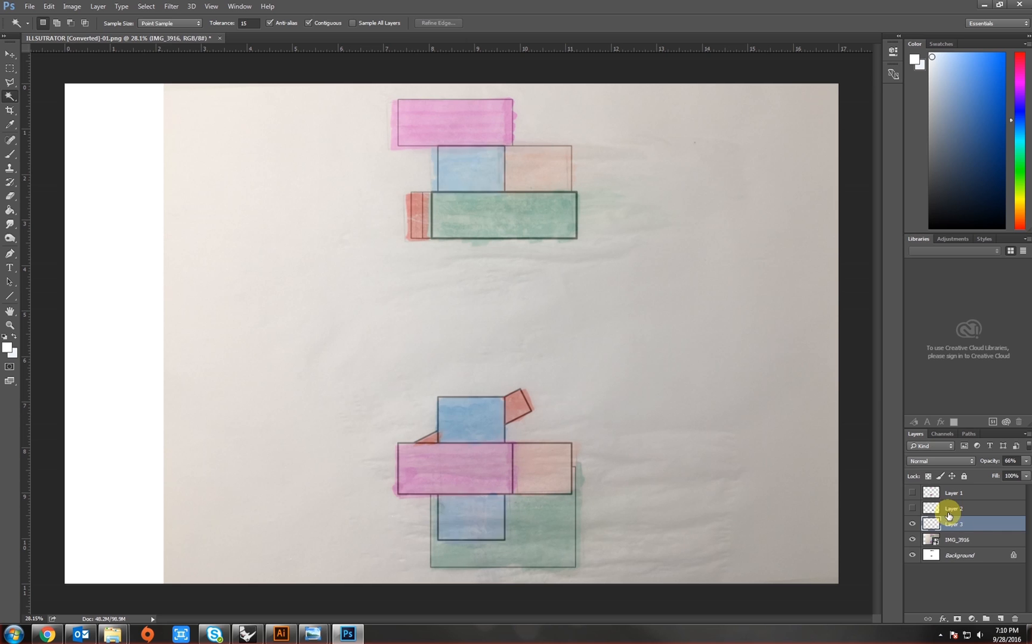
left_click(911, 524)
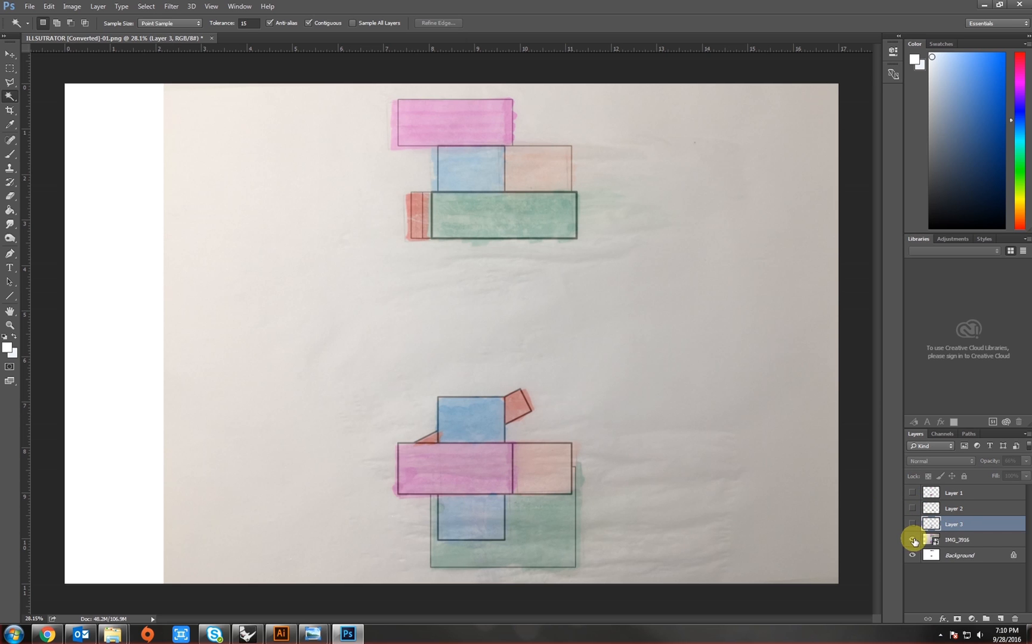
- Select the two green block outlines on the Background, copy those areas of the photo to a new layer, and hide it
left_click(949, 554)
left_click(540, 528)
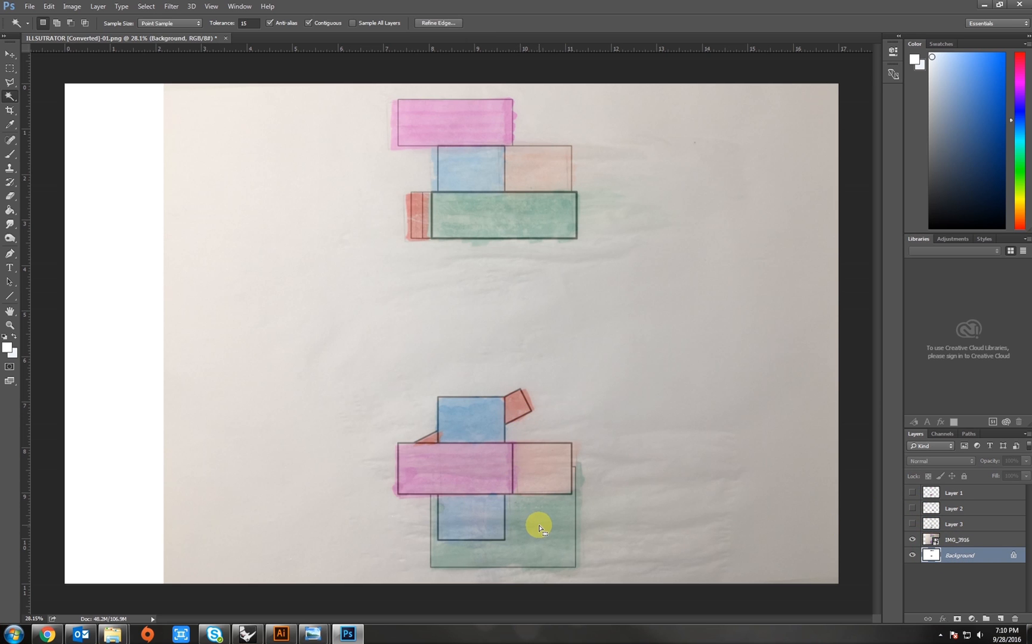
left_click(483, 212, "shift")
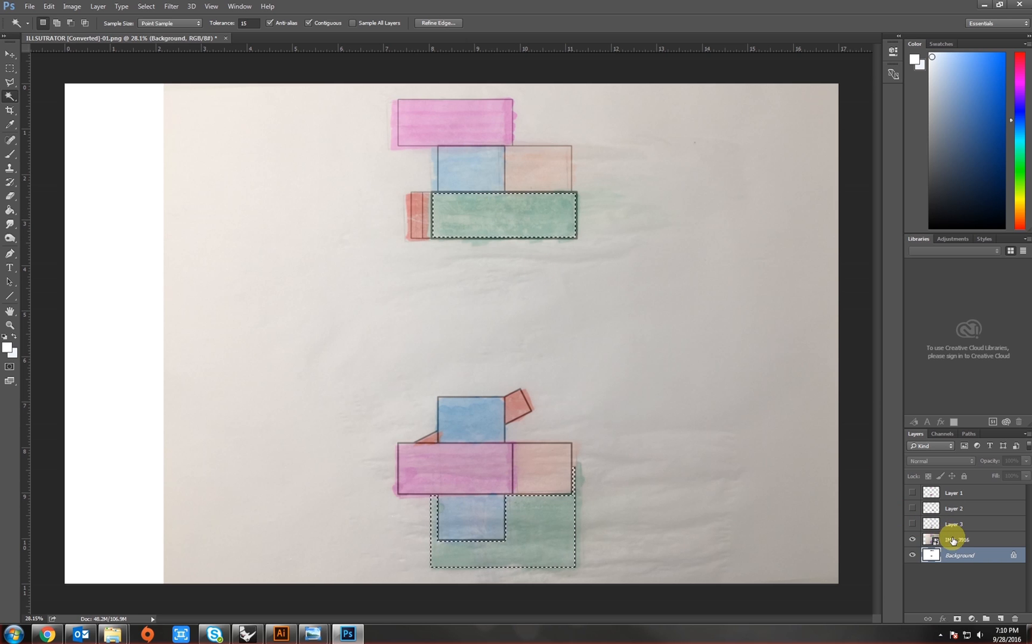
left_click(950, 538)
key("ctrl+j")
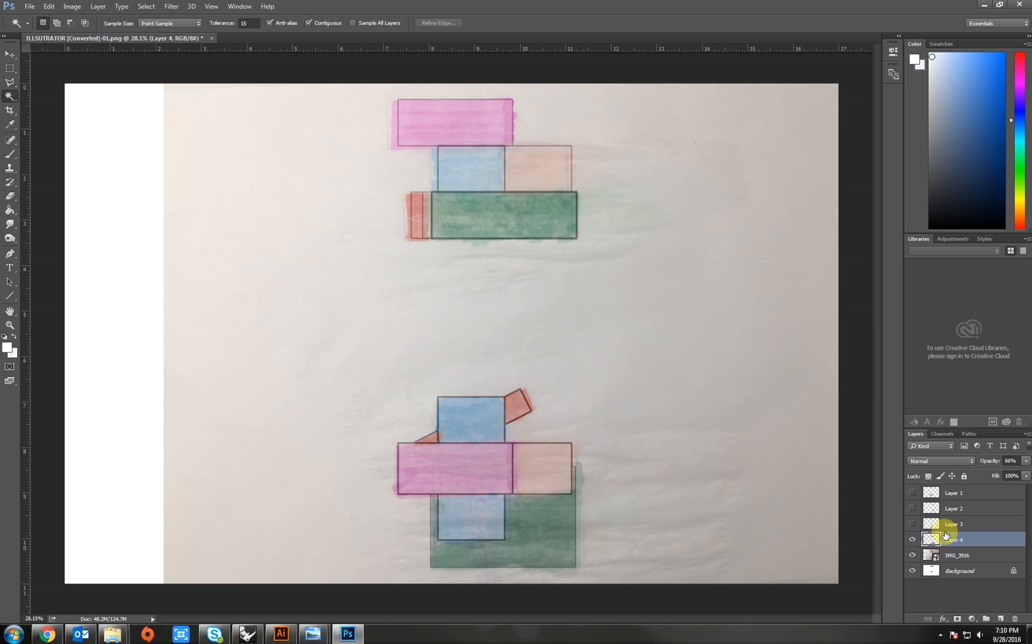
left_click(912, 539)
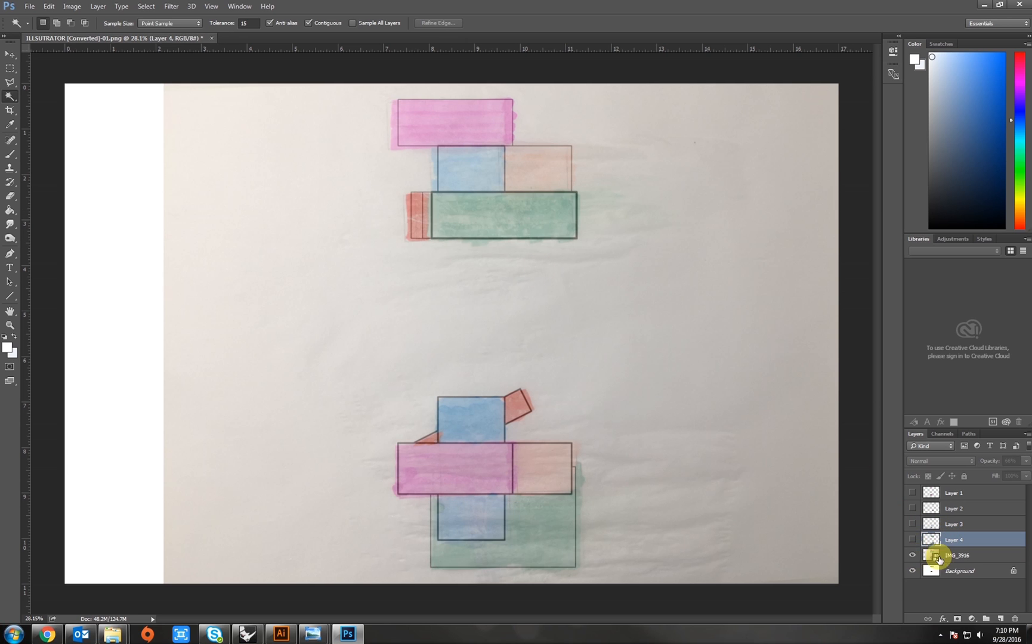
- Select the red triangle, tilted block and narrow strip outlines on the Background and copy those areas of the photo to a new layer
left_click(946, 555)
left_click(954, 570)
left_click(429, 441)
left_click(519, 403, "shift")
left_click(415, 211, "shift")
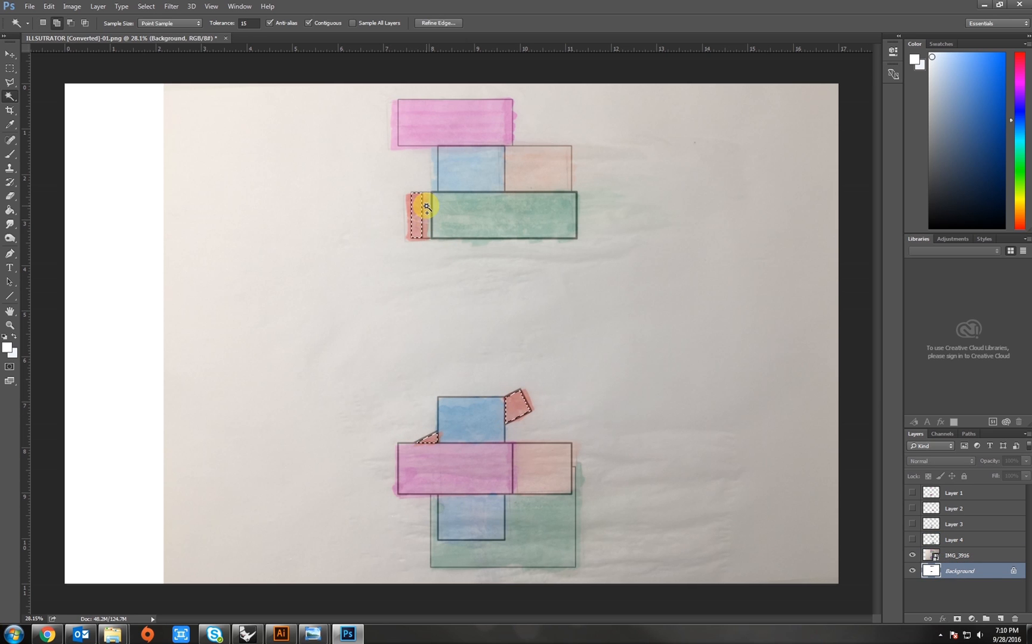
left_click(958, 555)
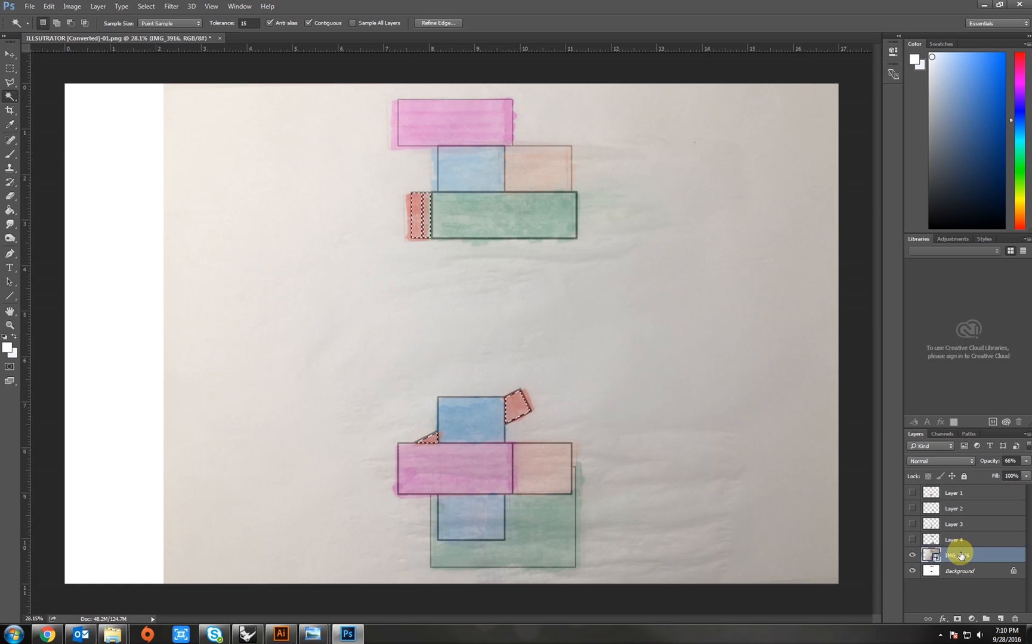
key("ctrl+j")
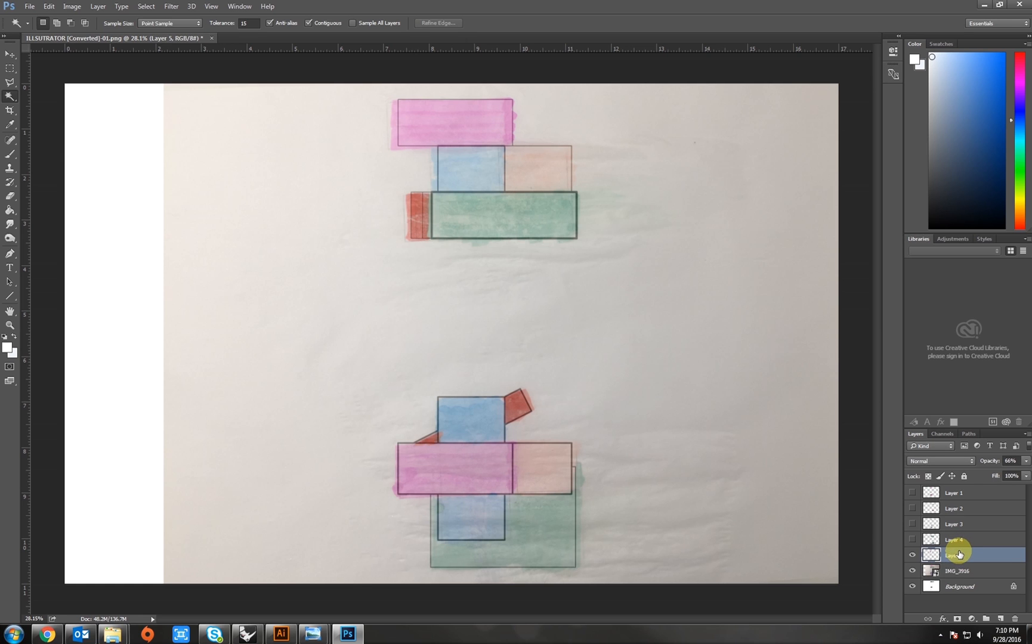
- Hide the IMG_3916 photo and show the green, blue, peach and pink cut-out layers over the line drawing
left_click(912, 572)
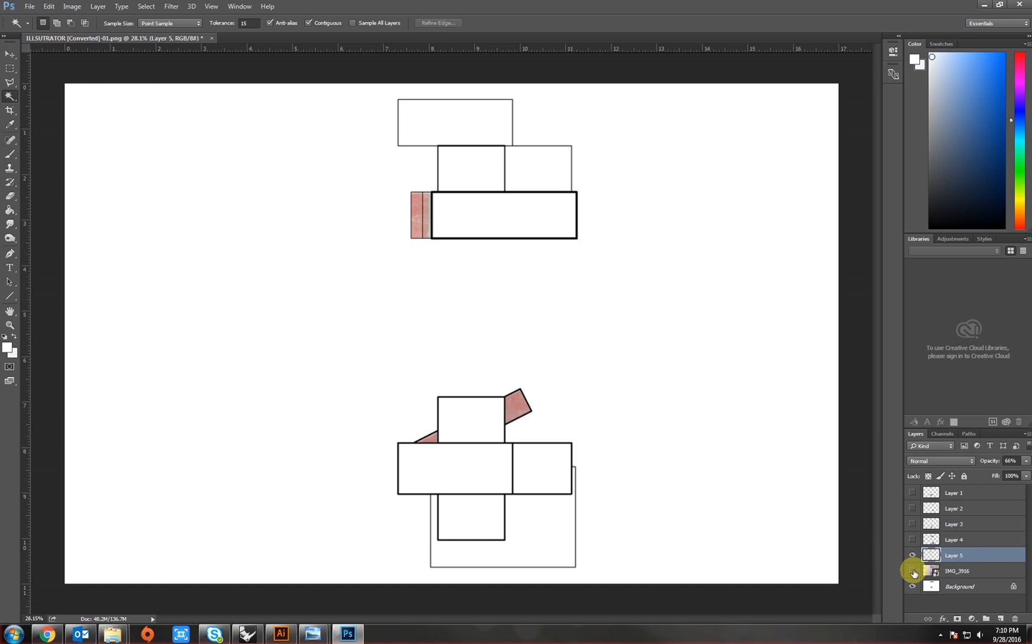
left_click(911, 539)
left_click(912, 524)
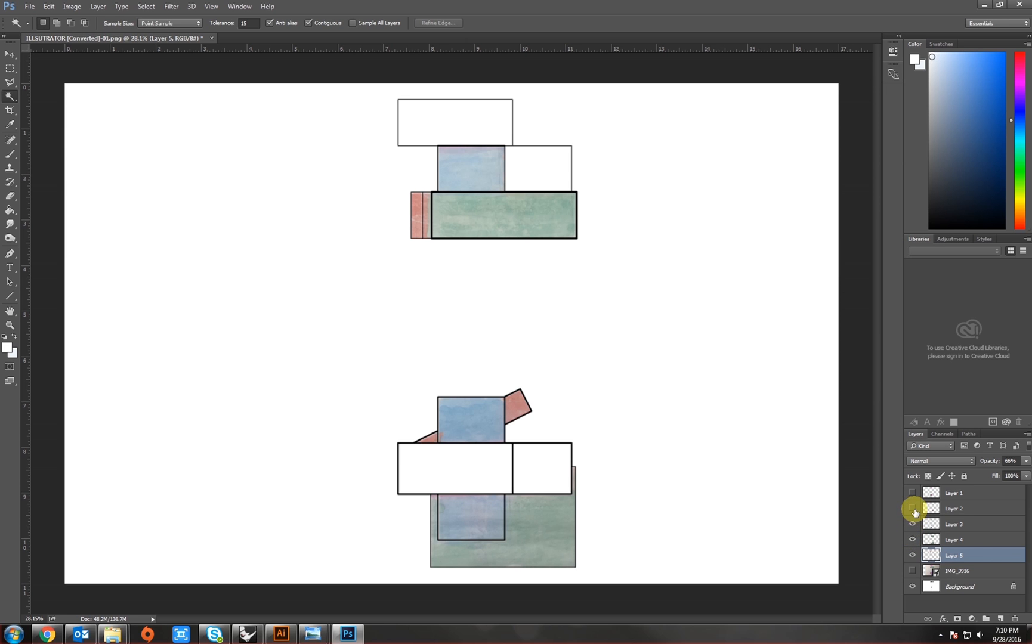
left_click(912, 508)
left_click(912, 493)
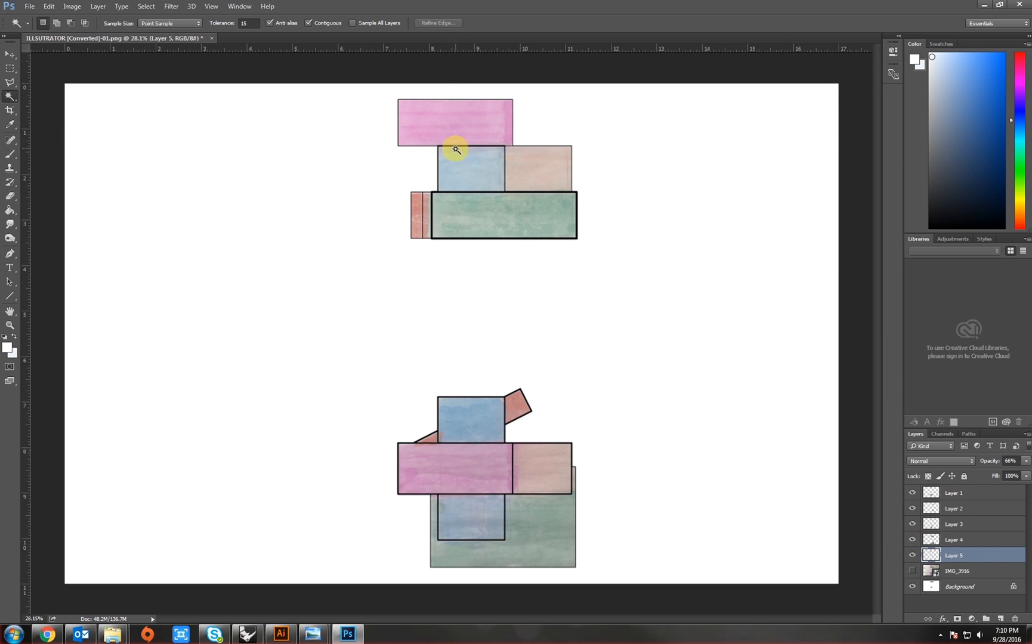
- Examine the coloured fills of the upper blocks up close, especially the edge of the red strip beside the green block
scroll(424, 189, "up", 3)
scroll(426, 189, "up", 4)
left_click_drag(483, 191, 479, 311)
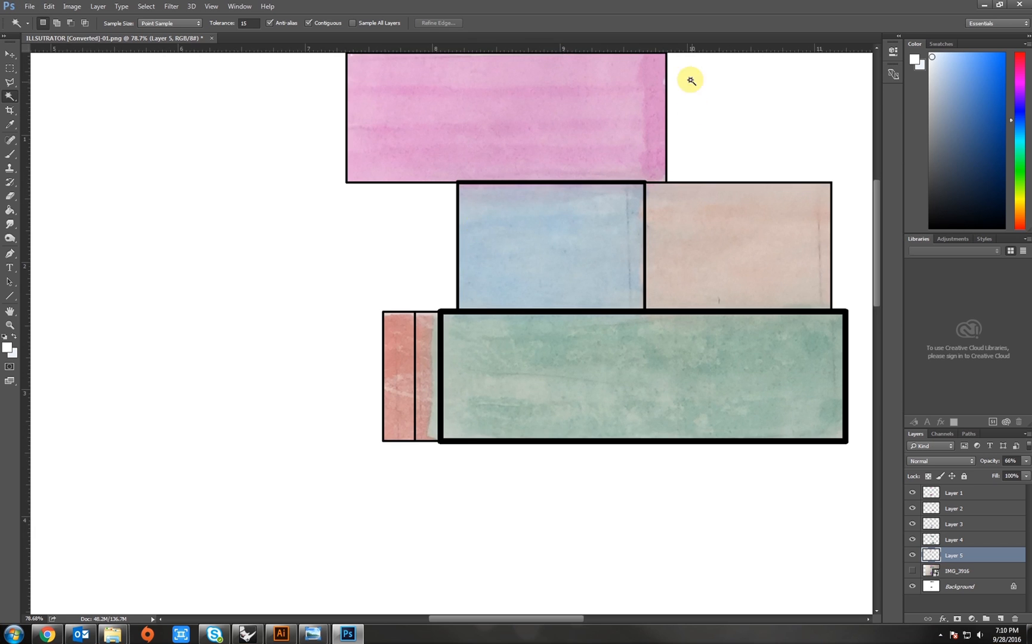
left_click_drag(643, 152, 524, 205)
scroll(453, 244, "down", 4)
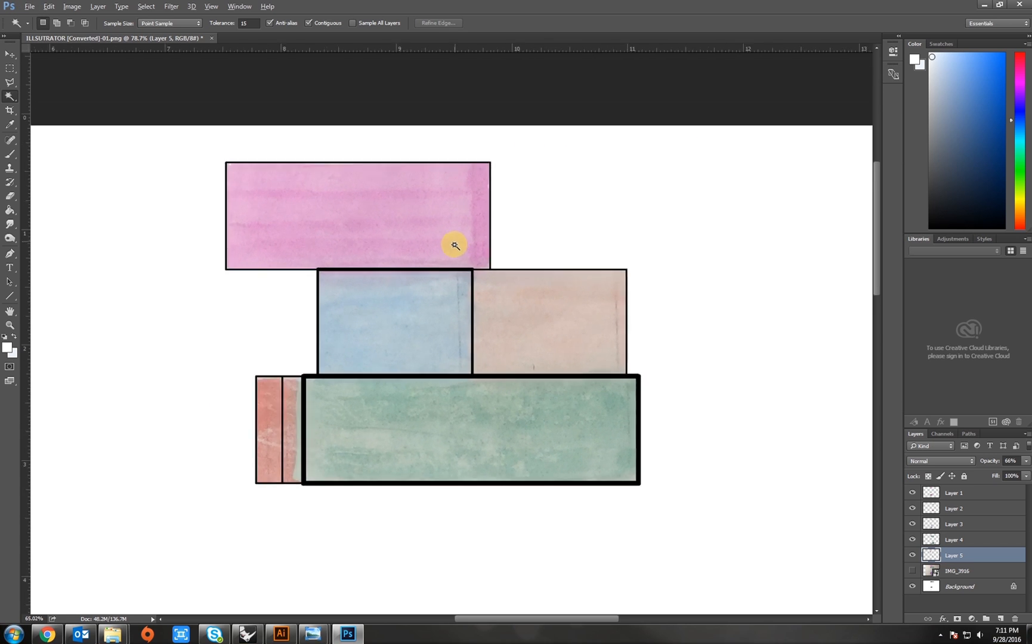
left_click_drag(480, 430, 534, 316)
scroll(382, 260, "up", 8)
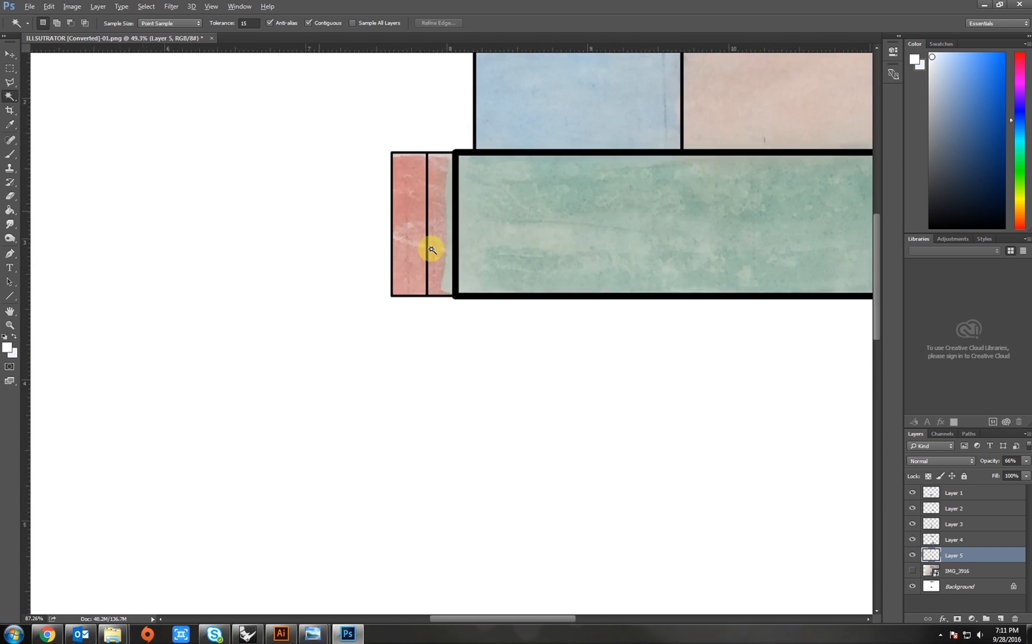
left_click_drag(430, 236, 434, 279)
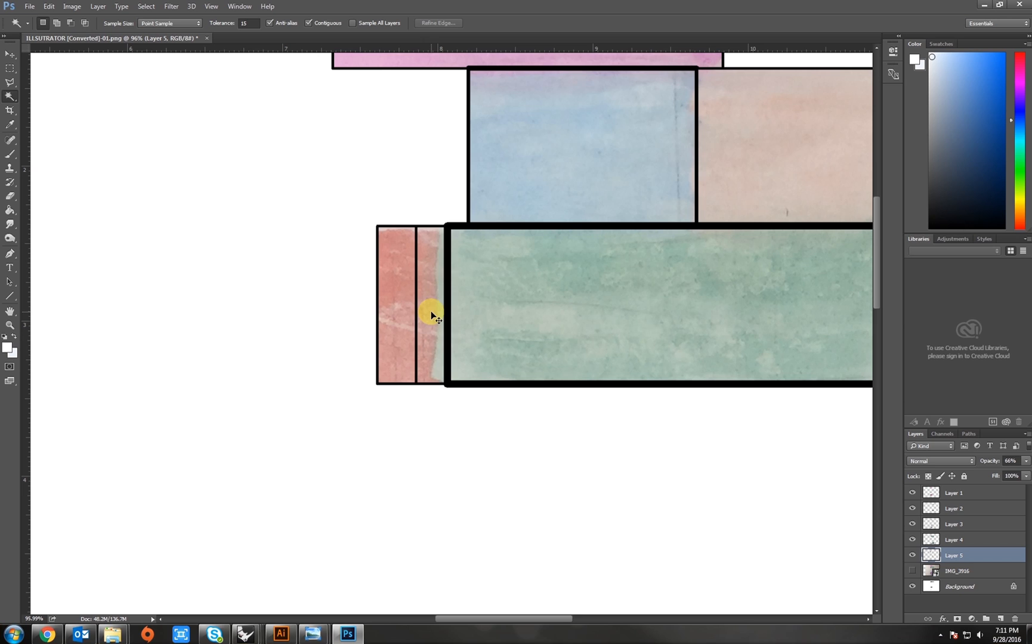
- Check which fills Layer 5 holds, and ready the Clone Stamp with a soft 43 px brush for retouching its red strips
left_click(912, 554)
left_click(913, 555)
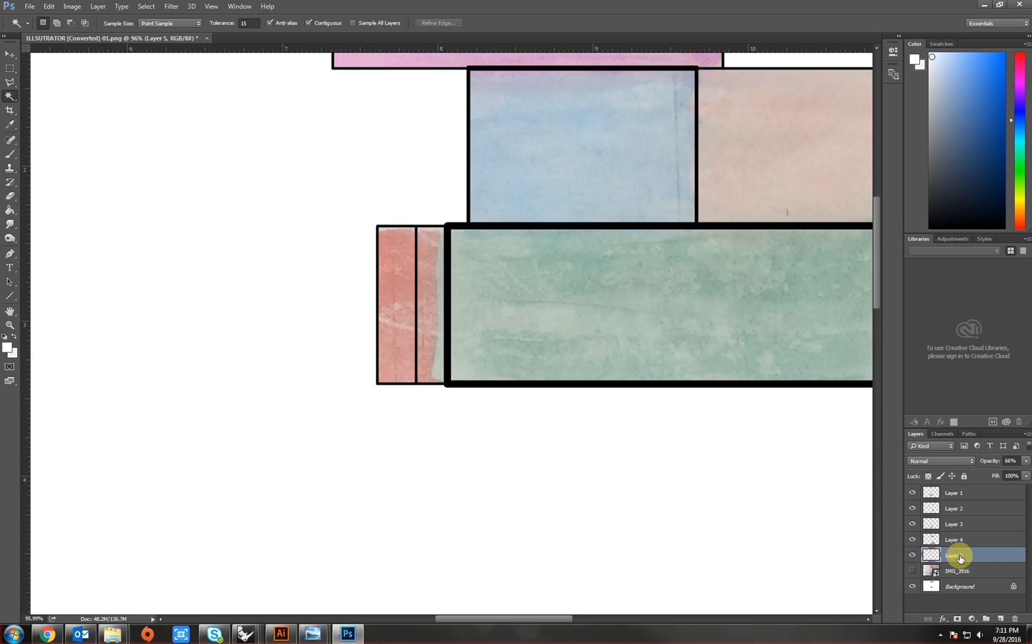
left_click(12, 170)
left_click_drag(385, 294, 179, 294)
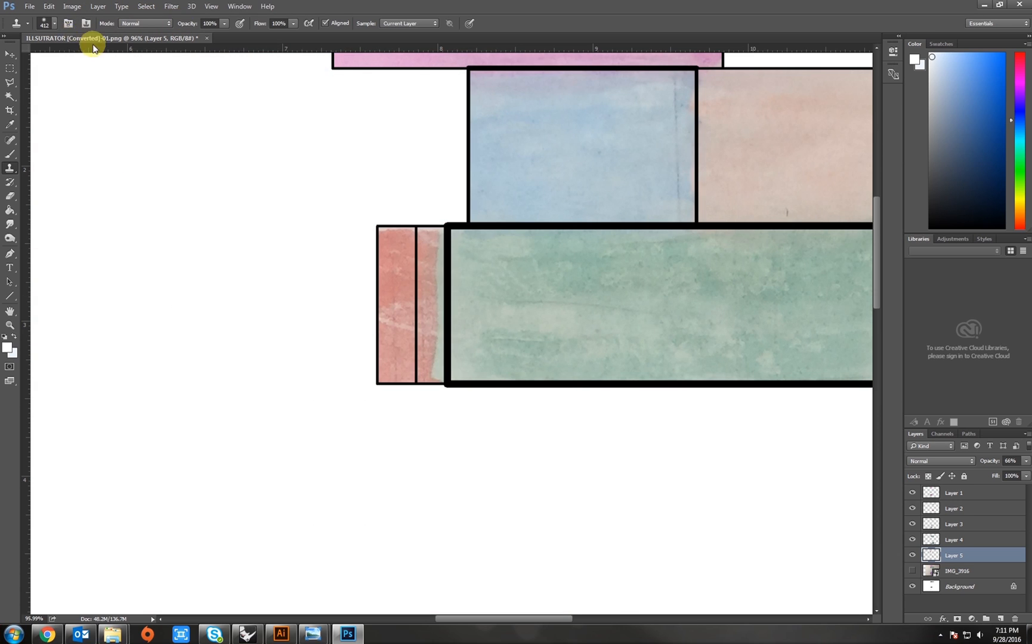
left_click(54, 23)
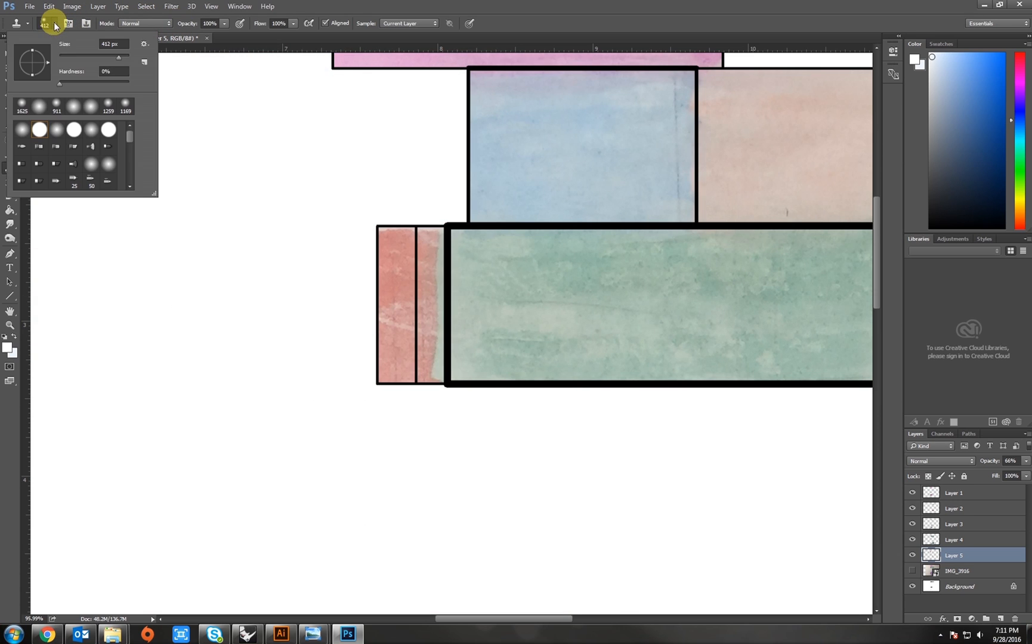
left_click_drag(97, 57, 74, 55)
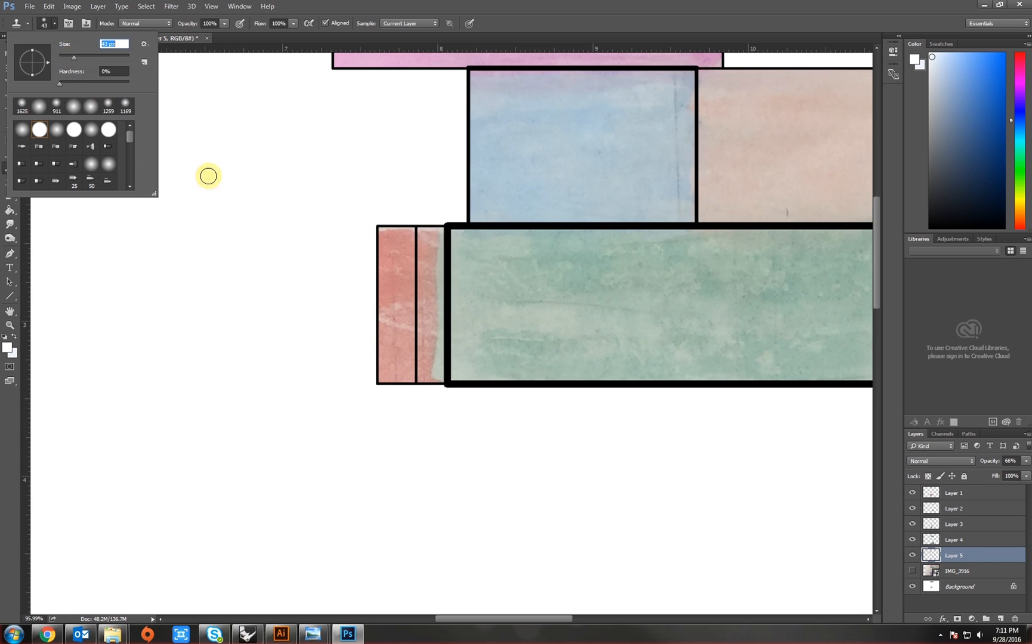
left_click(399, 245)
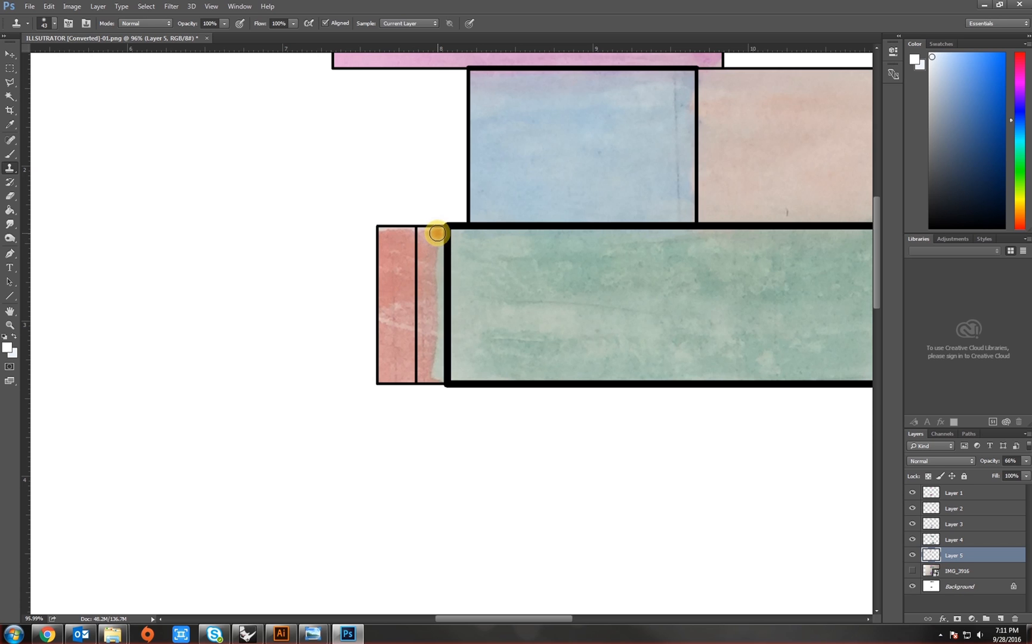
- Select the two red strip outlines on the Background and clone clean red texture over the greenish edge beside the green block on Layer 5
left_click(957, 586)
key("w")
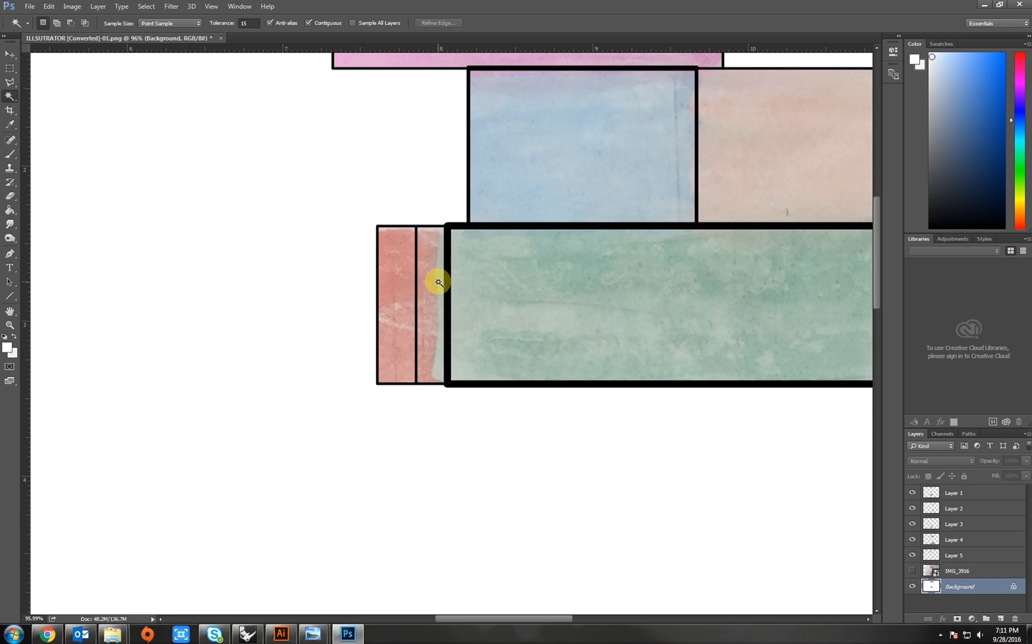
left_click(403, 281, "shift")
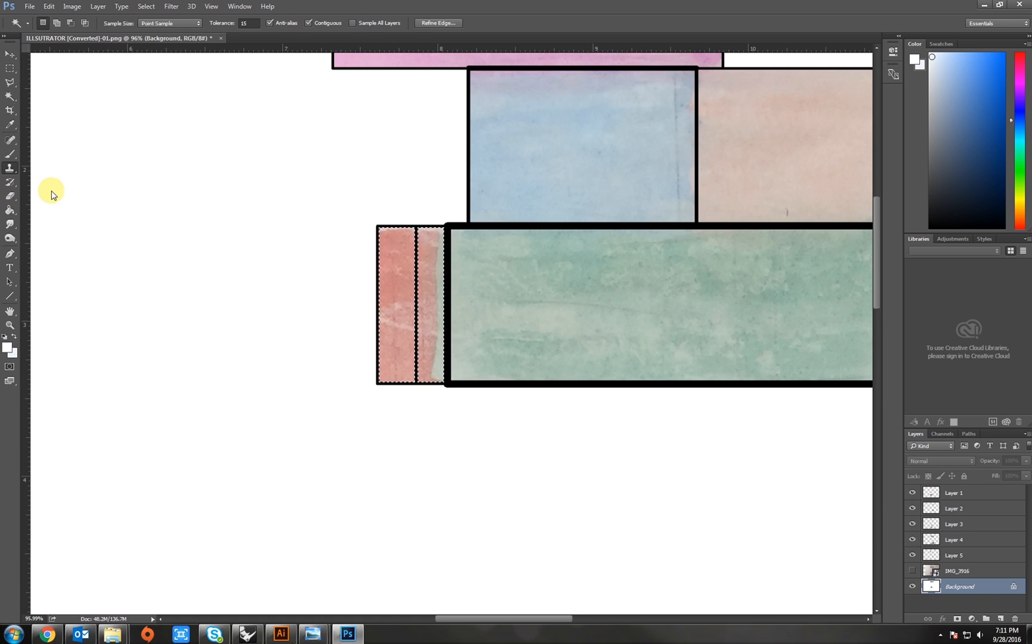
key("s")
left_click(394, 245, "alt")
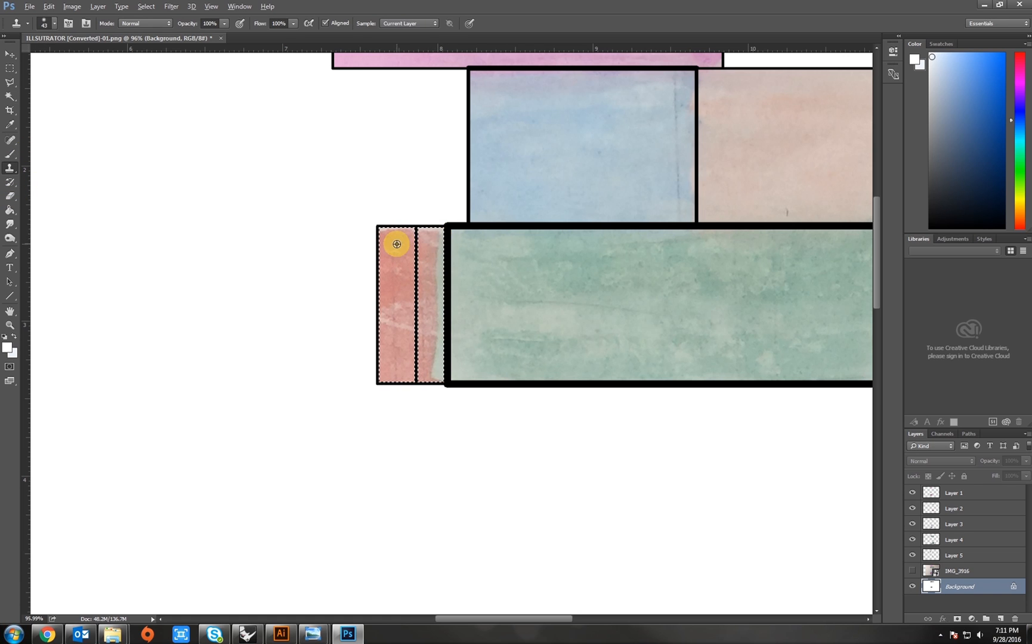
left_click(953, 555)
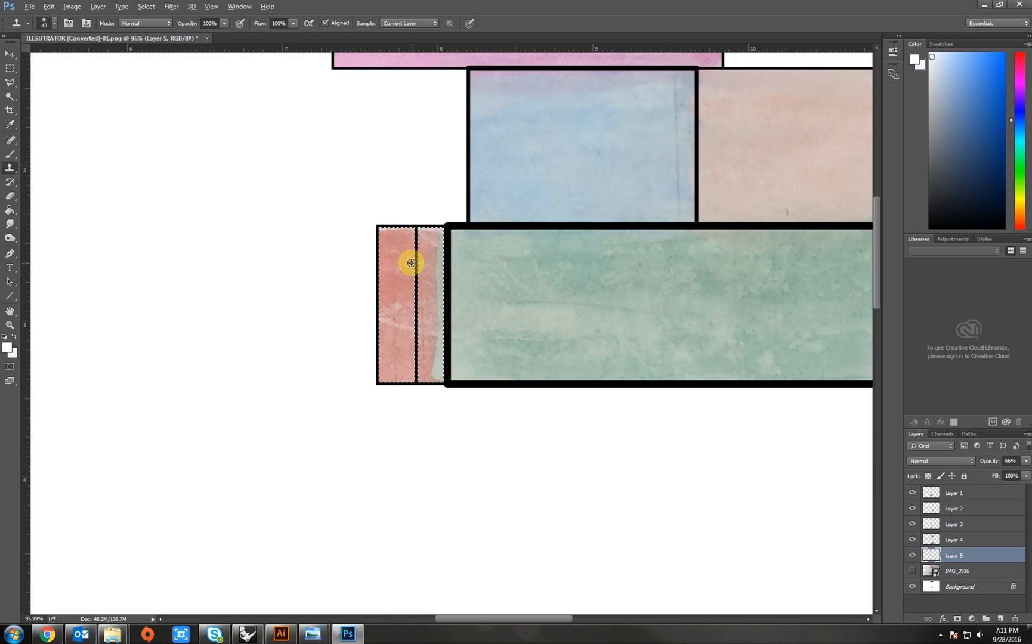
left_click(387, 241, "alt")
mouse_move(436, 237)
left_mouse_down()
mouse_move(439, 340)
mouse_move(427, 271)
mouse_move(433, 375)
mouse_move(430, 231)
mouse_move(418, 229)
mouse_move(389, 262)
mouse_move(398, 223)
mouse_move(374, 225)
left_mouse_up()
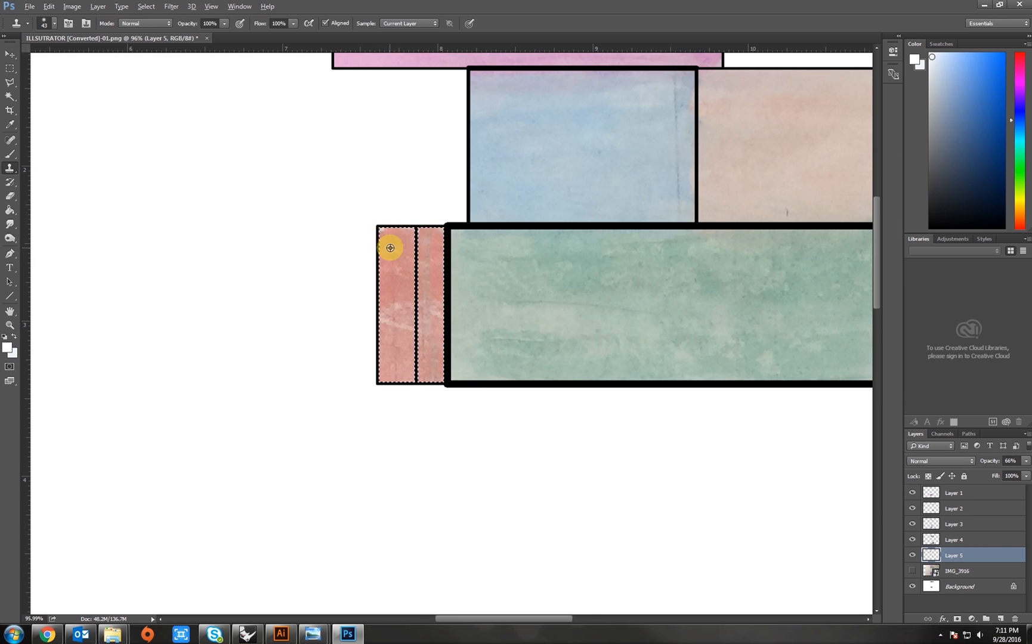
- Select the upper blue block's outline on the Background and clone blue texture along its right edge on Layer 3
scroll(389, 244, "down", 5)
scroll(437, 227, "up", 2)
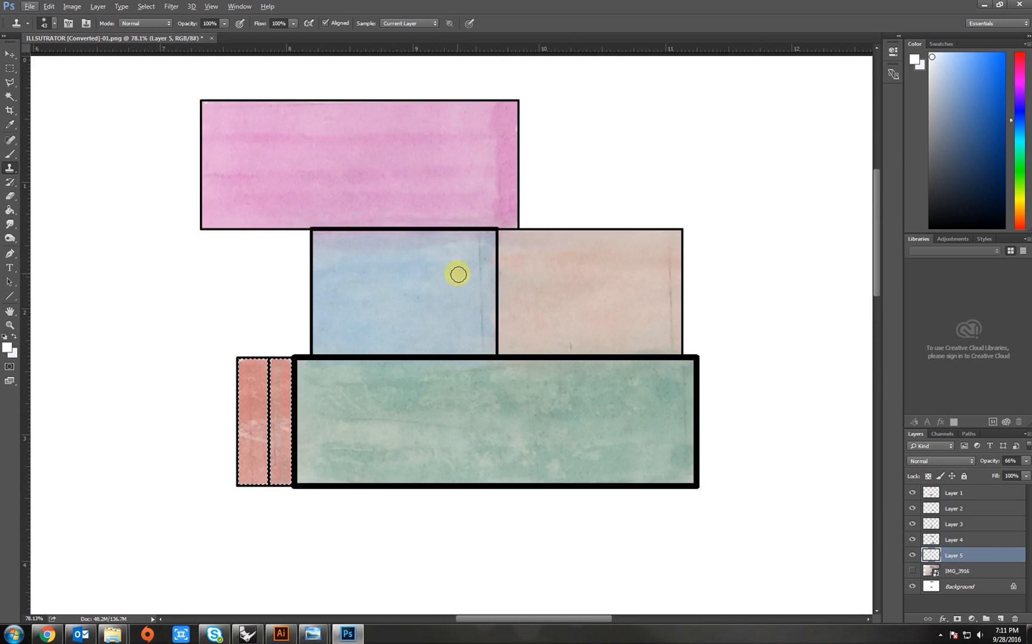
left_click(948, 525)
left_click(912, 524)
left_click(912, 525)
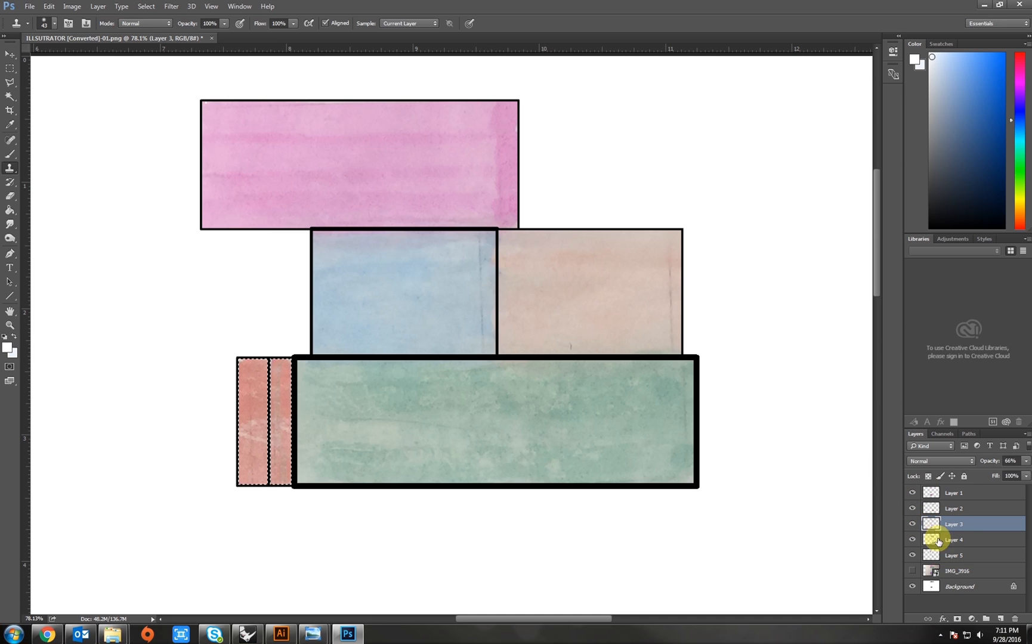
left_click(934, 586)
key("w")
left_click(428, 306)
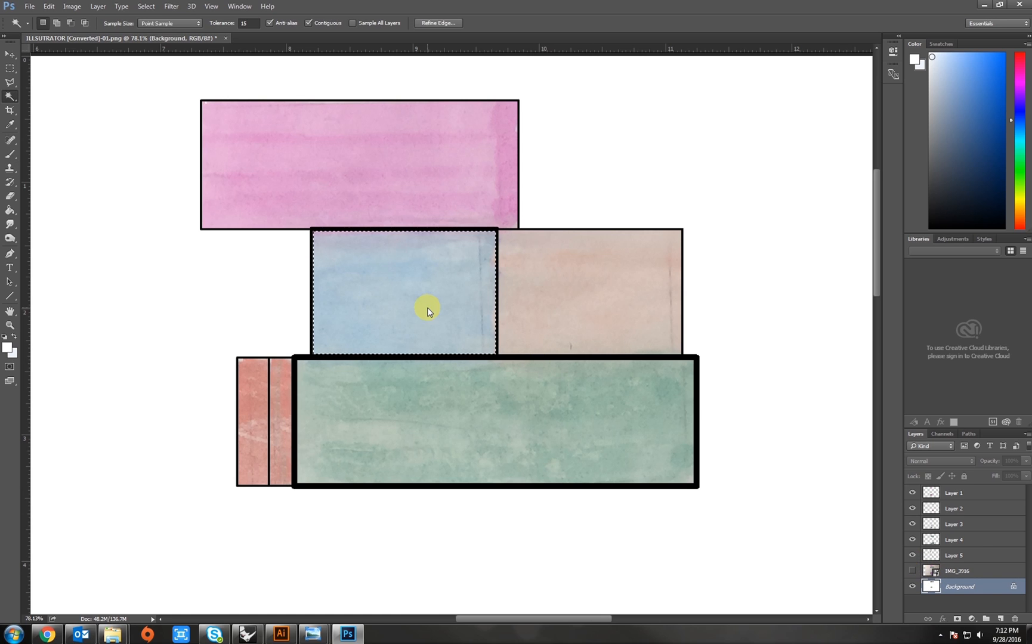
left_click(948, 523)
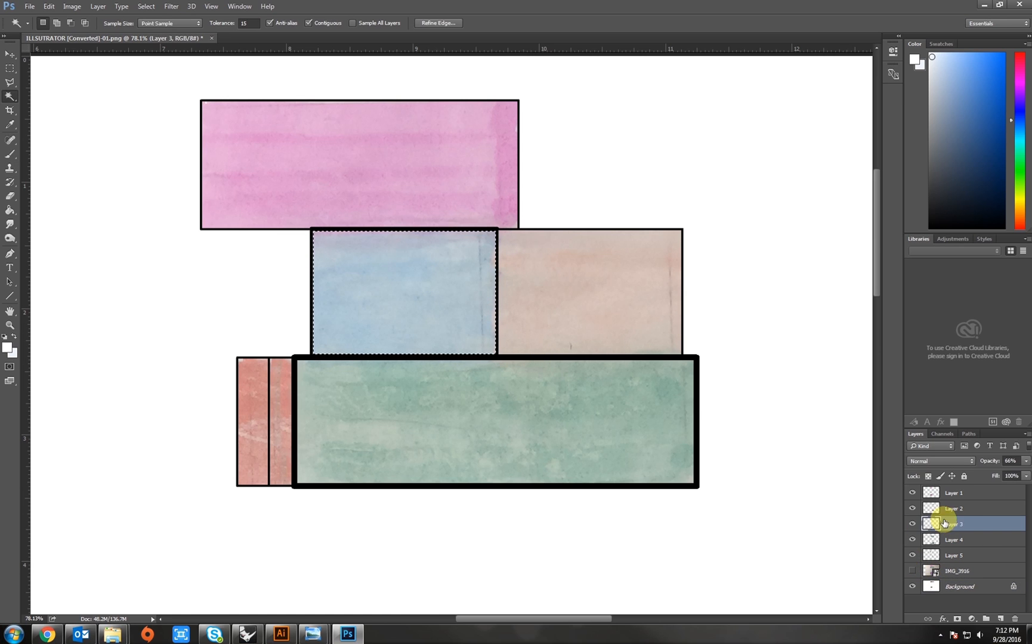
left_click(9, 168)
left_click_drag(490, 249, 491, 346)
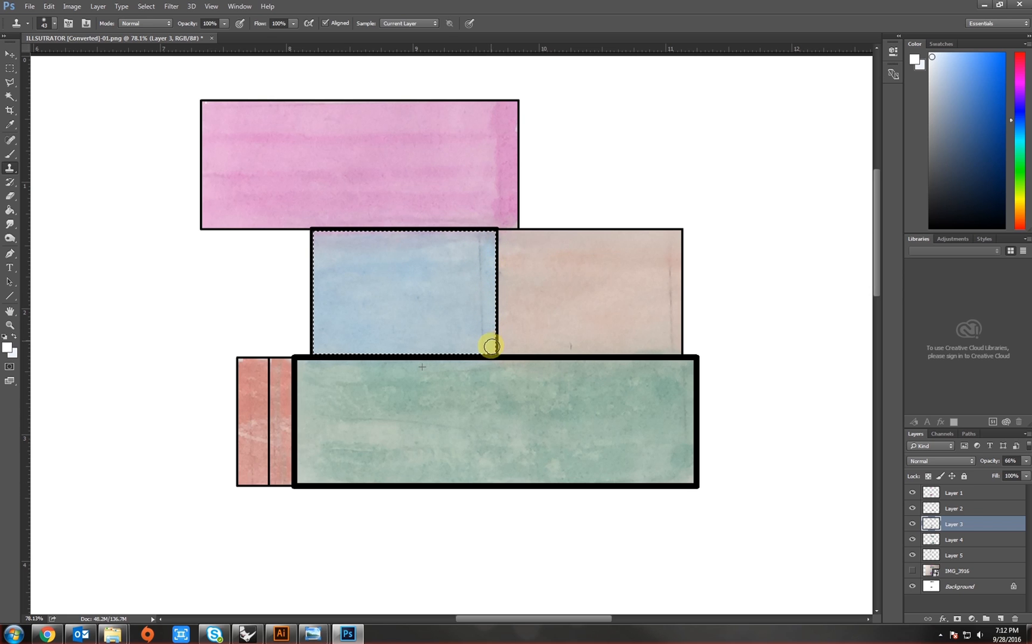
- Enlarge the Clone Stamp brush to 71 px and clone blue texture over the pinkish upper edge of the same blue block
scroll(425, 264, "down", 3)
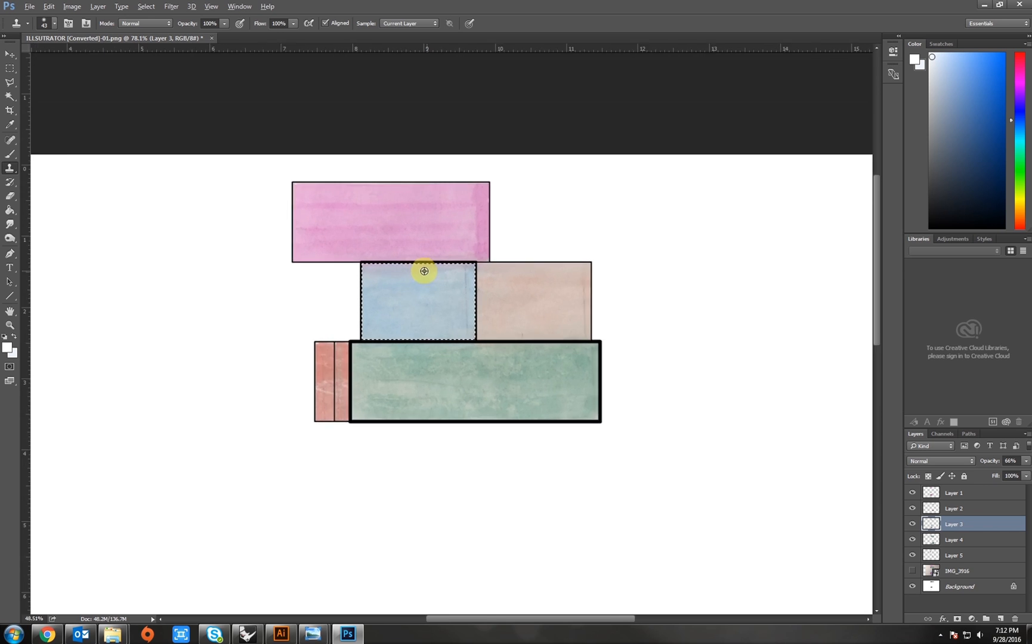
scroll(423, 269, "up", 6)
left_click(426, 305, "alt")
right_click(530, 260, "alt")
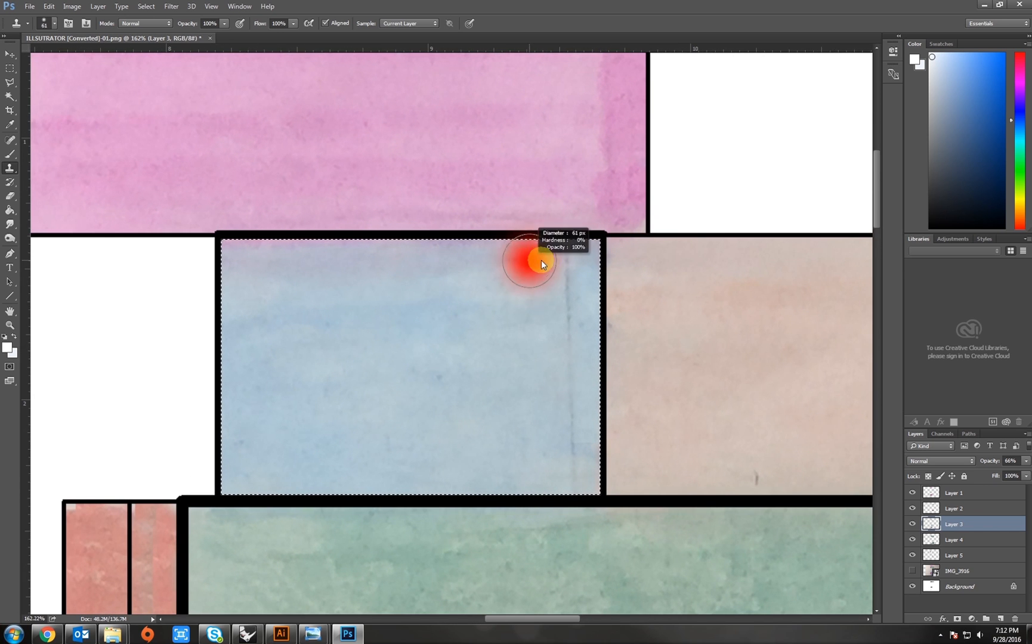
mouse_move(588, 252)
left_mouse_down()
mouse_move(282, 255)
mouse_move(379, 268)
mouse_move(362, 258)
mouse_move(210, 258)
mouse_move(358, 346)
mouse_move(362, 261)
mouse_move(340, 253)
mouse_move(399, 261)
mouse_move(369, 274)
mouse_move(418, 361)
mouse_move(384, 247)
left_mouse_up()
- Select the blue block above the pink bar in the lower drawing on the Background and clone out its red spill on Layer 3
scroll(384, 247, "down", 5)
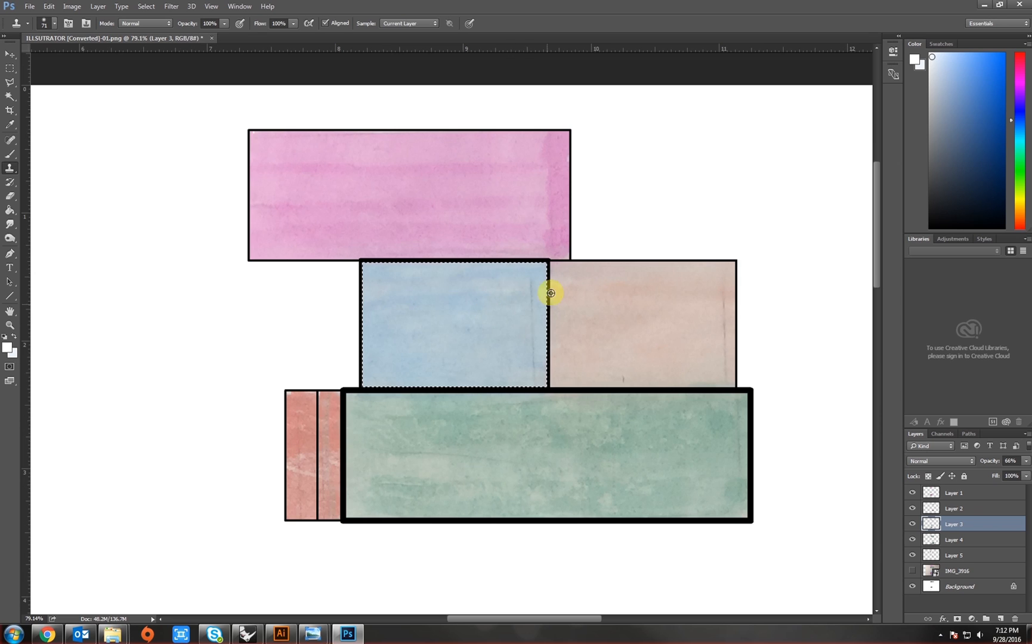
scroll(486, 283, "down", 4)
left_click_drag(511, 424, 511, 134)
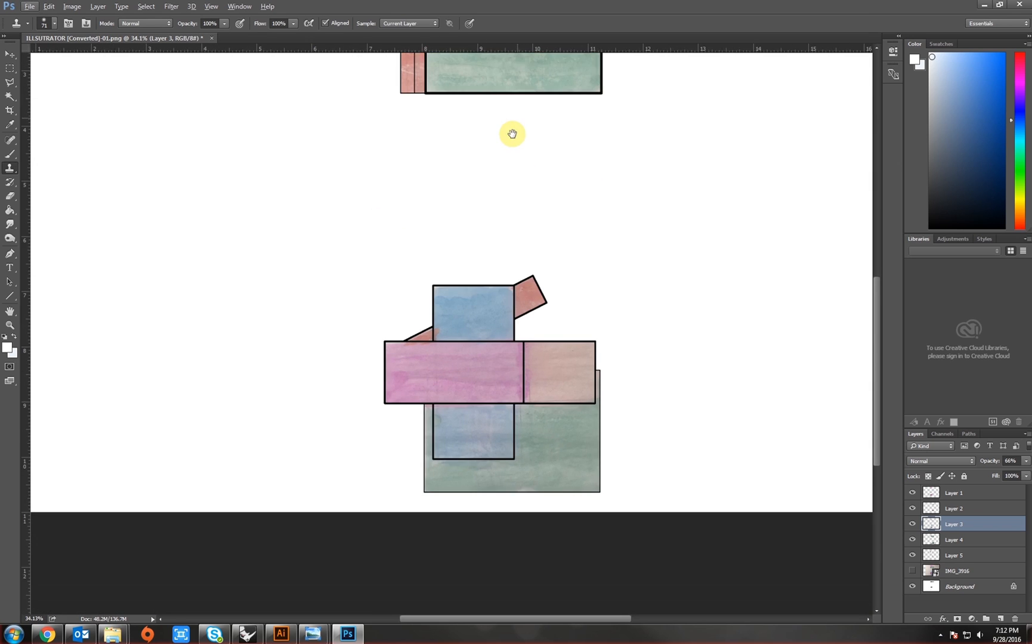
scroll(460, 297, "up", 3)
scroll(466, 312, "up", 2)
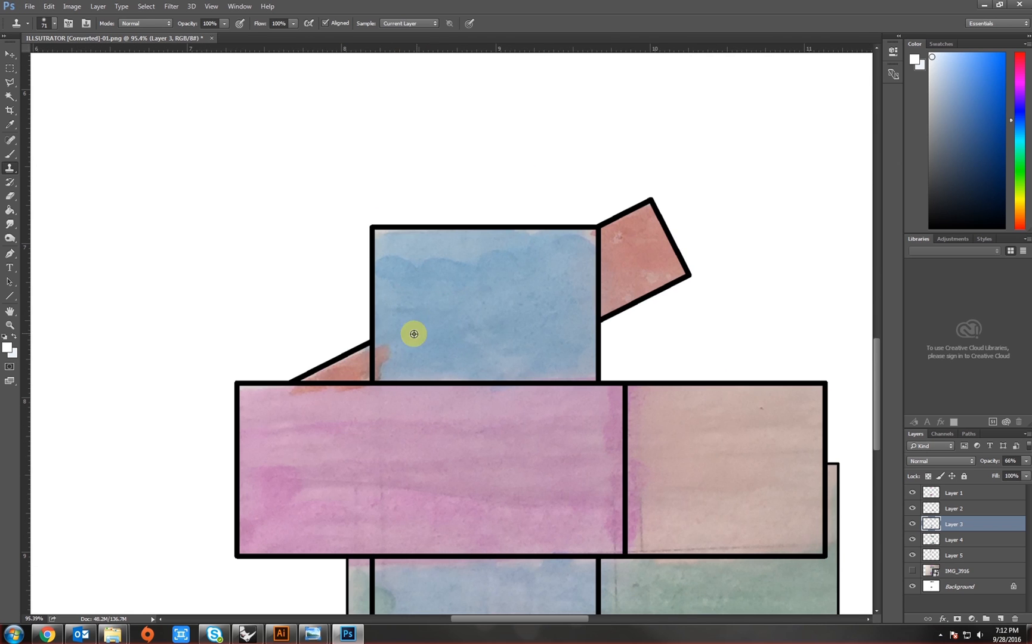
left_click(960, 584)
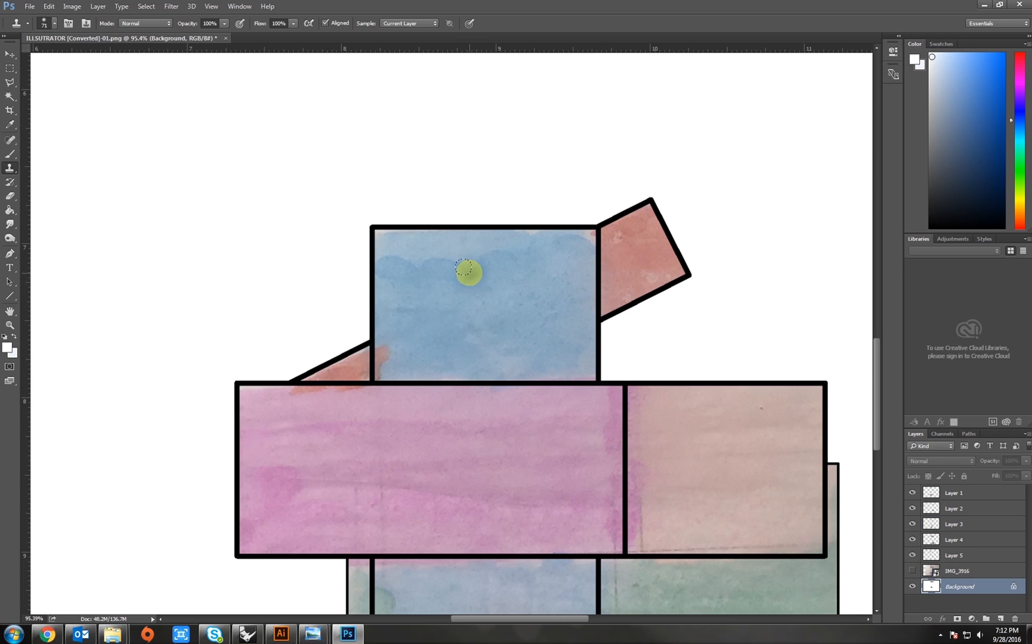
left_click(14, 98)
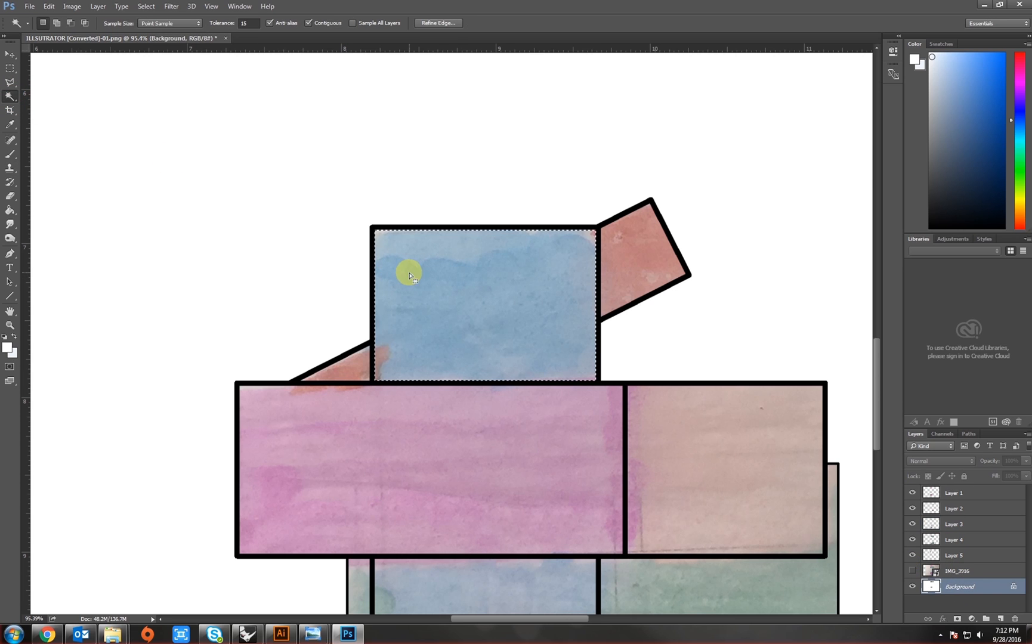
left_click(469, 347)
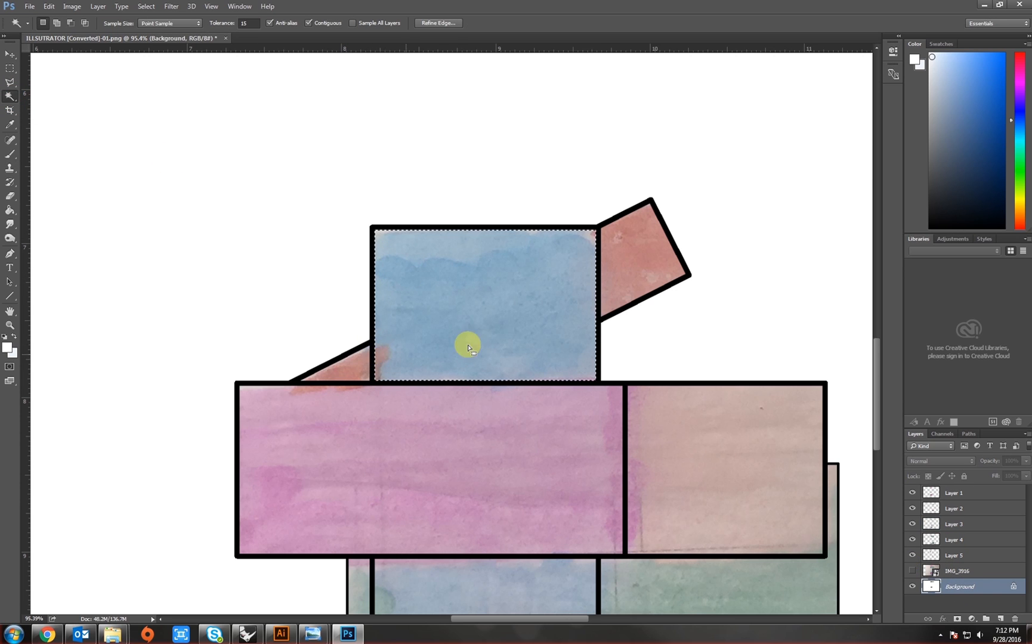
left_click(9, 168)
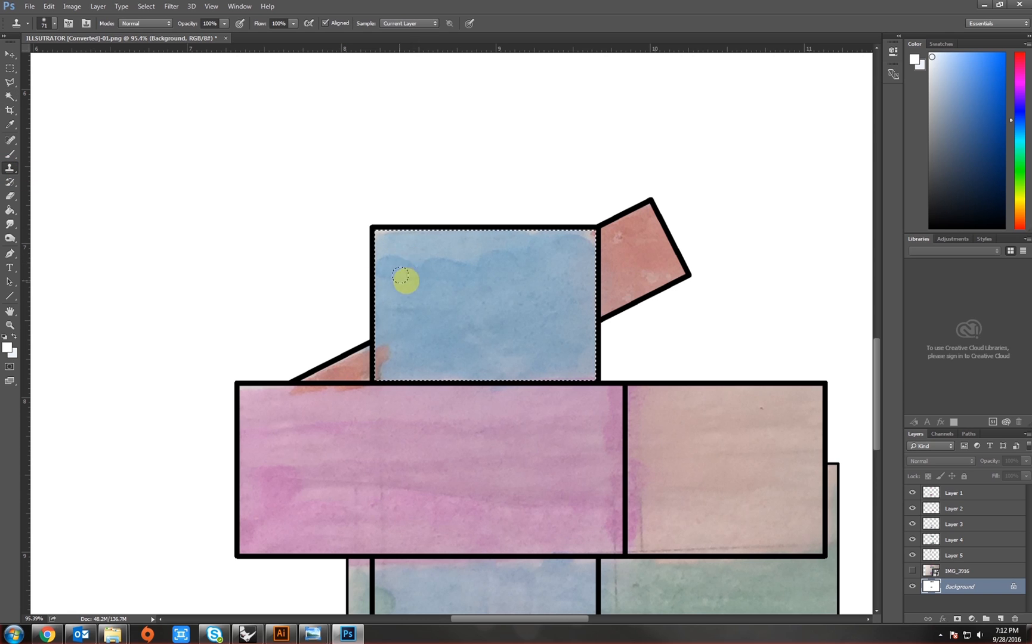
left_click(975, 529)
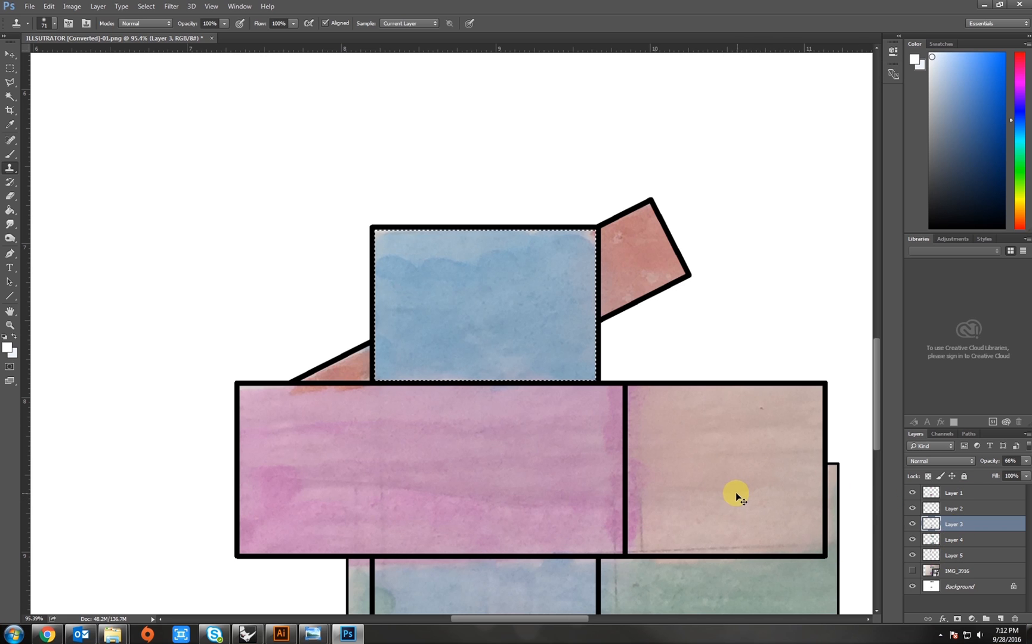
- Select the lower drawing's peach block outline on the Background and make its fill layer, Layer 2, active
left_click(911, 507)
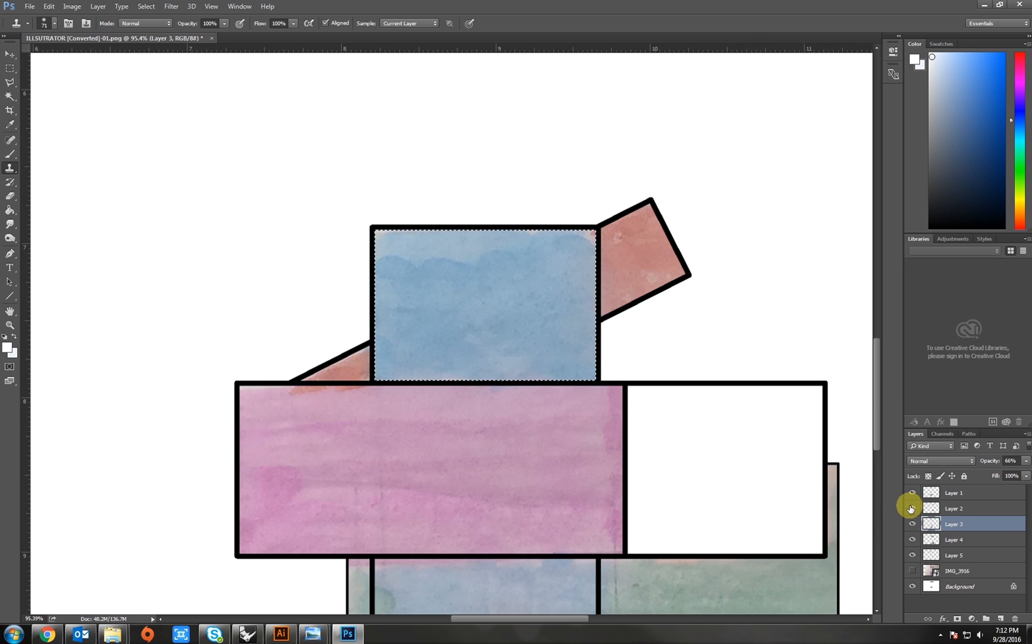
left_click(911, 507)
left_click(949, 508)
left_click(952, 584)
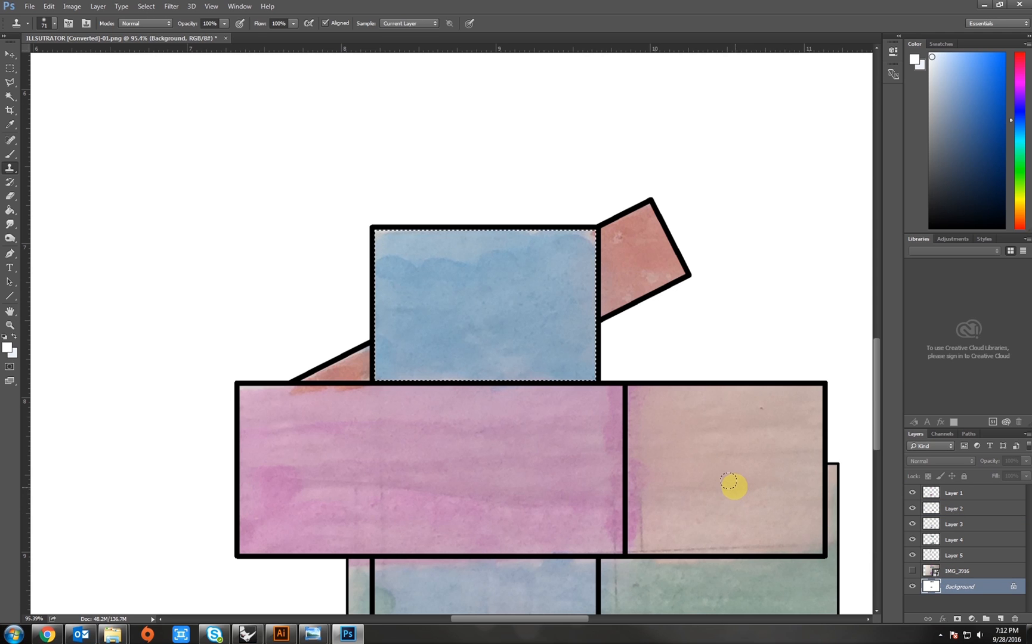
key("w")
left_click(722, 478)
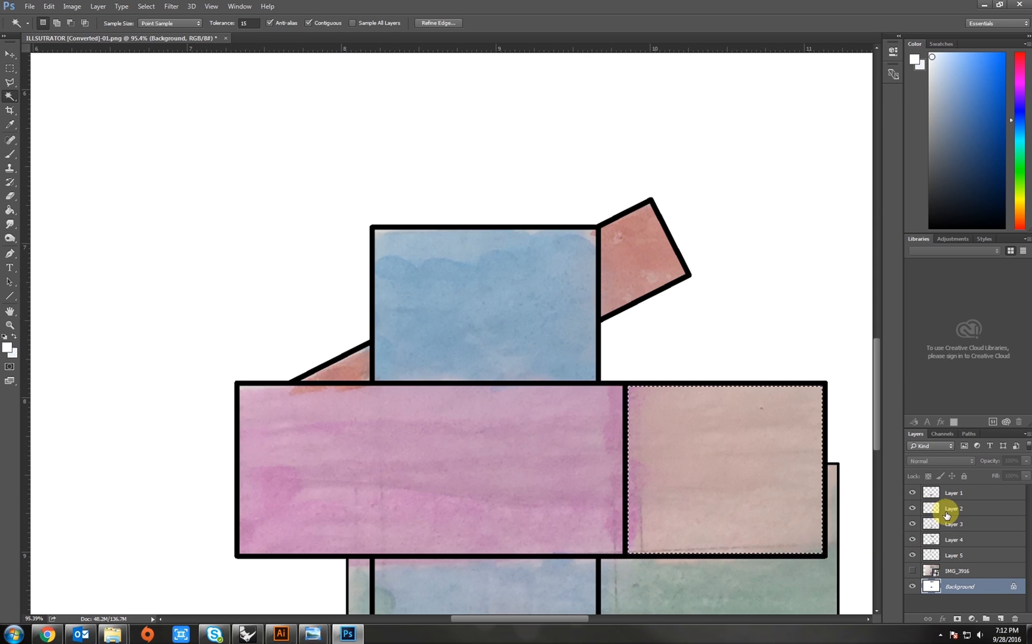
left_click(946, 514)
- Clone peach texture over the magenta edge and pencil line of the selected block, using a 99 px Clone Stamp brush
left_click(10, 168)
left_click(732, 452, "alt")
right_click(658, 406, "alt")
left_click_drag(630, 386, 627, 424)
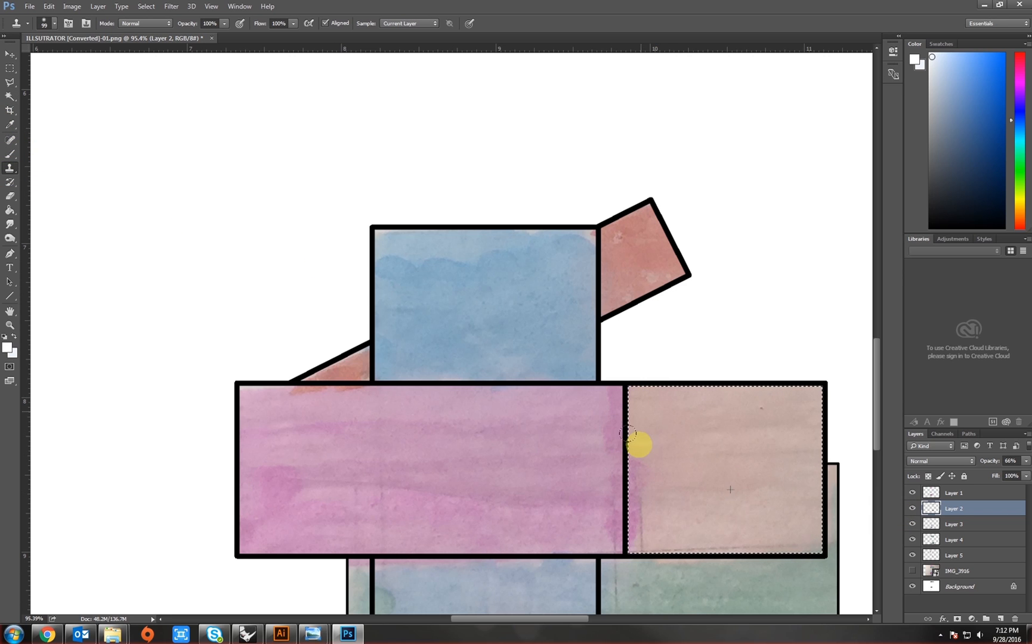
left_click(693, 445, "alt")
left_click_drag(648, 496, 634, 499)
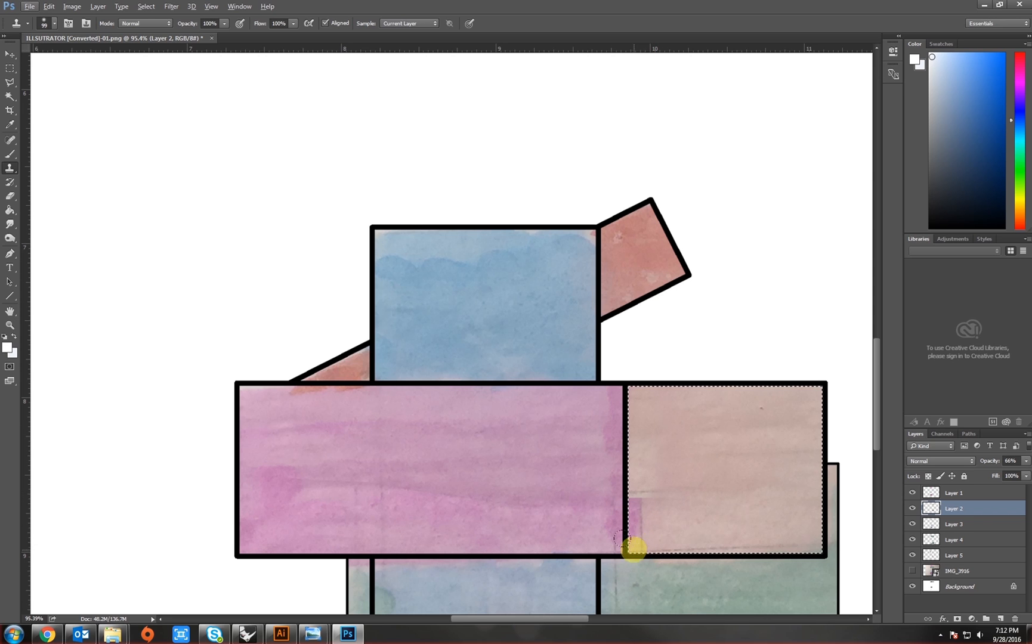
left_click(702, 420, "alt")
mouse_move(656, 480)
left_mouse_down()
mouse_move(638, 531)
mouse_move(772, 538)
mouse_move(805, 535)
mouse_move(773, 516)
mouse_move(764, 534)
mouse_move(804, 519)
left_mouse_up()
- Select the lower drawing's pink block outline on the Background and clone pink texture over the red spill at its upper edge on Layer 1
right_click(538, 452, "ctrl")
left_click(557, 461)
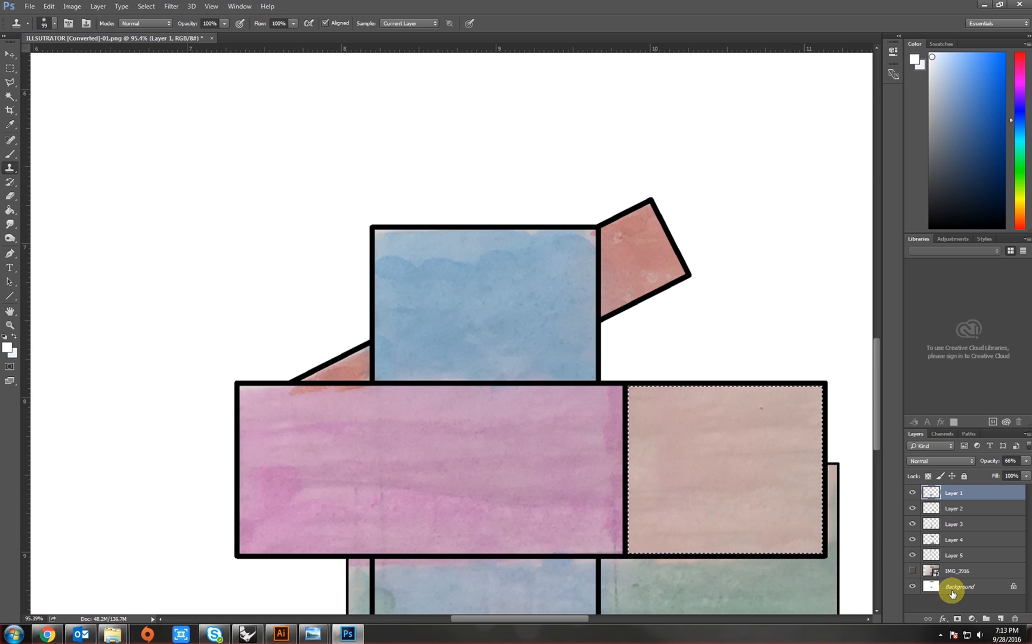
left_click(952, 590)
key("w")
left_click(557, 470)
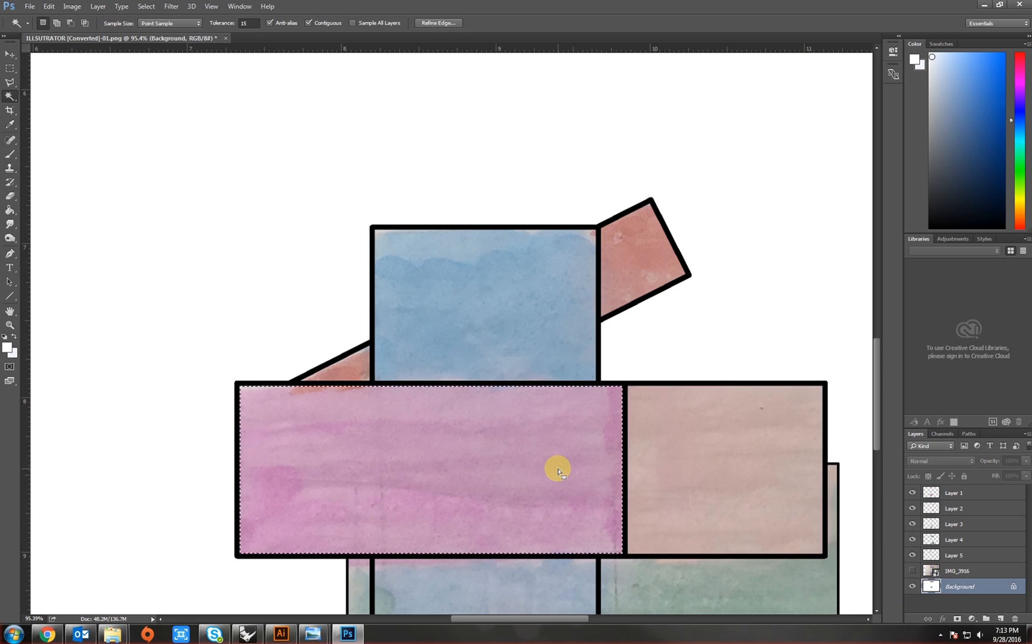
left_click(960, 492)
left_click(10, 169)
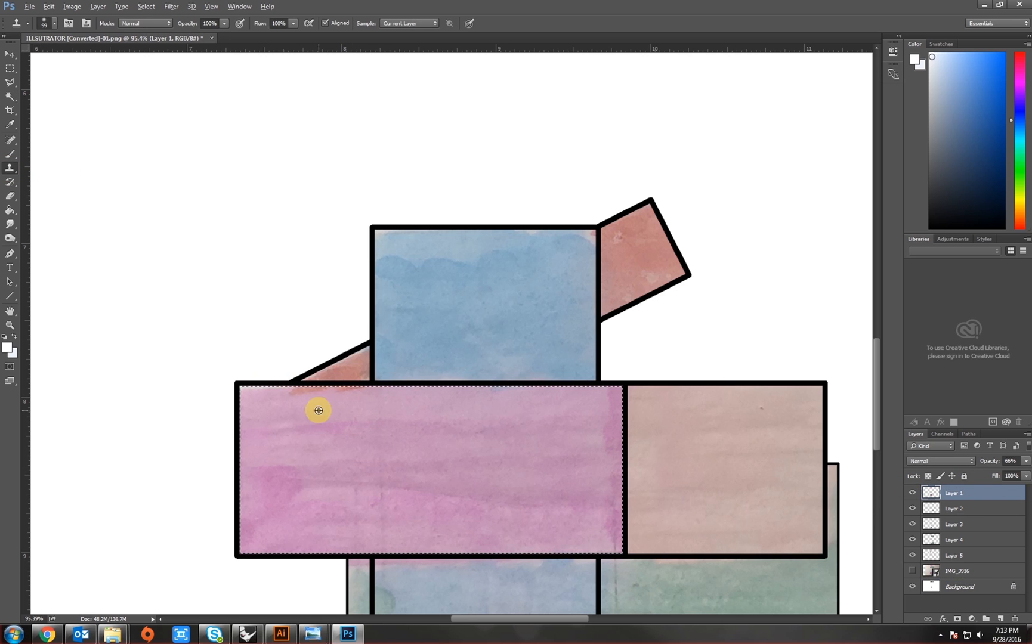
left_click_drag(344, 375, 319, 375)
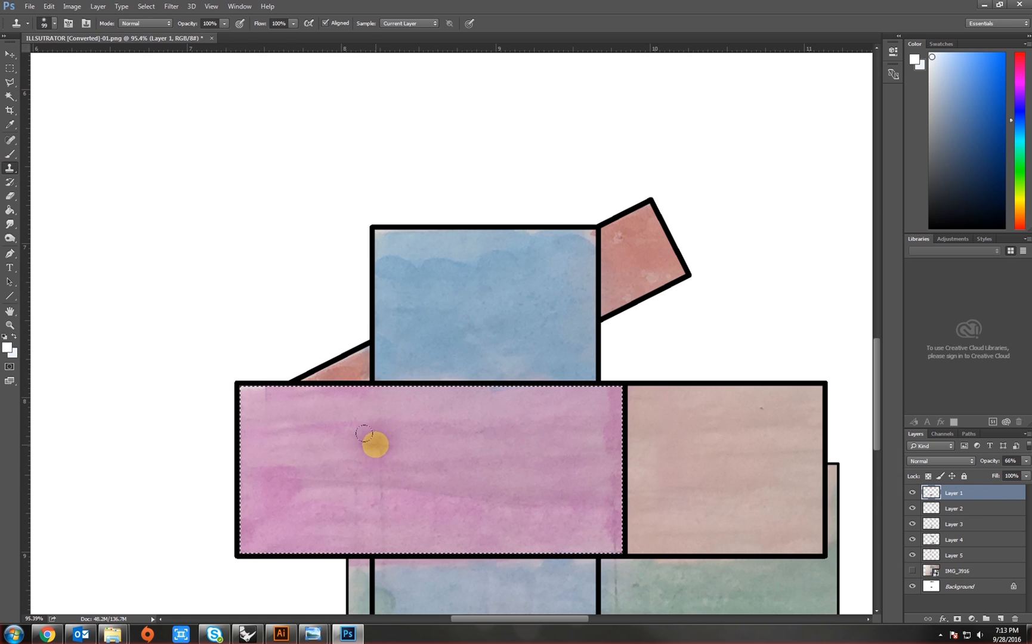
- Clear the selection around the pink block and review both coloured drawings as a whole
key("m")
left_click(367, 474)
scroll(420, 356, "down", 5)
scroll(420, 355, "down", 6)
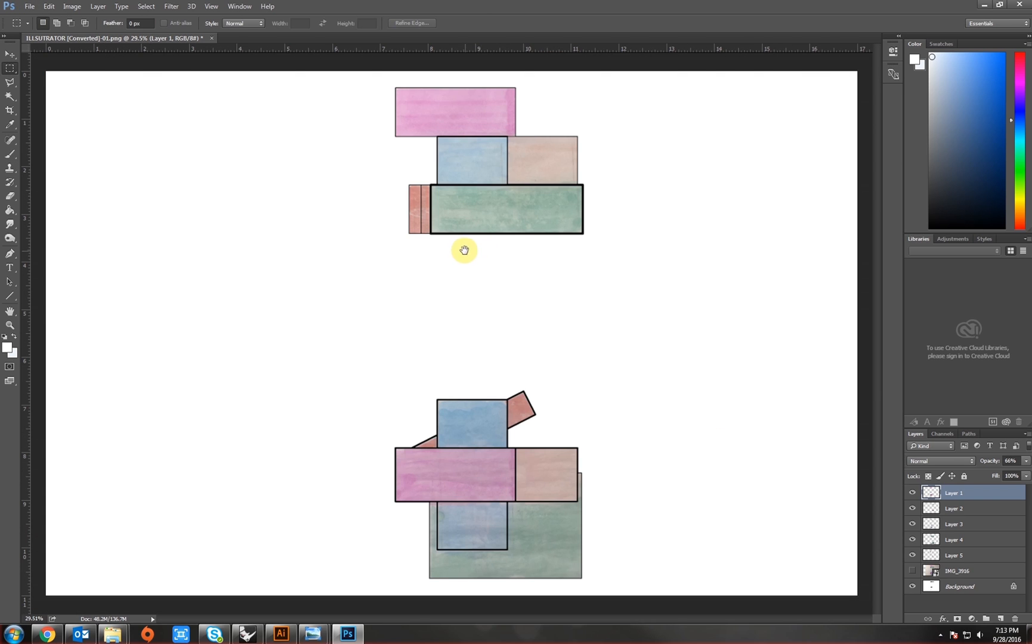
- Hide the Background and create a white-filled new layer, Layer 6, placed below IMG_3916
left_click(912, 586)
left_click(996, 617)
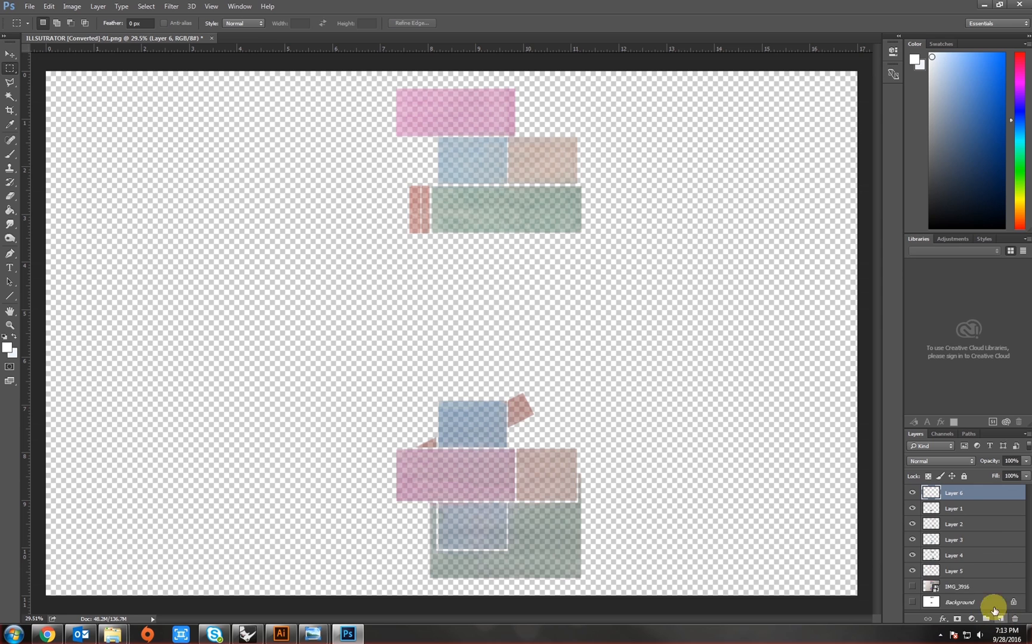
left_click_drag(951, 493, 955, 588)
left_click(9, 212)
left_click(13, 349)
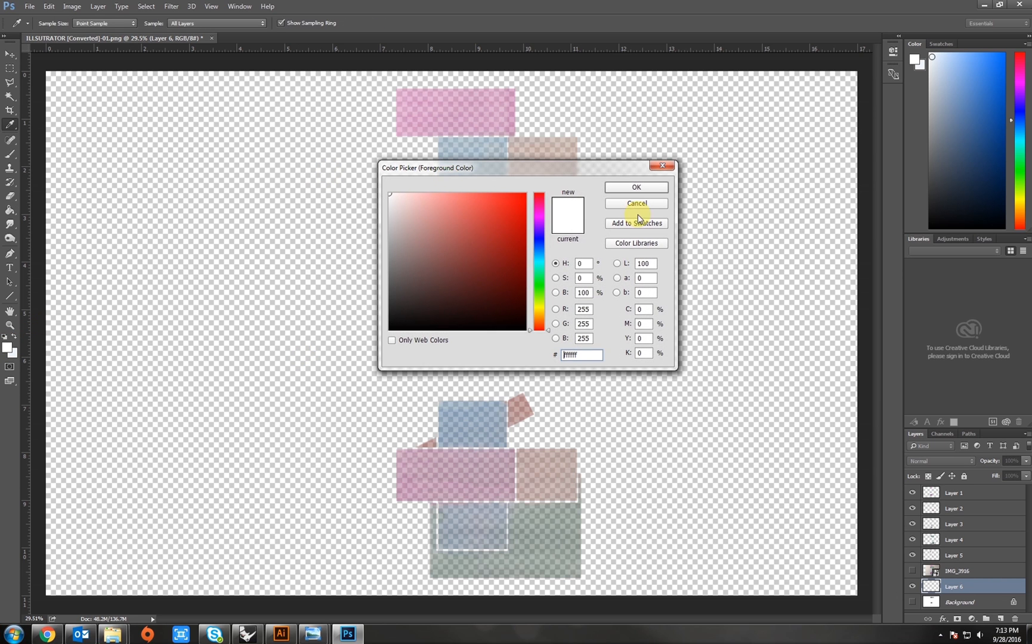
left_click(636, 203)
left_click(238, 383)
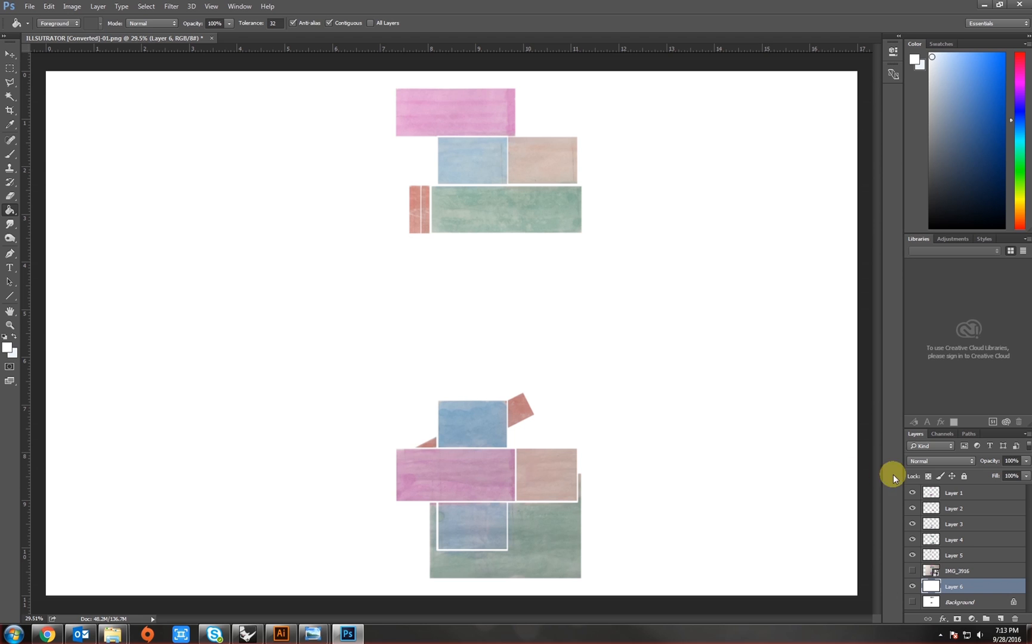
- Merge the colour fill layers, Layer 1 through Layer 5, into one layer
left_click(950, 494)
left_click(955, 556, "shift")
right_click(954, 556)
left_click(930, 386)
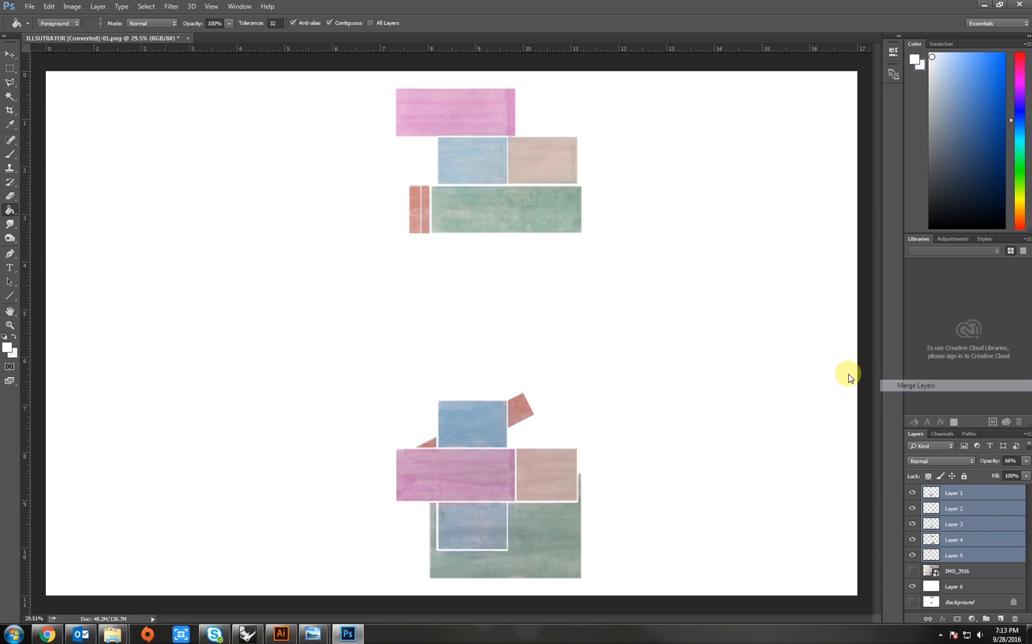
- Try Auto Color, Auto Tone and Auto Contrast on the merged colour layer, and undo all three corrections
left_click(72, 7)
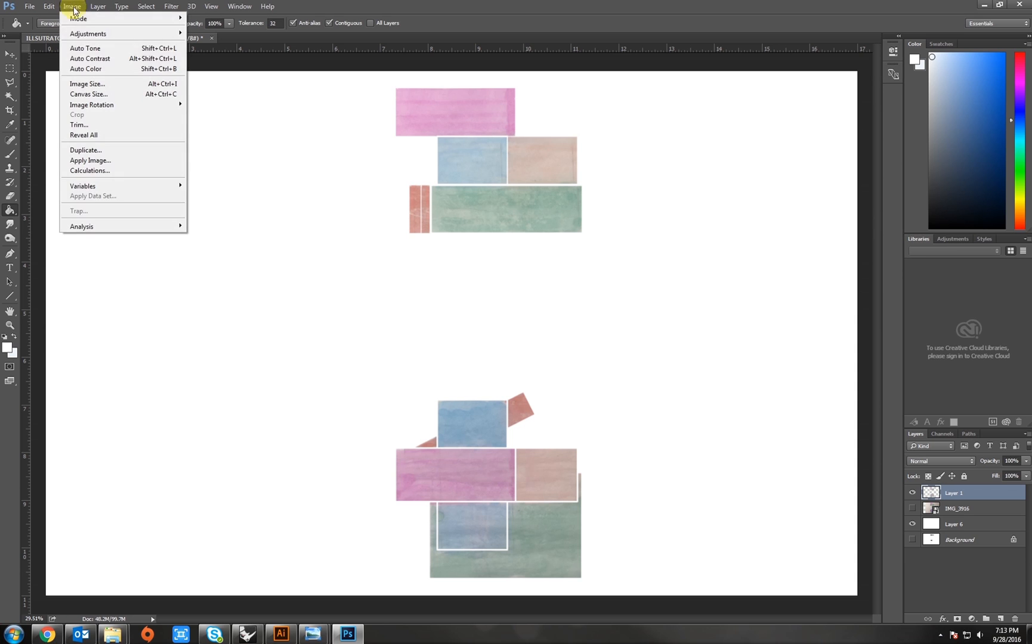
left_click(86, 68)
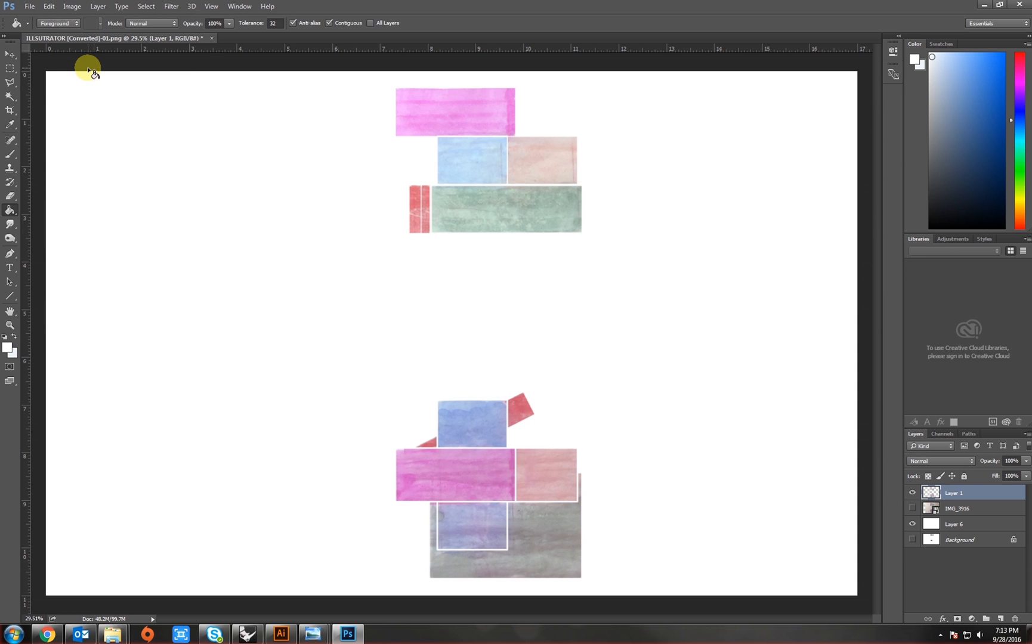
left_click(69, 6)
left_click(80, 48)
left_click(70, 7)
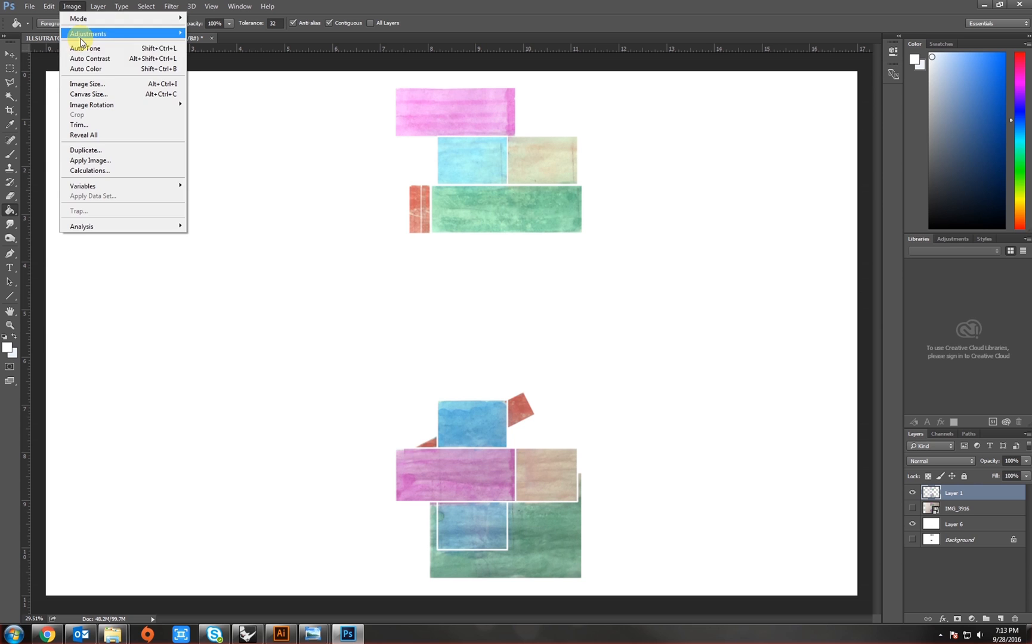
left_click(74, 58)
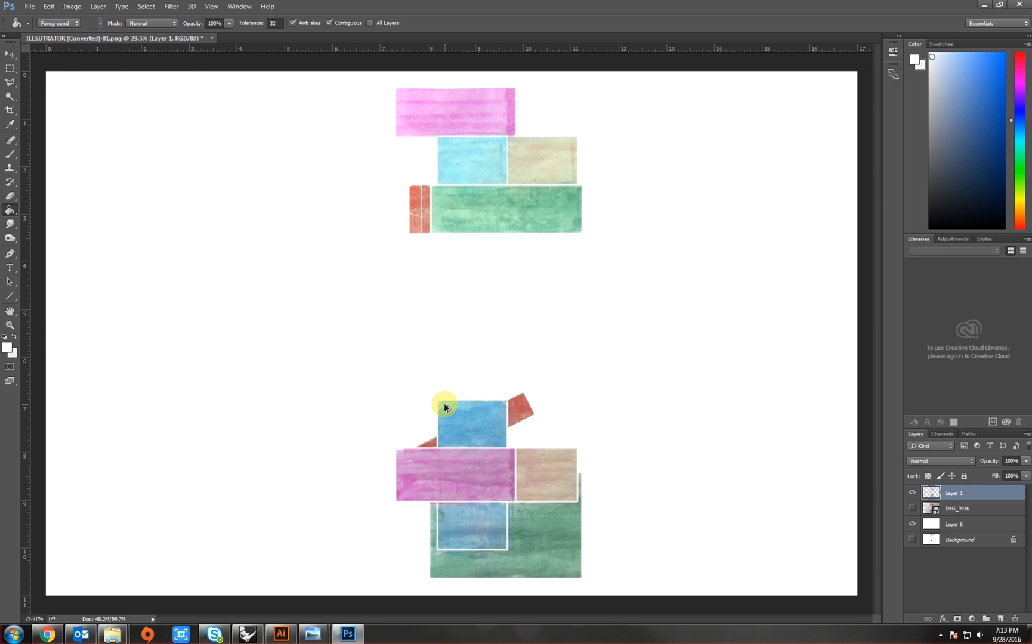
key("ctrl+alt+z")
key("ctrl+alt+z")
key("ctrl+alt+z")
- Adjust the merged colour layer with Brightness/Contrast, setting brightness to 24 and contrast to 54
left_click(72, 6)
mouse_move(87, 31)
left_click(200, 29)
left_click_drag(460, 213, 502, 244)
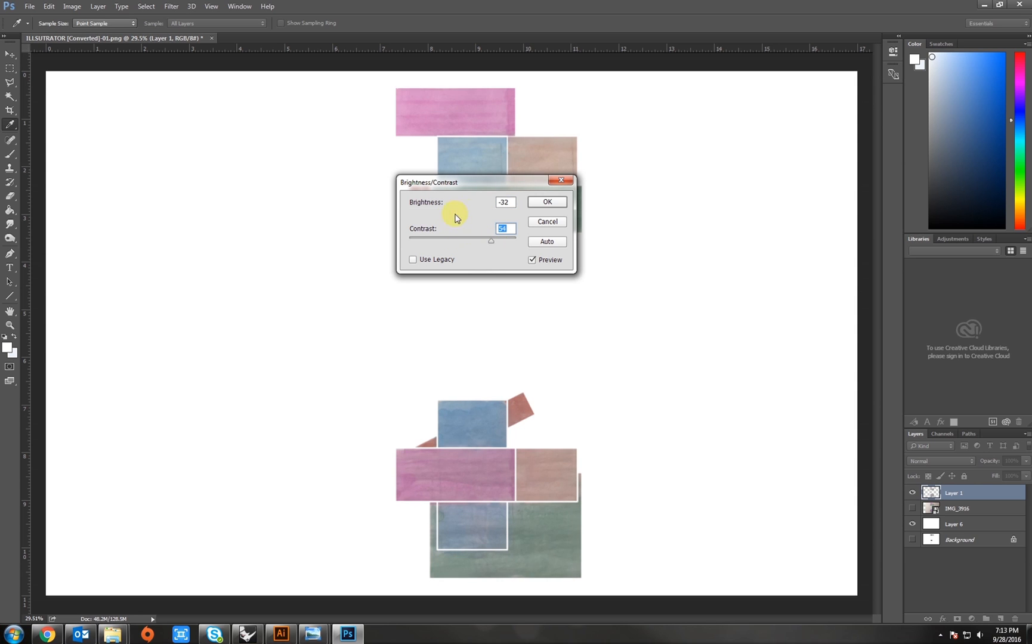
left_click_drag(451, 214, 466, 214)
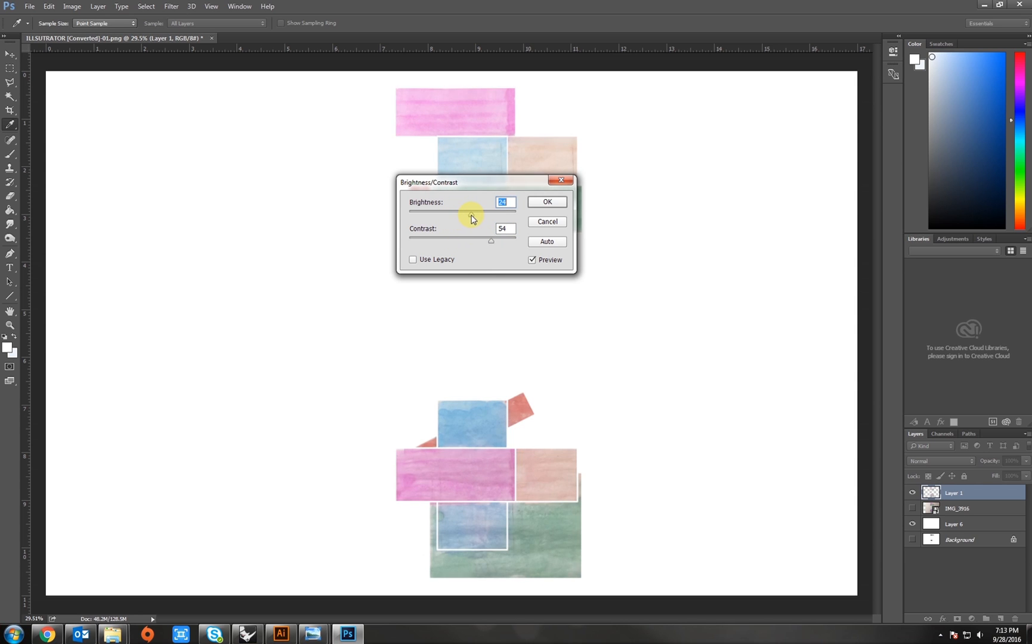
left_click(537, 202)
key("g")
- Apply the Sharpen filter to the merged colour layer
left_click(147, 7)
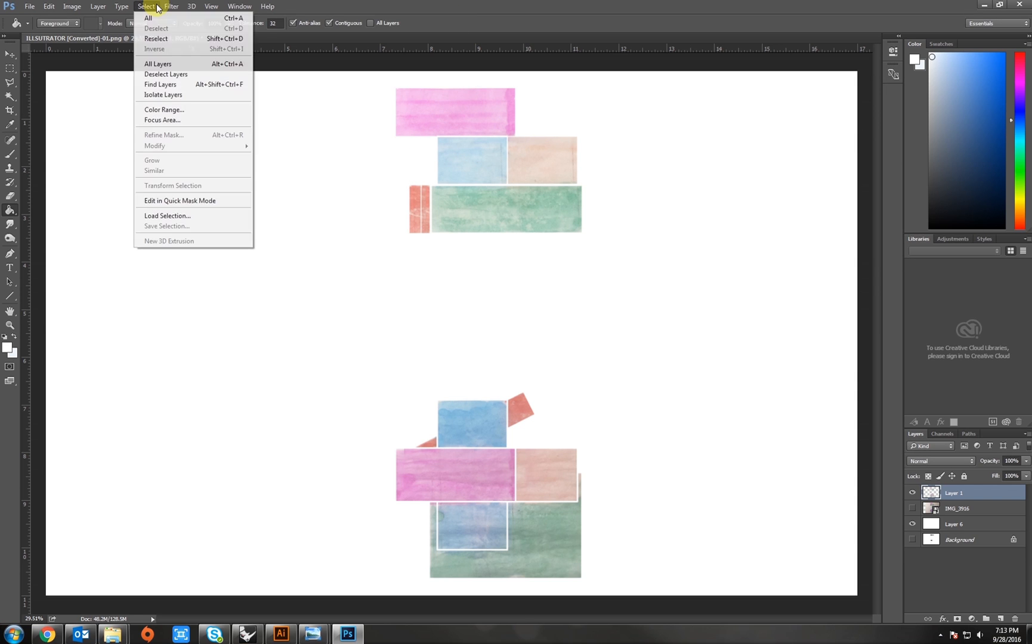
left_click(149, 7)
left_click(171, 7)
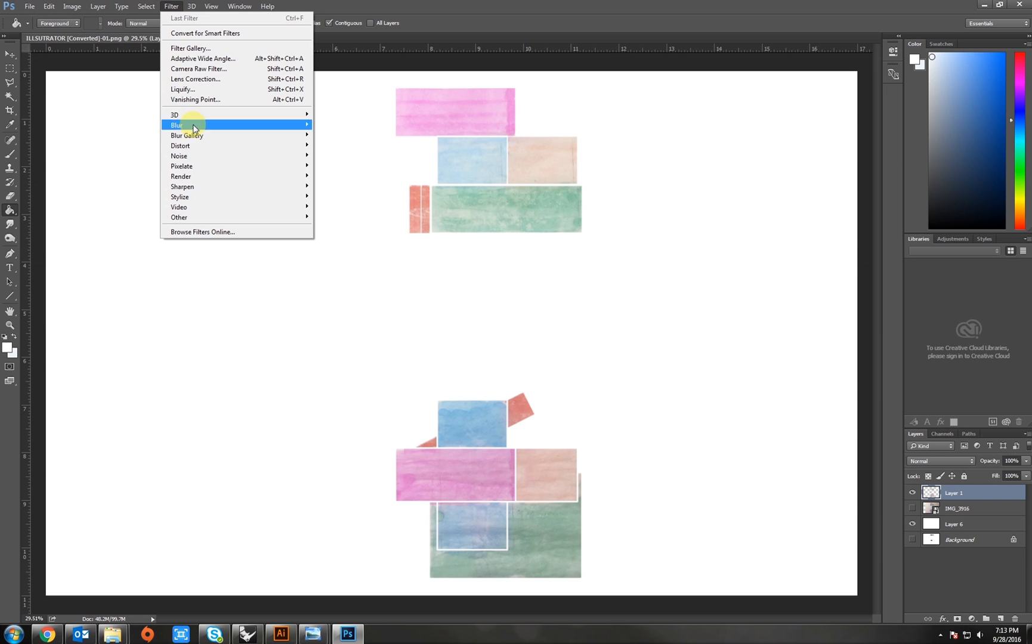
mouse_move(238, 185)
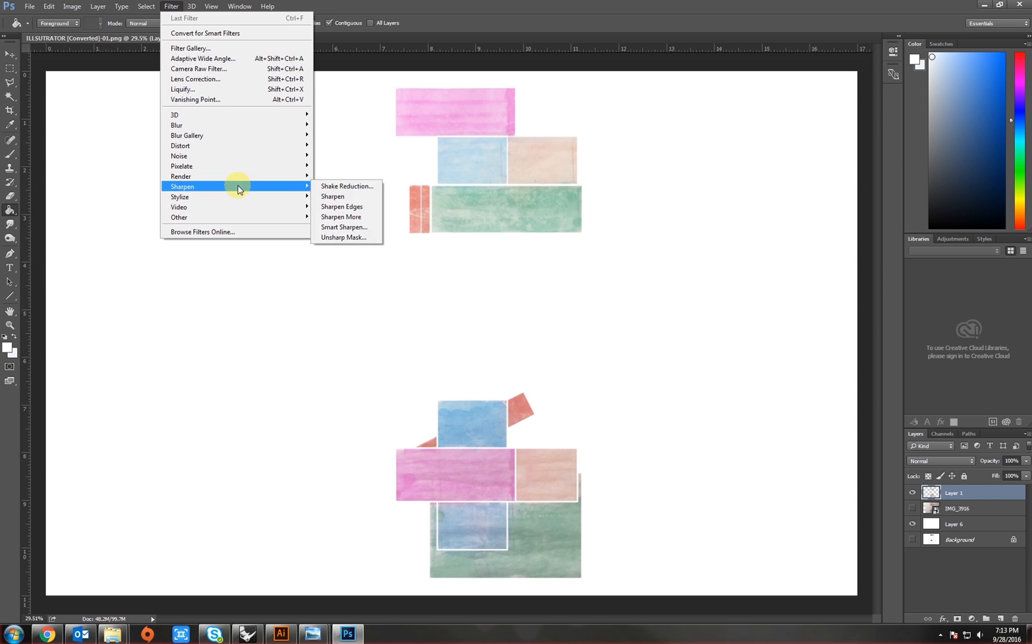
left_click(326, 196)
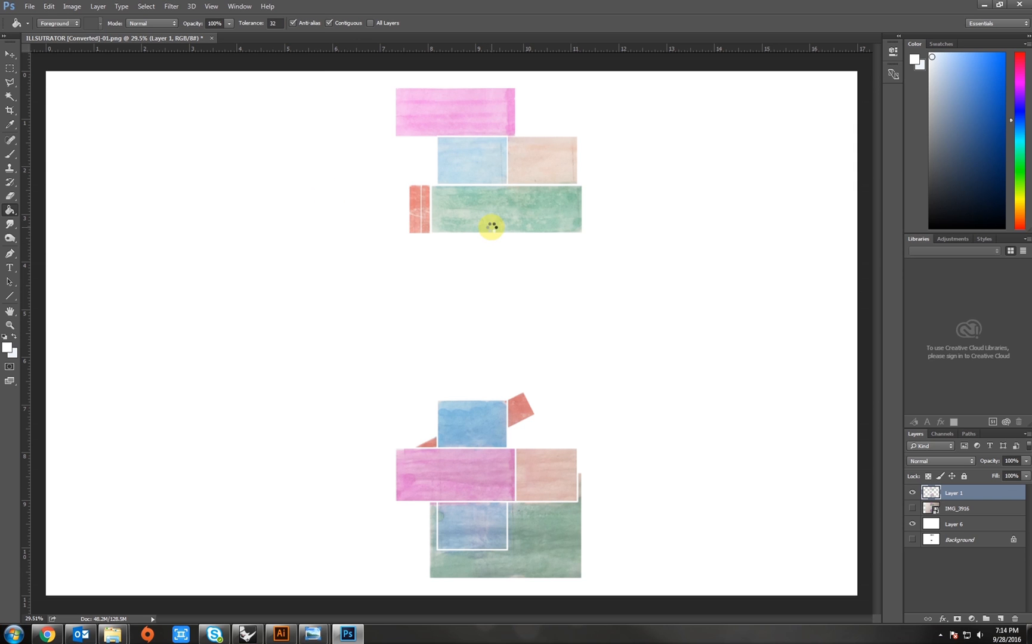
- Examine the sharpened paper texture of both coloured drawings up close and as a whole
scroll(491, 231, "up", 8)
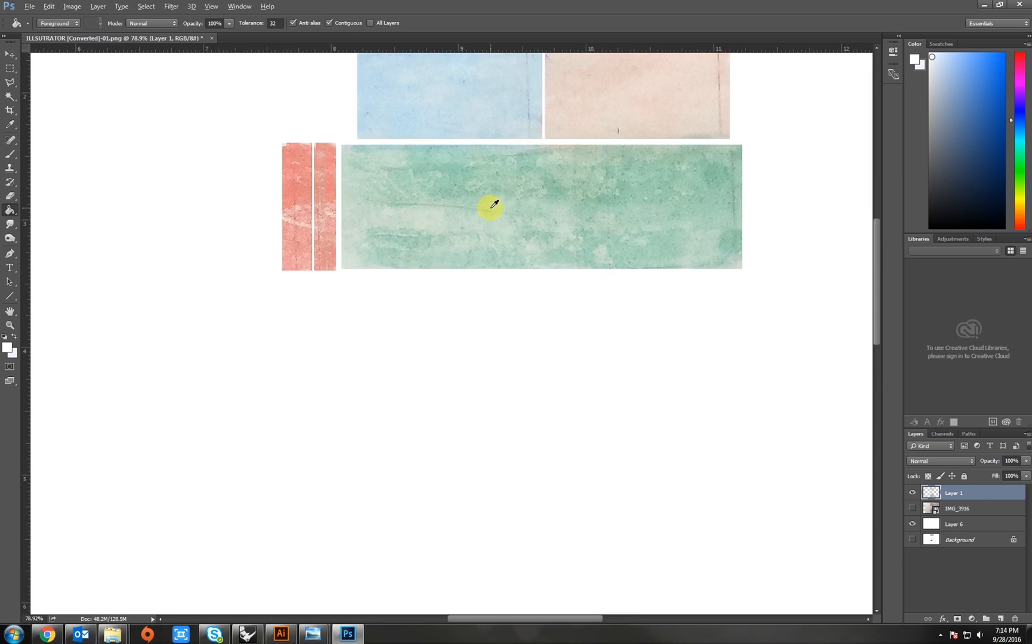
scroll(497, 206, "down", 2)
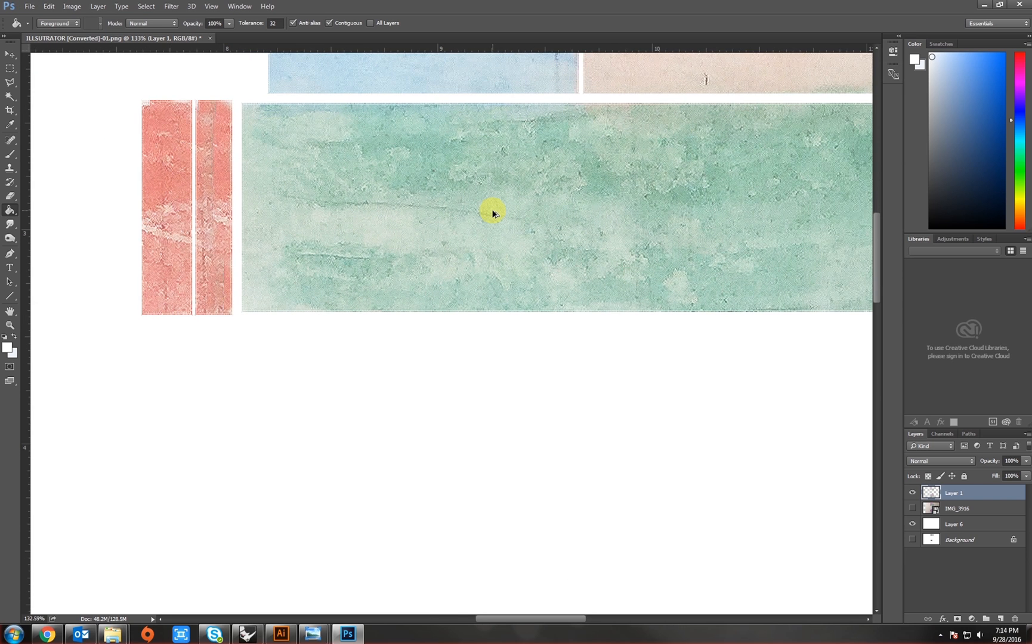
scroll(493, 212, "down", 9)
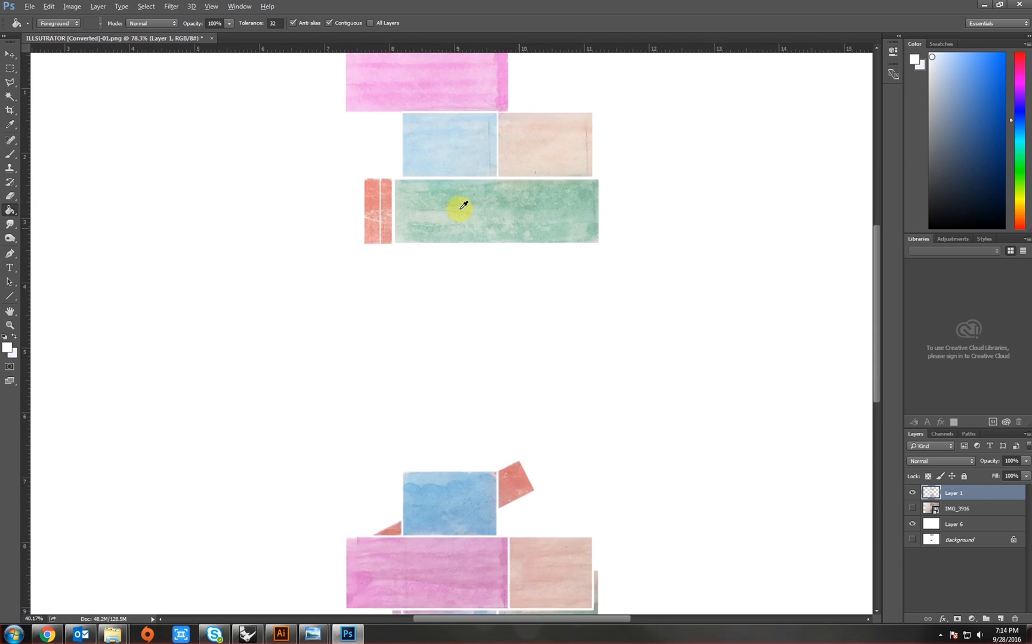
scroll(479, 279, "up", 3)
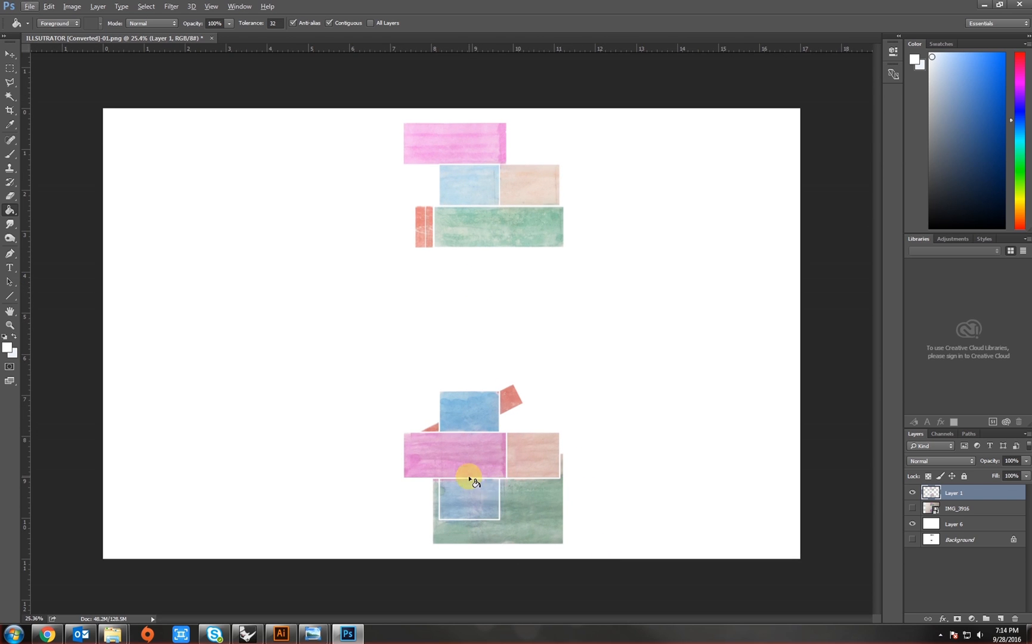
scroll(506, 475, "up", 1)
scroll(506, 475, "up", 4)
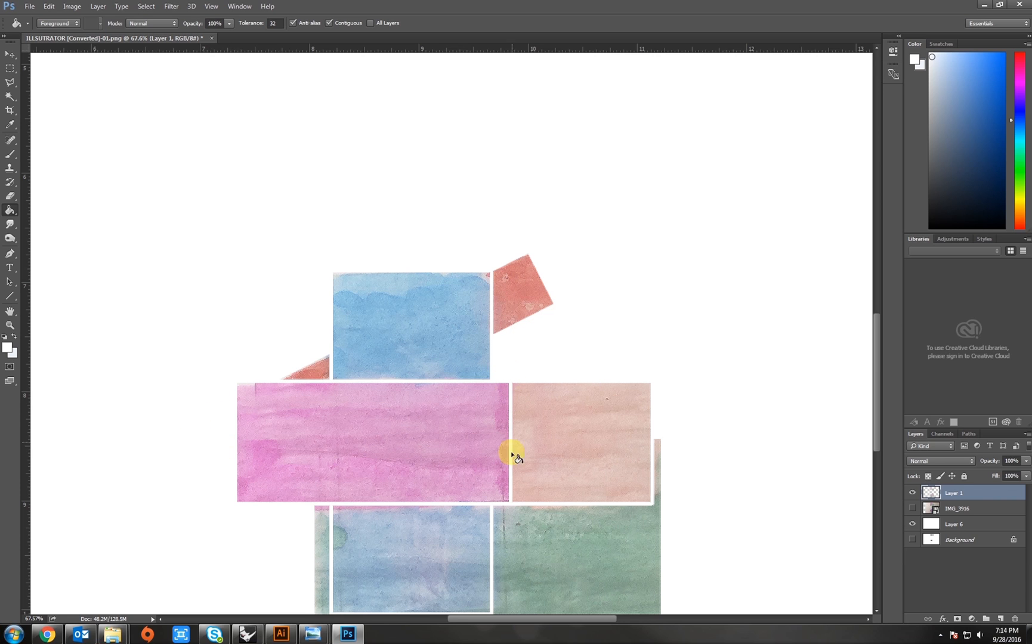
scroll(477, 357, "down", 4)
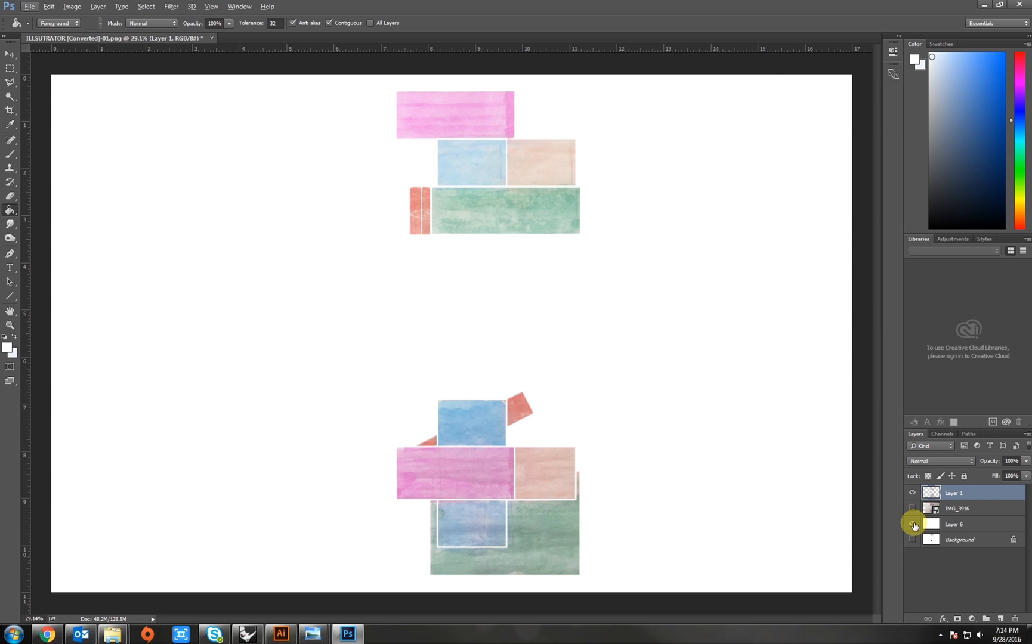
- Hide the white Layer 6 and save the document with layers as the Photoshop file PHOTSHOPLAYER in the ARCHIVE4 folder
left_click(912, 524)
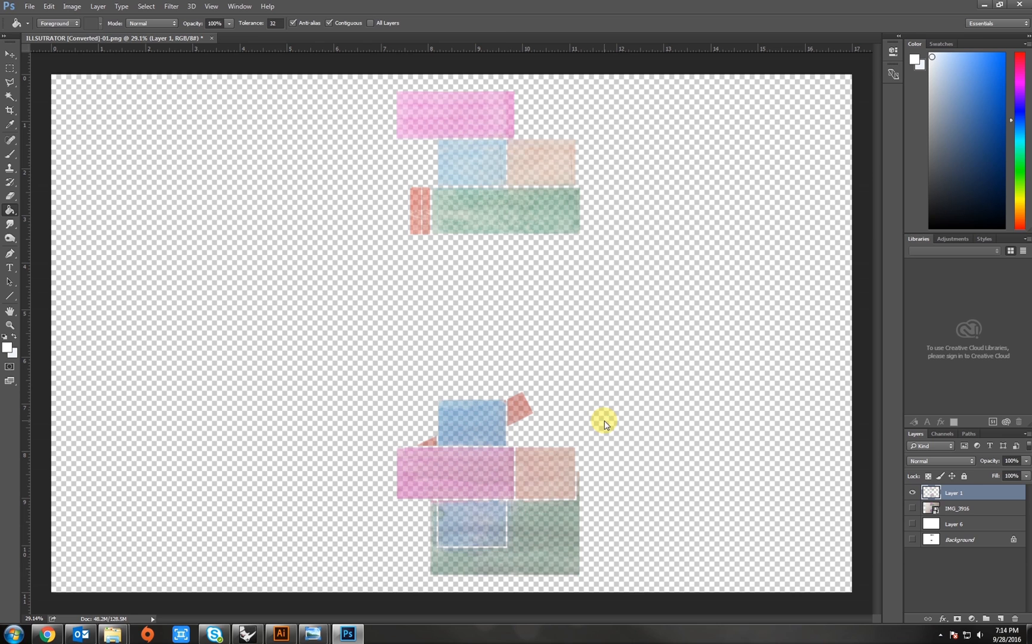
key("ctrl+shift+s")
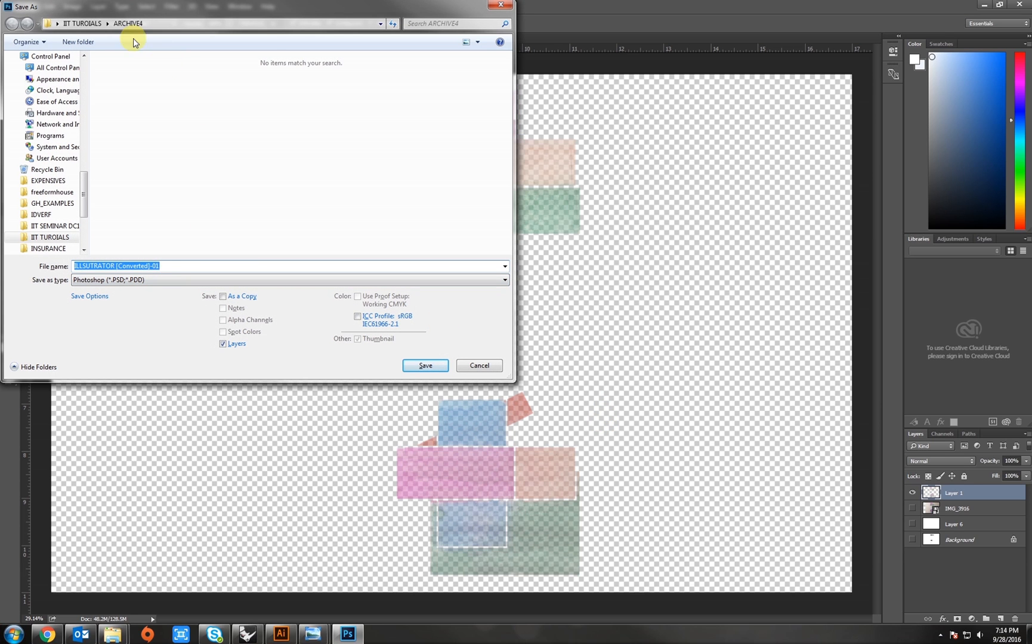
left_click_drag(173, 266, 53, 261)
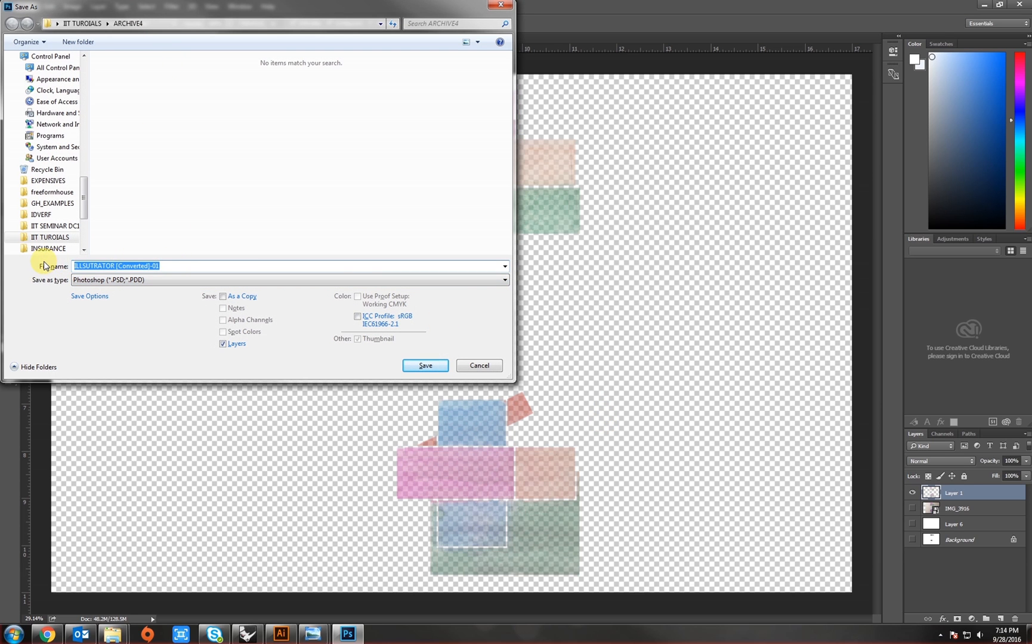
type("PHOTSHOPLAYER")
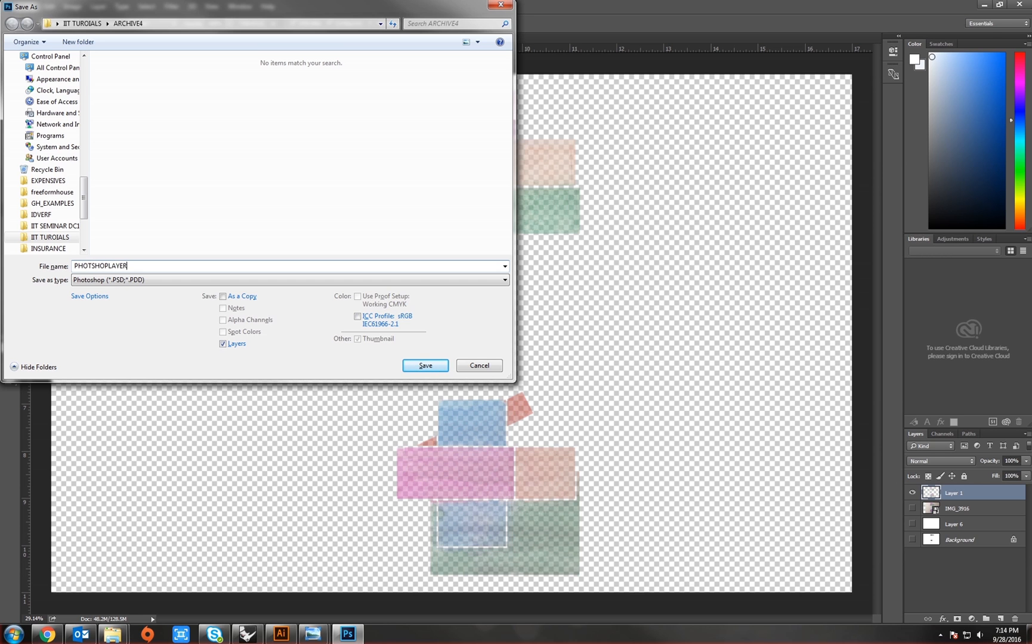
key("Return")
left_click(638, 198)
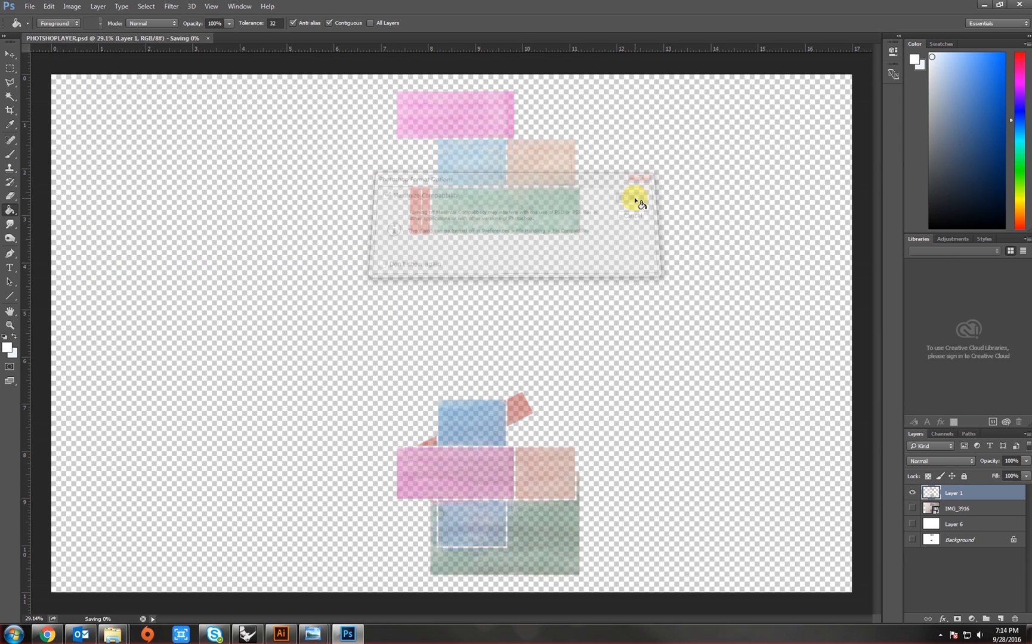
- Switch to Illustrator, add a new layer above the Make2D lines, and bring in PHOTSHOPLAYER.psd from the ARCHIVE4 folder
left_click(285, 635)
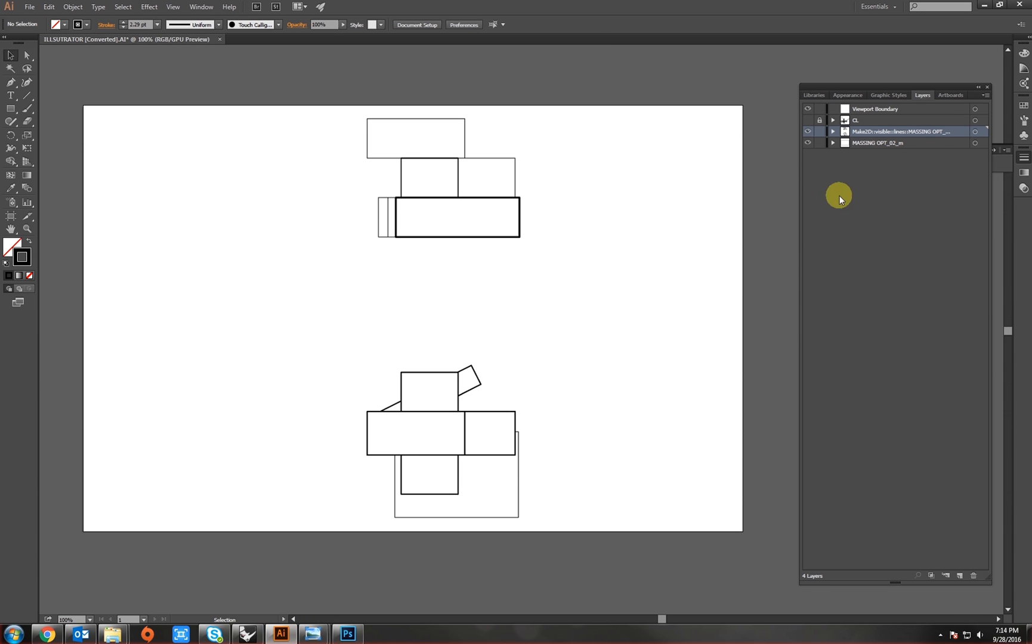
left_click(959, 576)
left_click(113, 635)
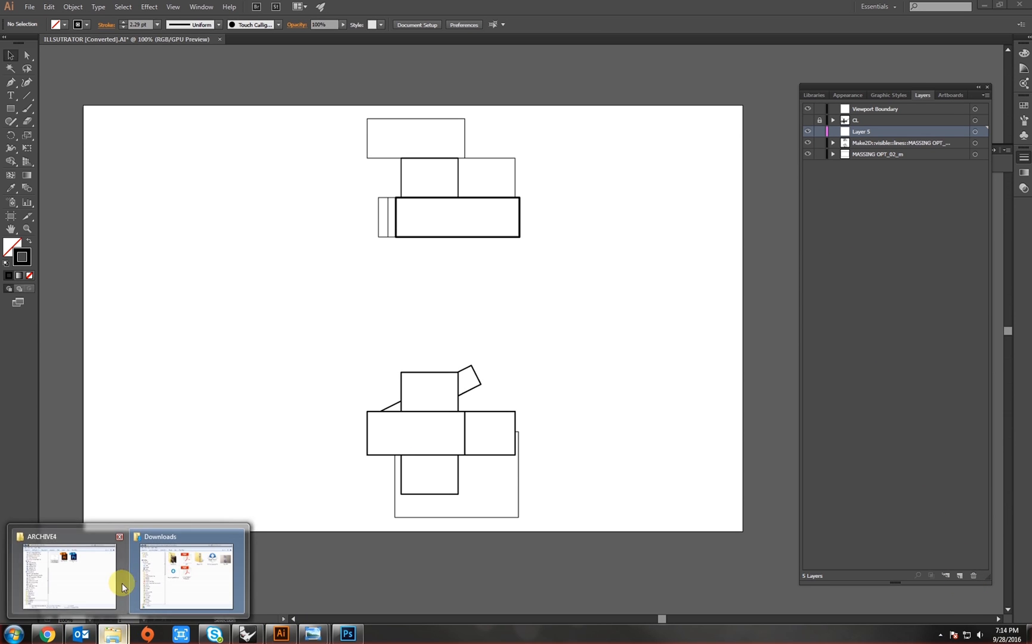
left_click(112, 578)
left_click_drag(378, 157, 713, 324)
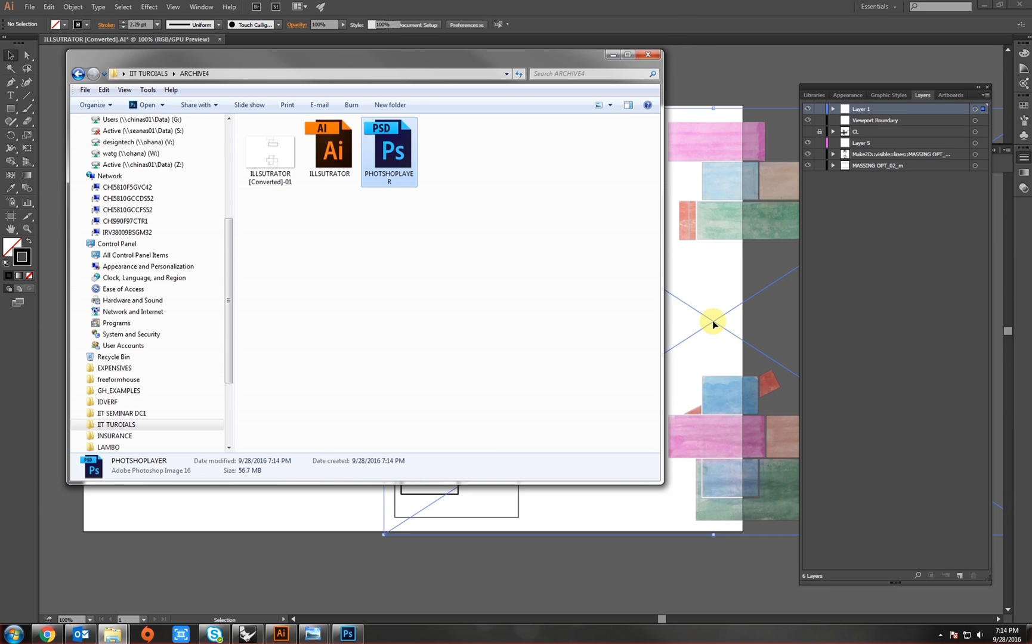
- Align the placed colour image with the artboard so its fills match the line drawings, and check the fit
left_click_drag(727, 357, 427, 350)
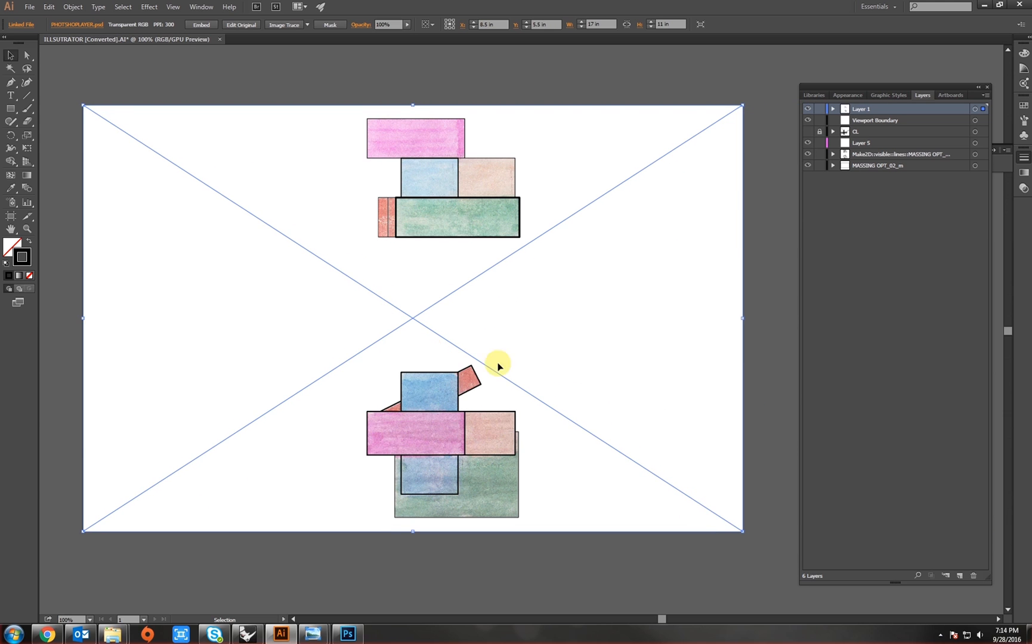
left_click(786, 316)
key("space")
left_click_drag(521, 406, 544, 418)
key("space")
left_click_drag(707, 362, 704, 331)
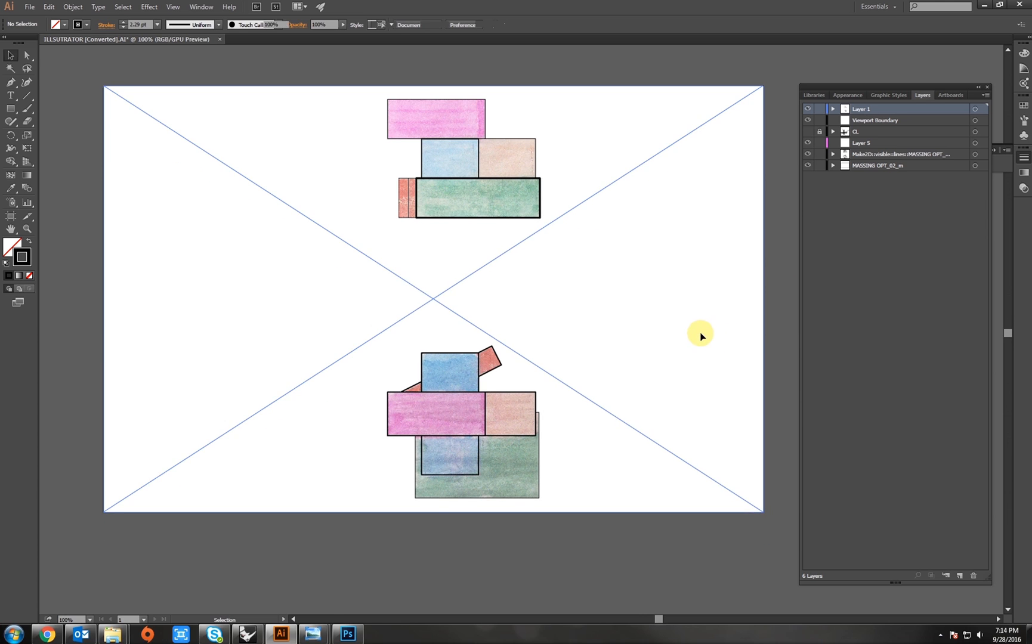
left_click(486, 427)
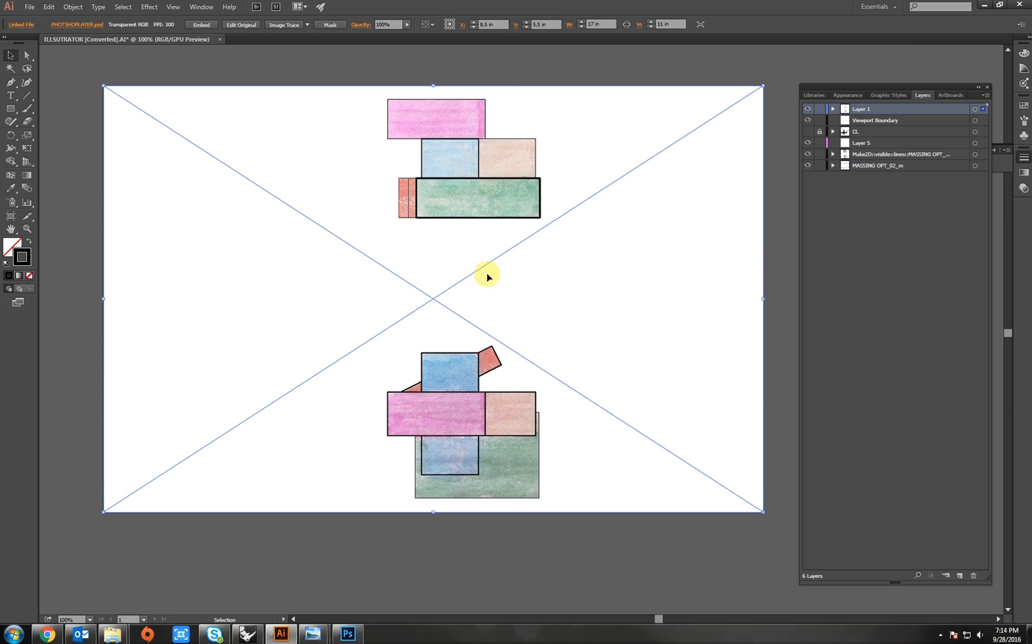
- Switch to Photoshop and step back through the edits to restore the separate colour layers, Layer 1 through Layer 5
left_click(354, 634)
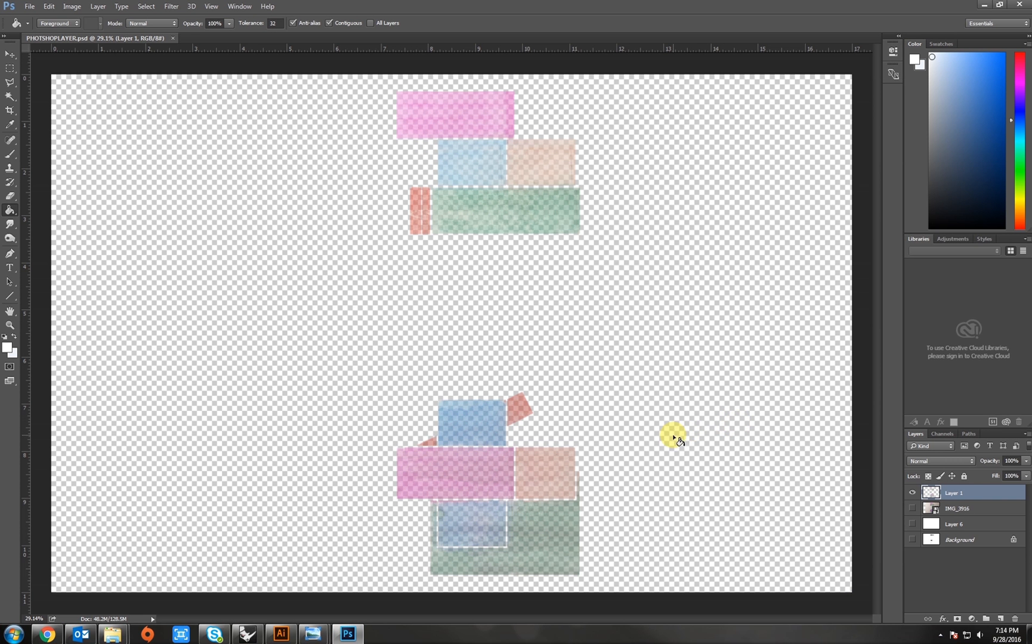
key("ctrl+alt+z")
key("ctrl+alt+z")
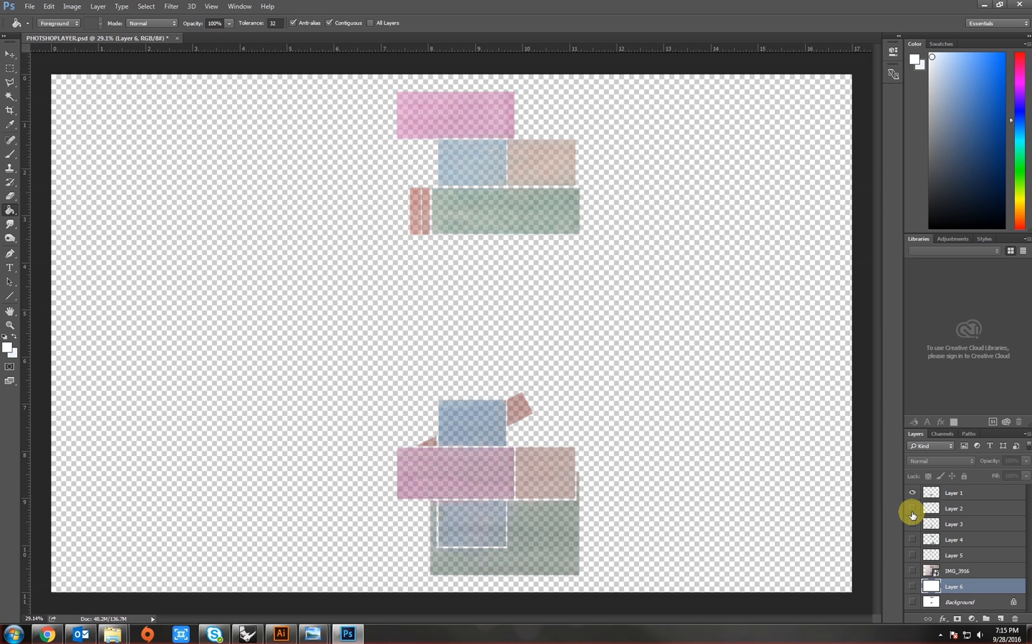
- Leave only Layer 1 visible and save the document as PINK in Photoshop format with maximized compatibility
left_click(911, 511)
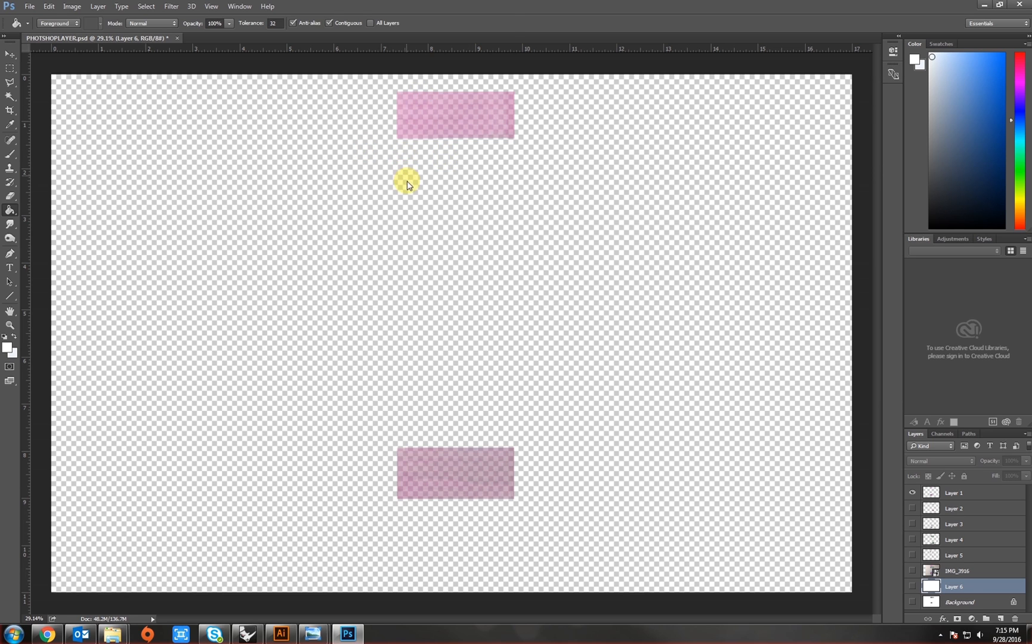
key("ctrl+shift+s")
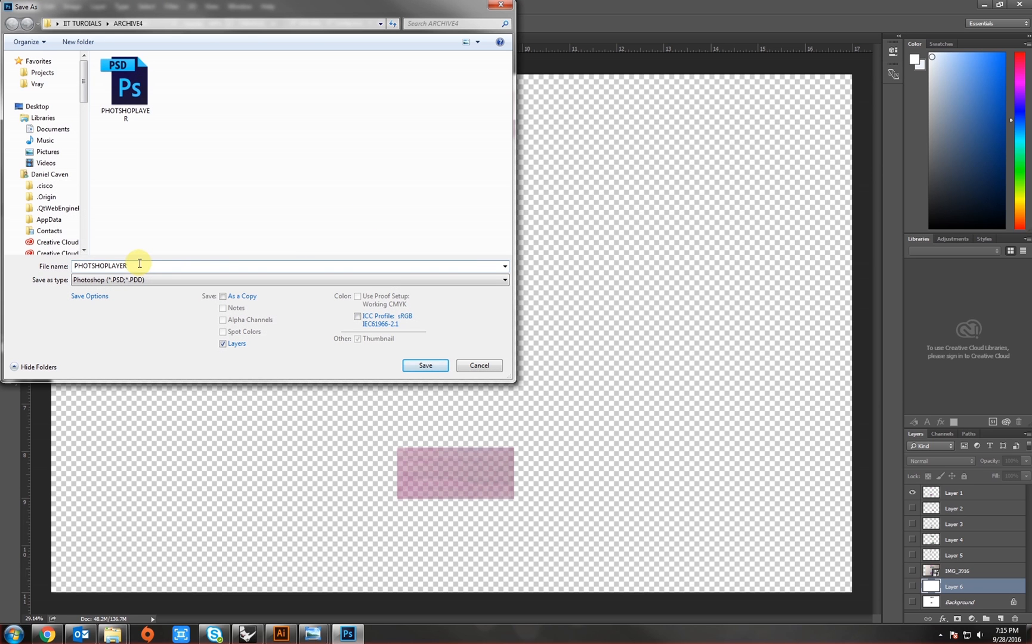
type("PSD")
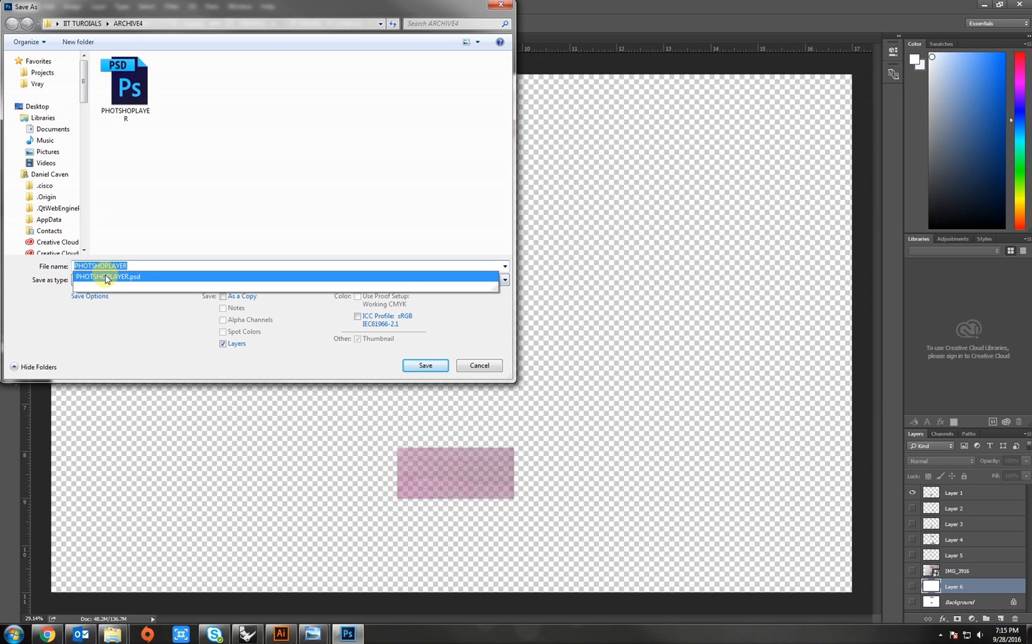
key("Return")
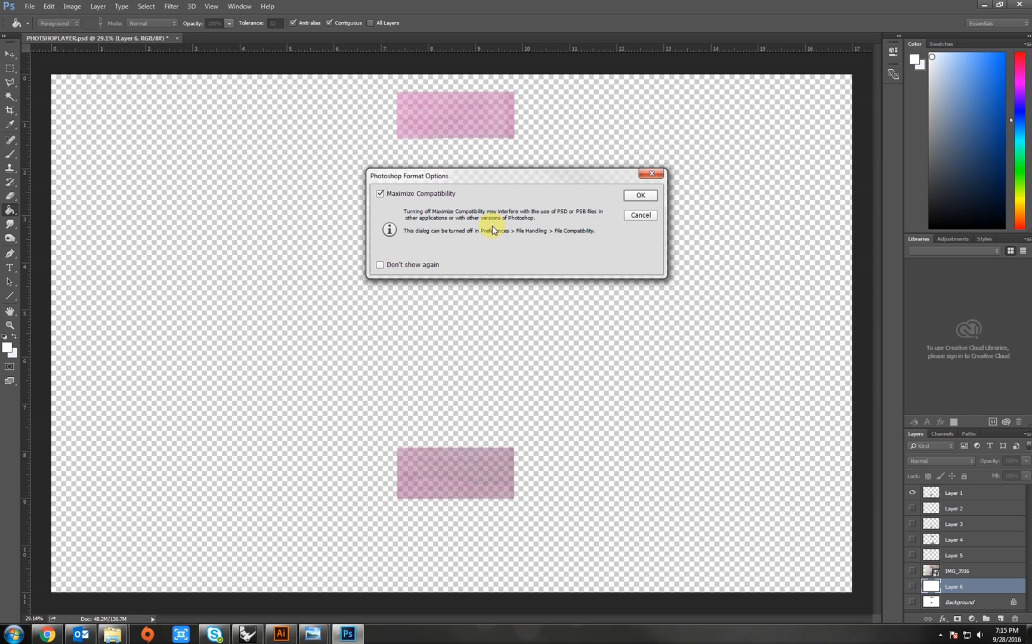
left_click(640, 198)
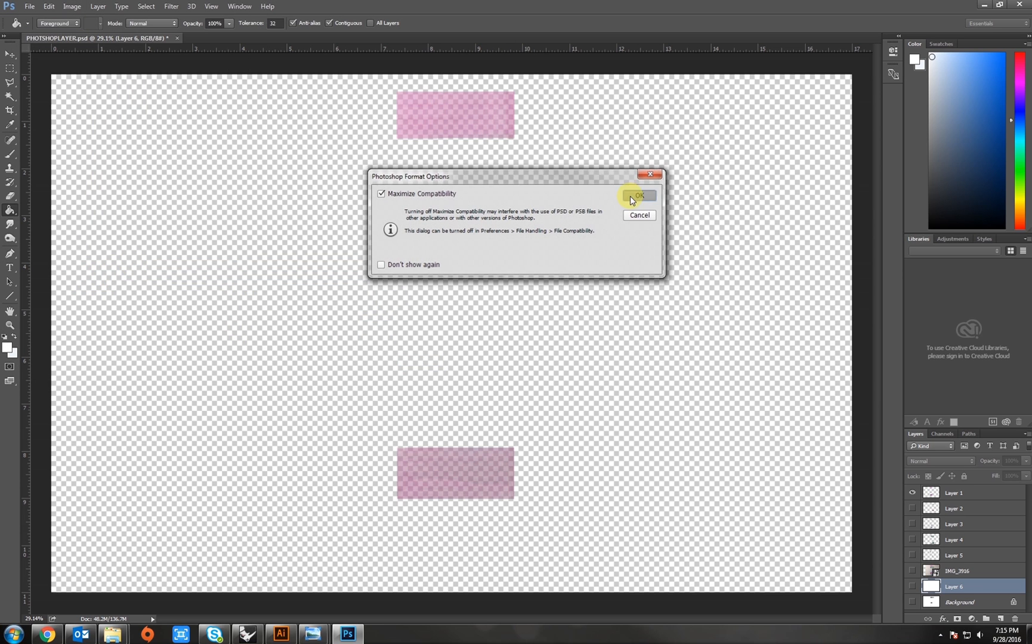
- Show only Layer 2 and save the document as PEACH in Photoshop format
left_click(912, 493)
left_click(912, 508)
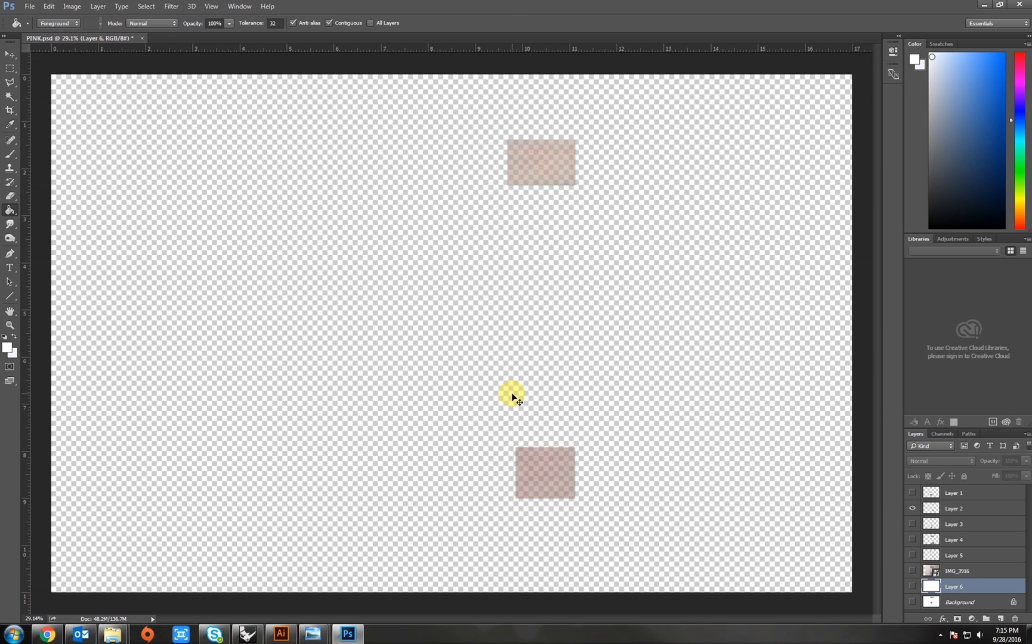
key("ctrl+shift+s")
type("PINK2")
key("Return")
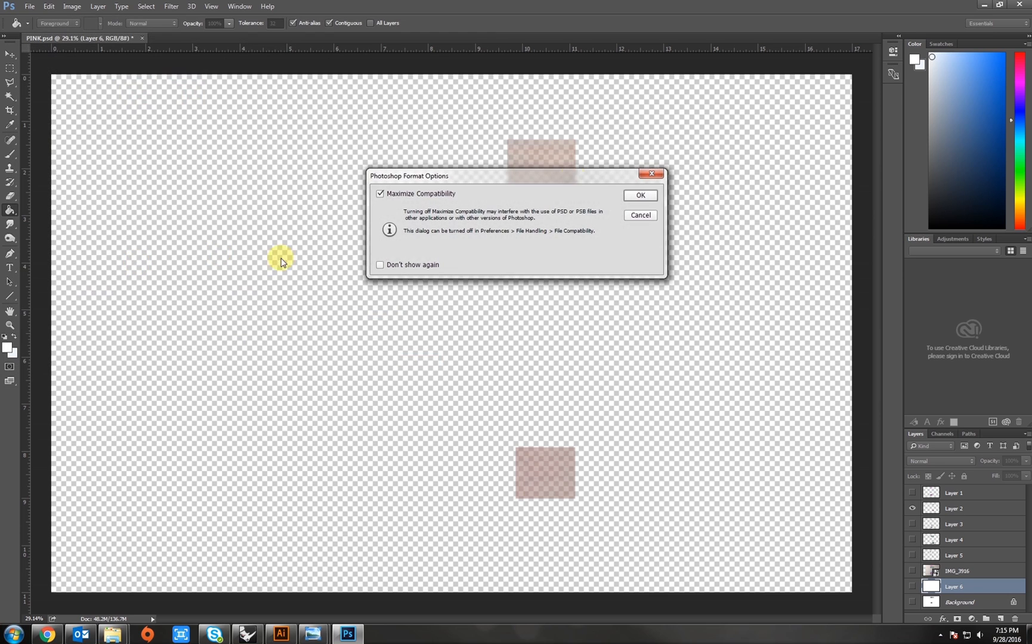
left_click(639, 194)
- Show only Layer 3 and save the document as BLUE in Photoshop format
left_click(912, 523)
left_click(912, 508)
key("ctrl+shift+s")
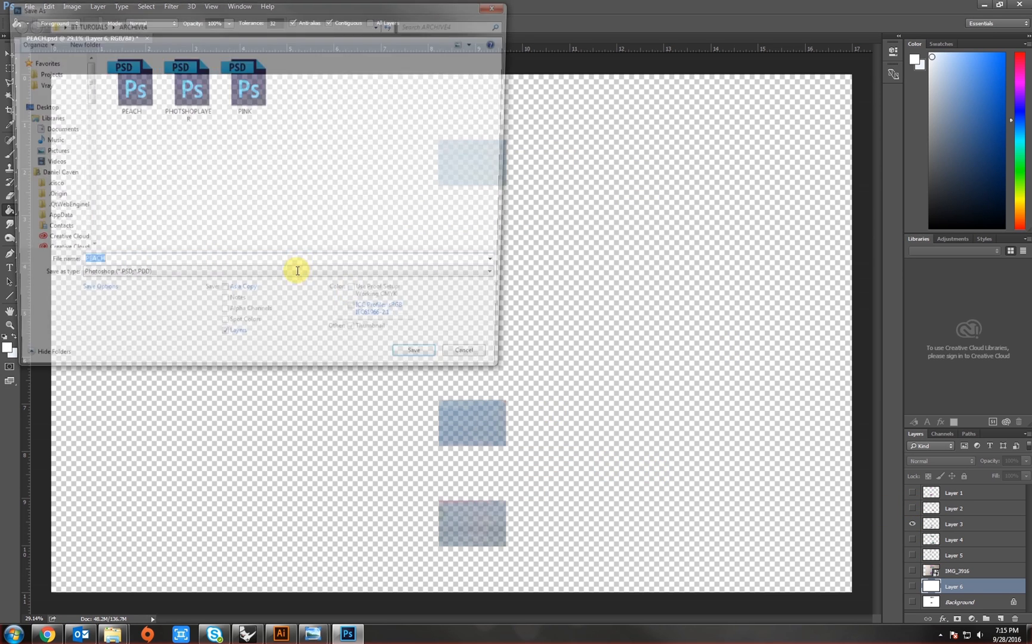
type("BLUE")
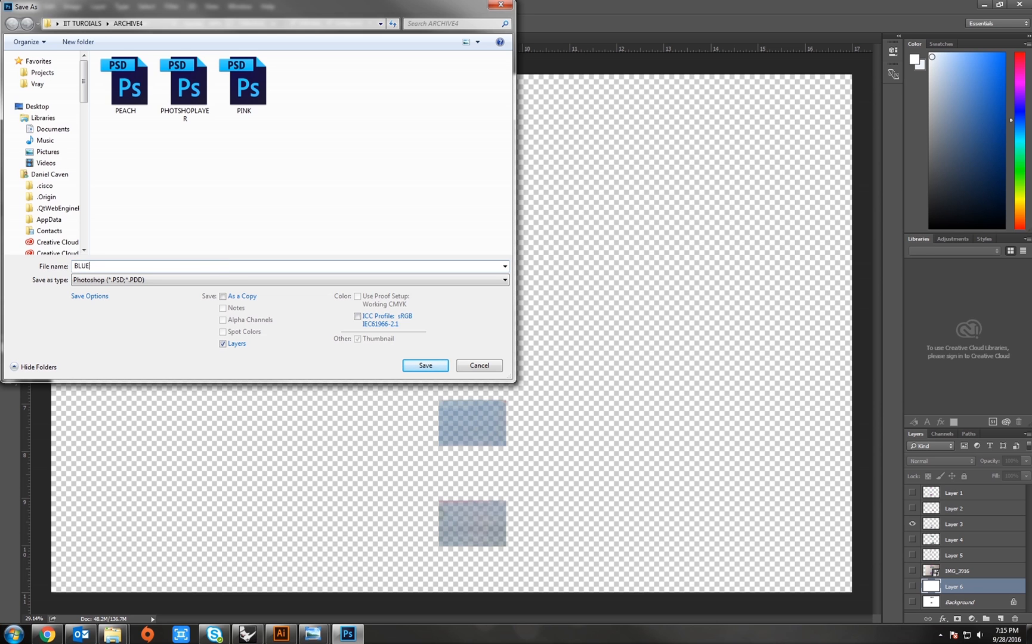
key("Return")
left_click(654, 202)
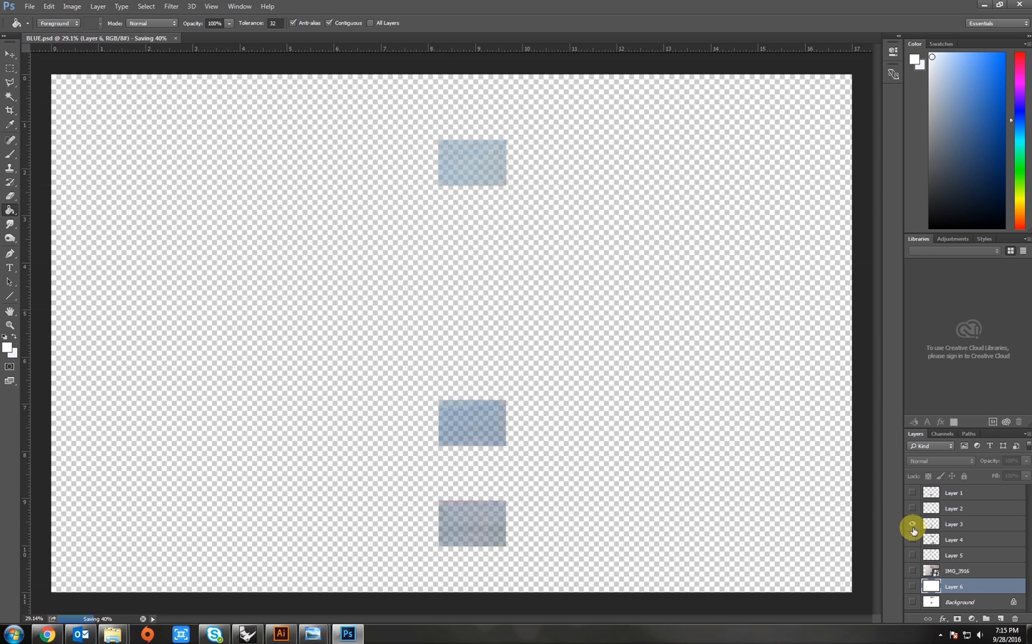
- Show only Layer 4 and save the document as GREEN in Photoshop format
left_click(911, 539)
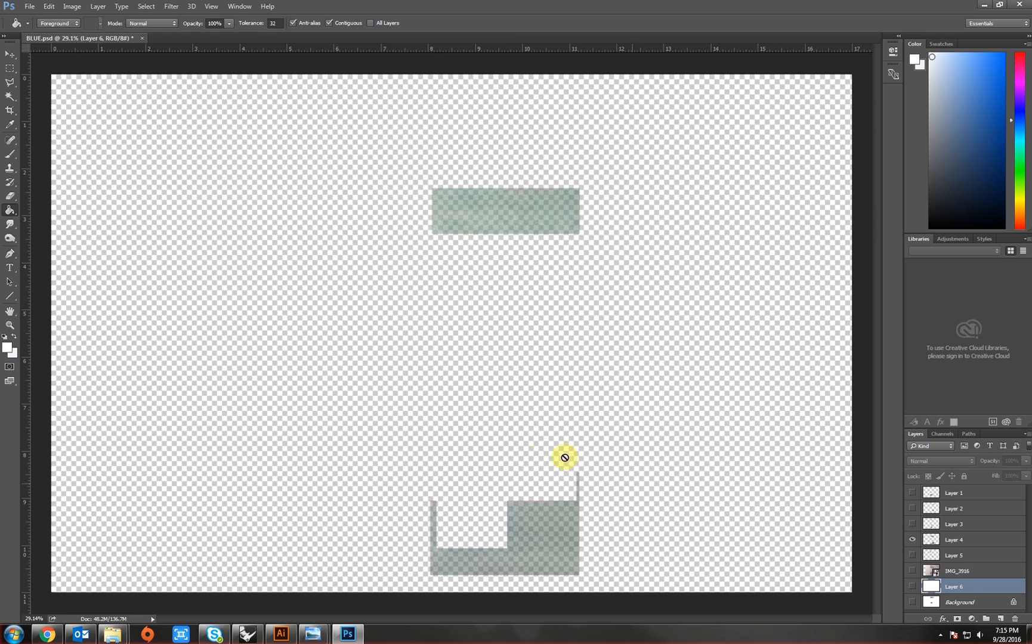
key("ctrl+shift+s")
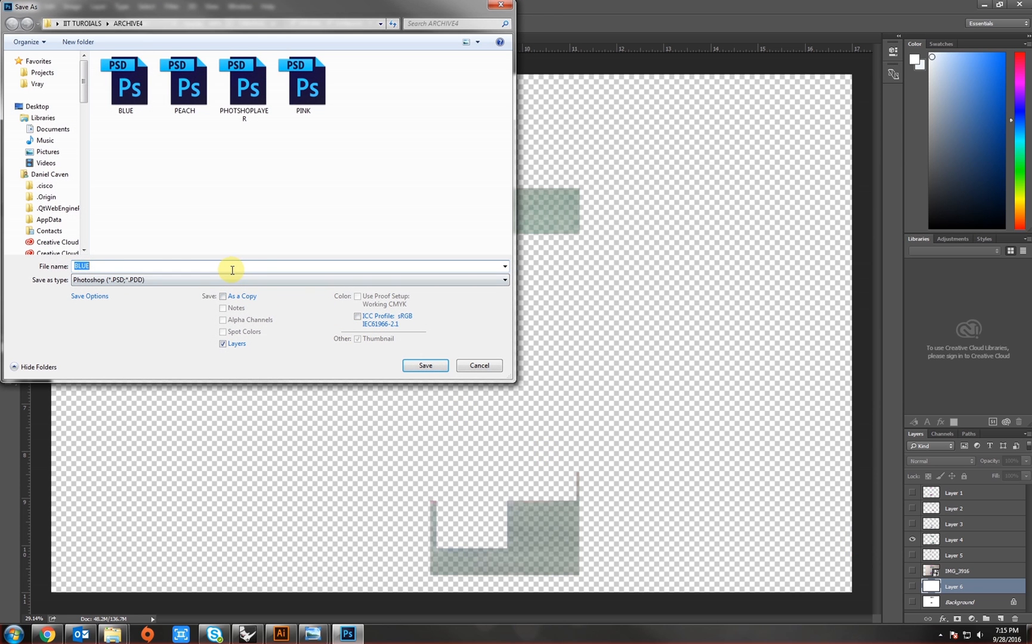
key("Return")
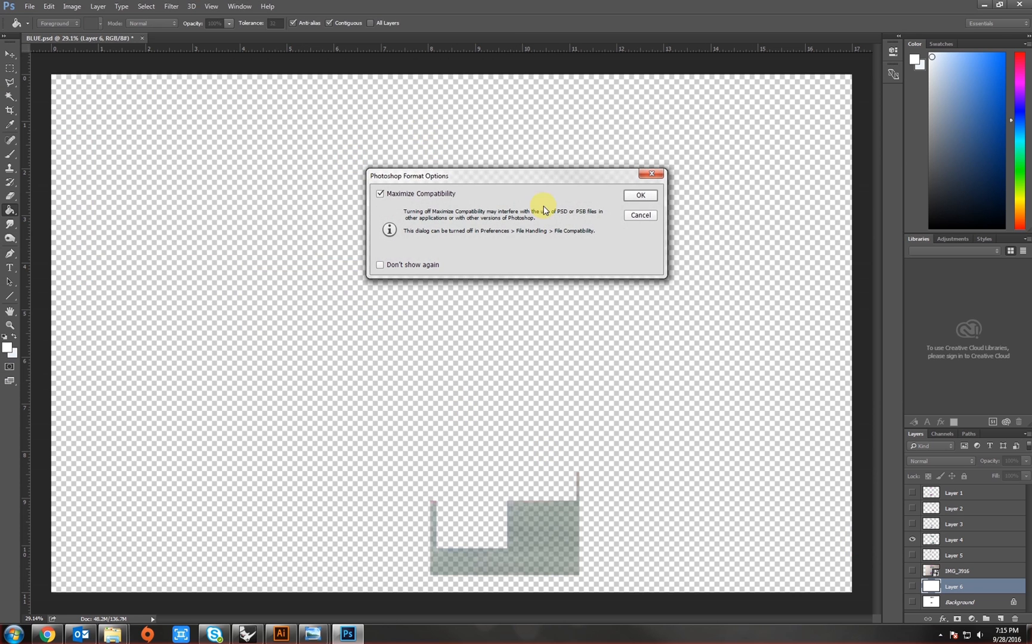
left_click(653, 199)
- Show only Layer 5 and save the document as RED in Photoshop format
left_click(912, 539)
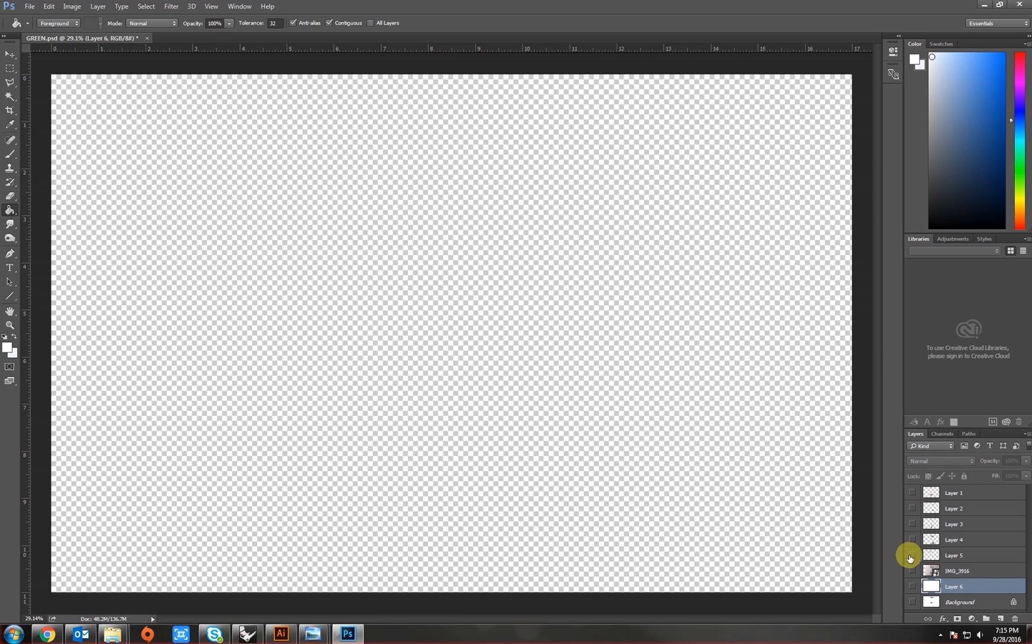
left_click(911, 554)
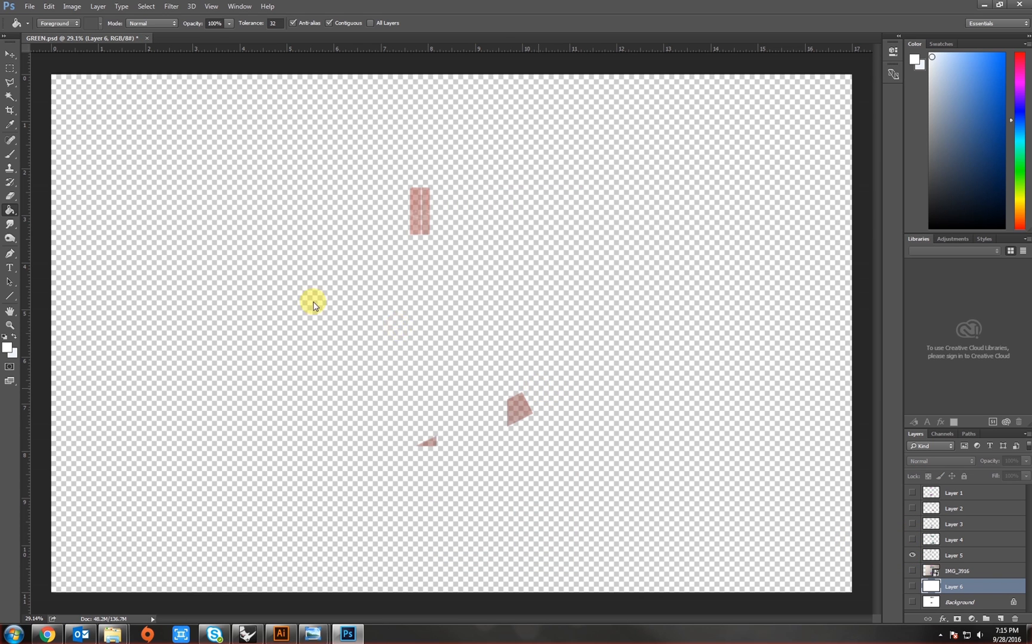
key("ctrl+shift+s")
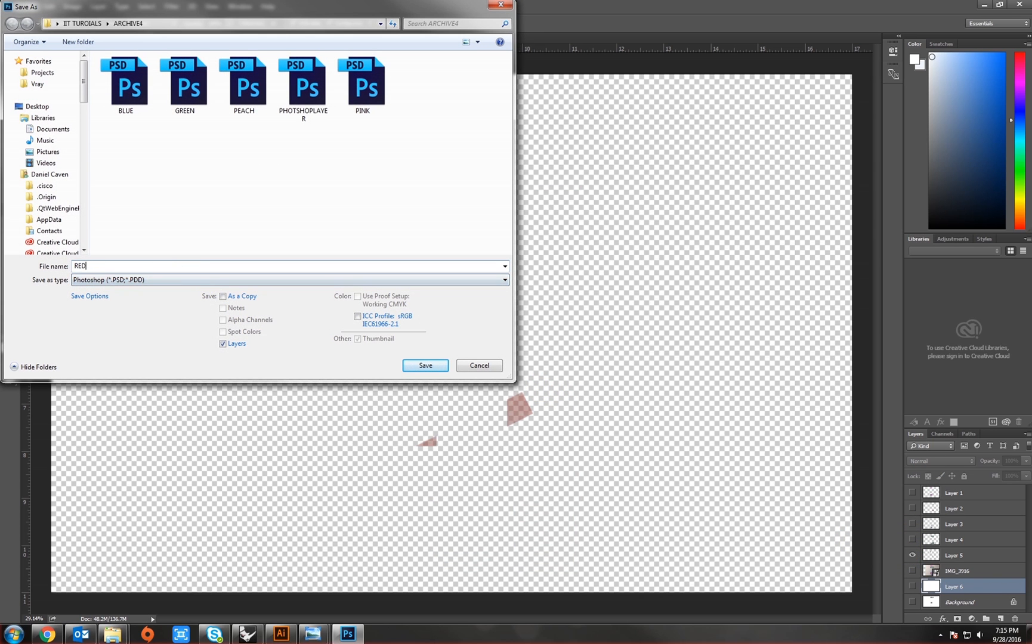
type("RED")
key("Return")
key("Return")
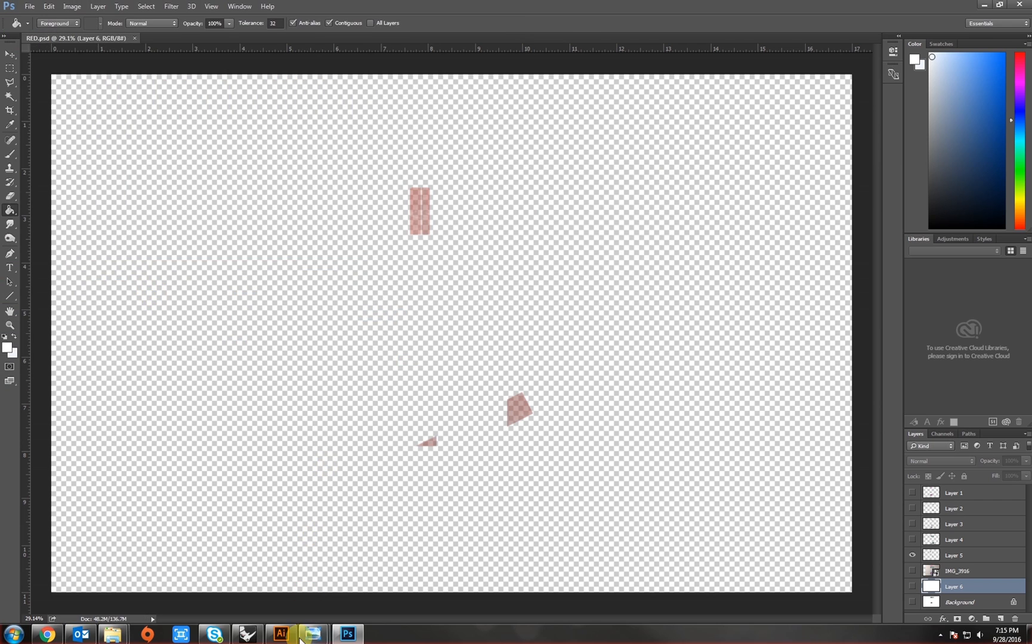
- Switch to Illustrator and place BLUE, GREEN, PEACH, PINK and RED from the ARCHIVE4 folder into the drawing together
left_click(296, 635)
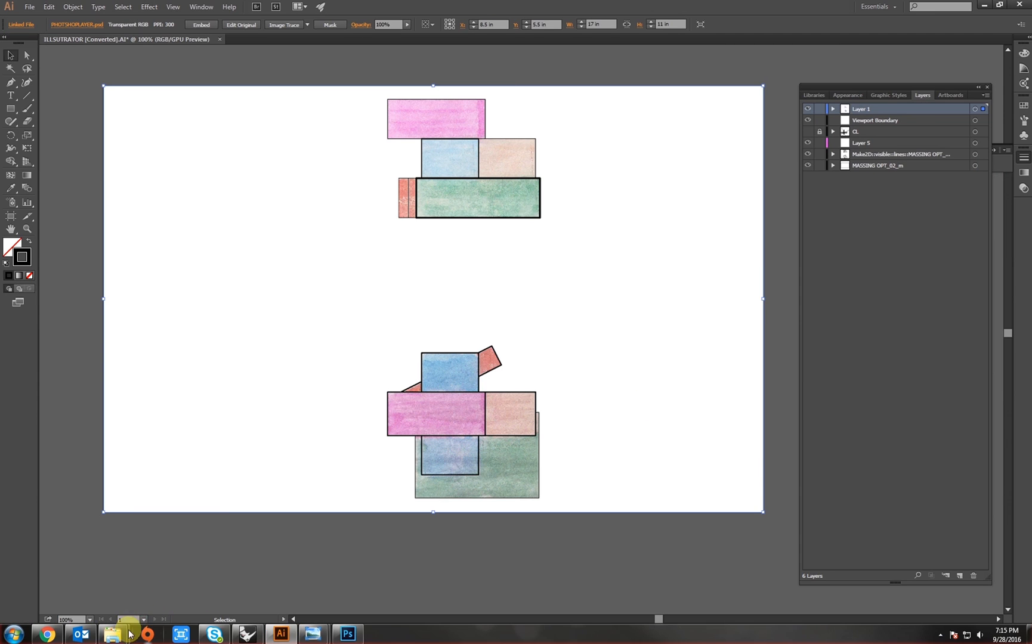
mouse_move(113, 633)
left_click(66, 566)
left_click_drag(486, 71, 840, 135)
left_click(624, 212)
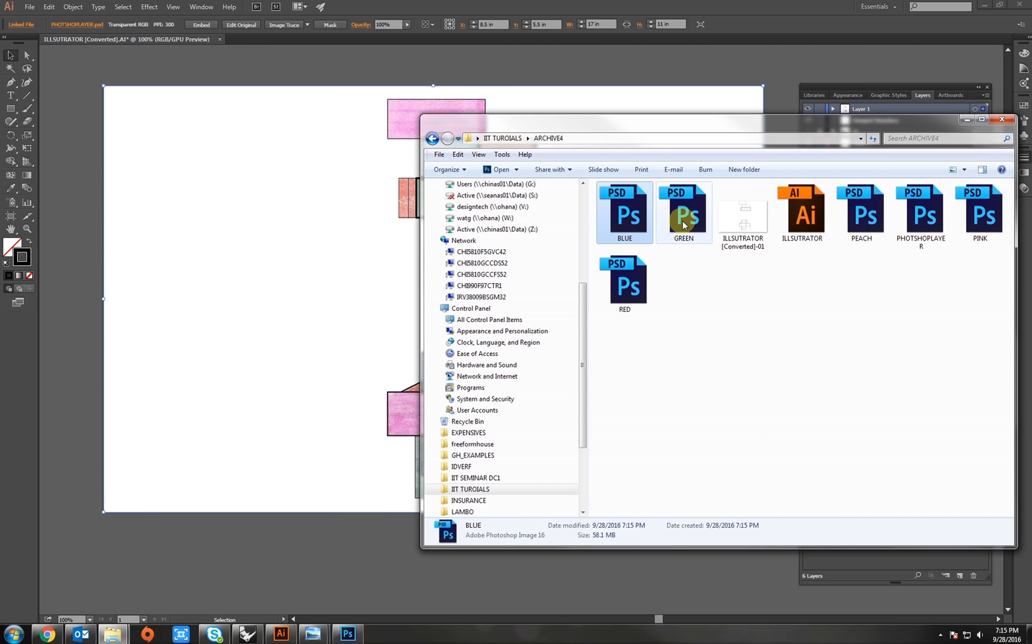
left_click(684, 223, "ctrl")
left_click(862, 212, "ctrl")
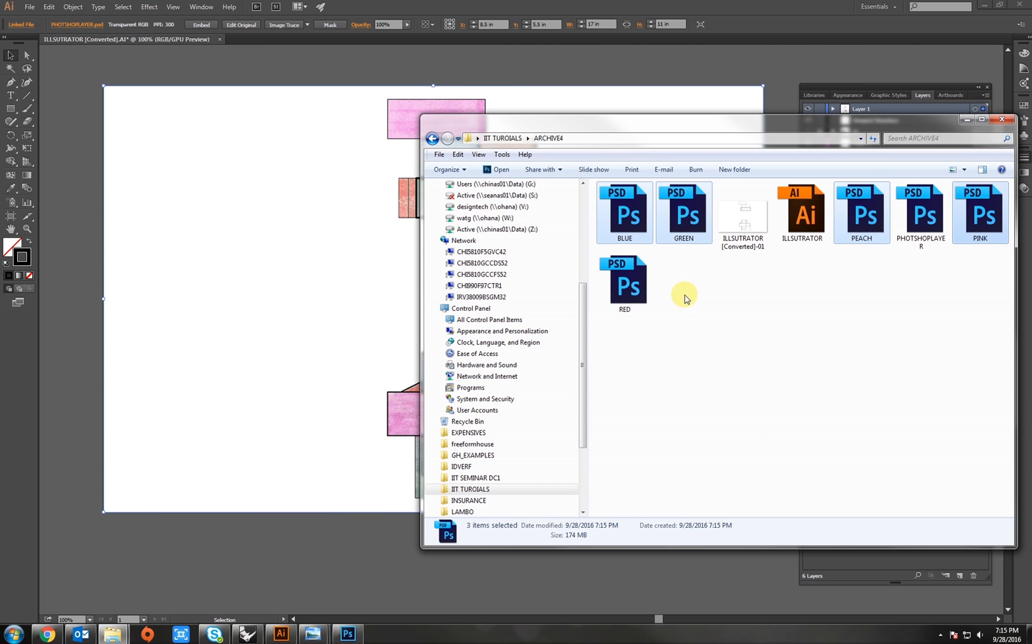
left_click(625, 280, "ctrl")
left_click_drag(629, 216, 208, 184)
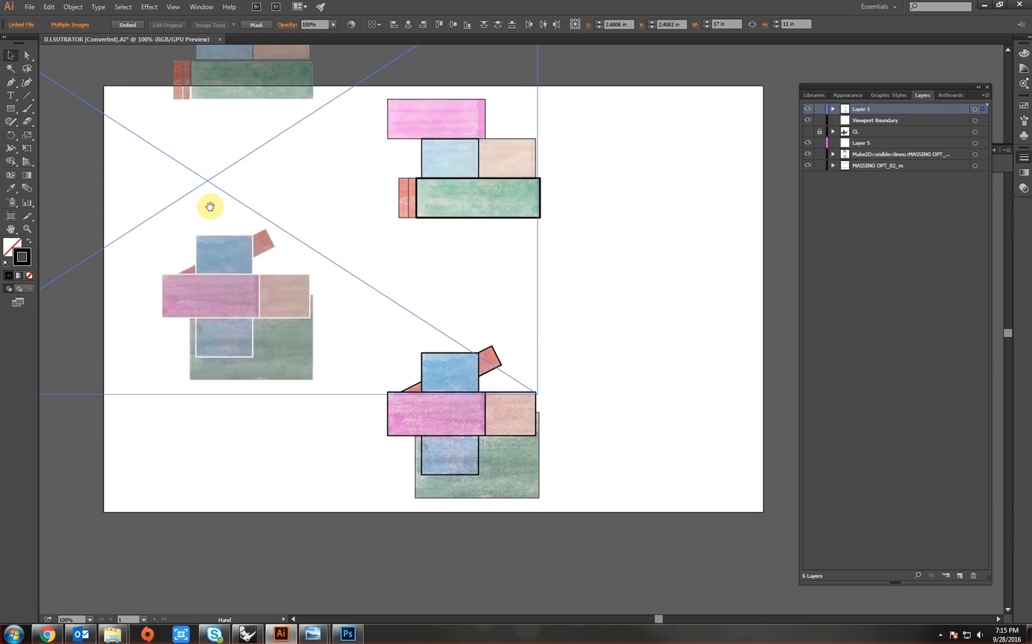
- Move the five placed colour images together so they align exactly with the artboard
scroll(273, 258, "down", 1)
left_click_drag(334, 269, 529, 359)
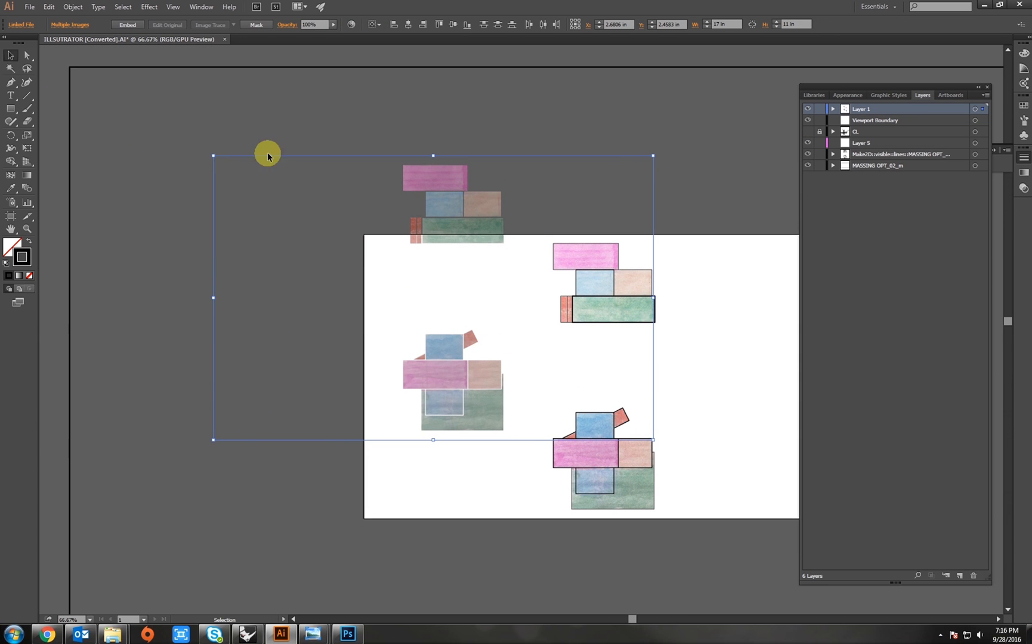
left_click_drag(242, 160, 391, 238)
left_click_drag(522, 288, 305, 246)
scroll(314, 296, "up", 1)
left_click_drag(311, 300, 351, 281)
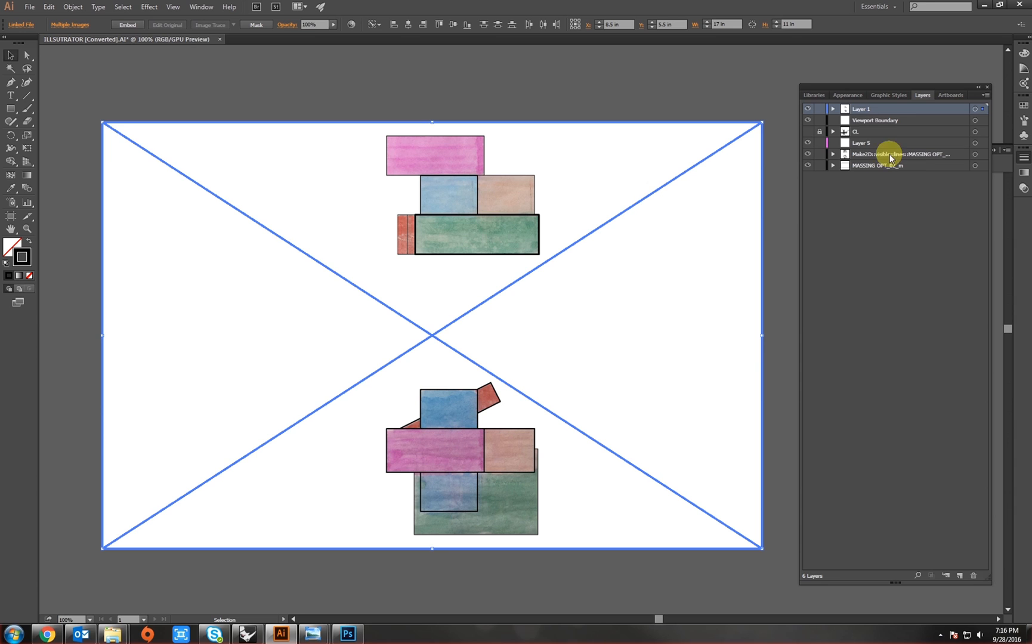
- Add five new layers above Layer 1, move the selected colour images onto Layer 7, and lock it
left_click(960, 578)
left_click(960, 578)
left_click(960, 577)
left_click(960, 577)
left_click(960, 577)
left_click_drag(982, 165, 982, 154)
left_click(817, 156)
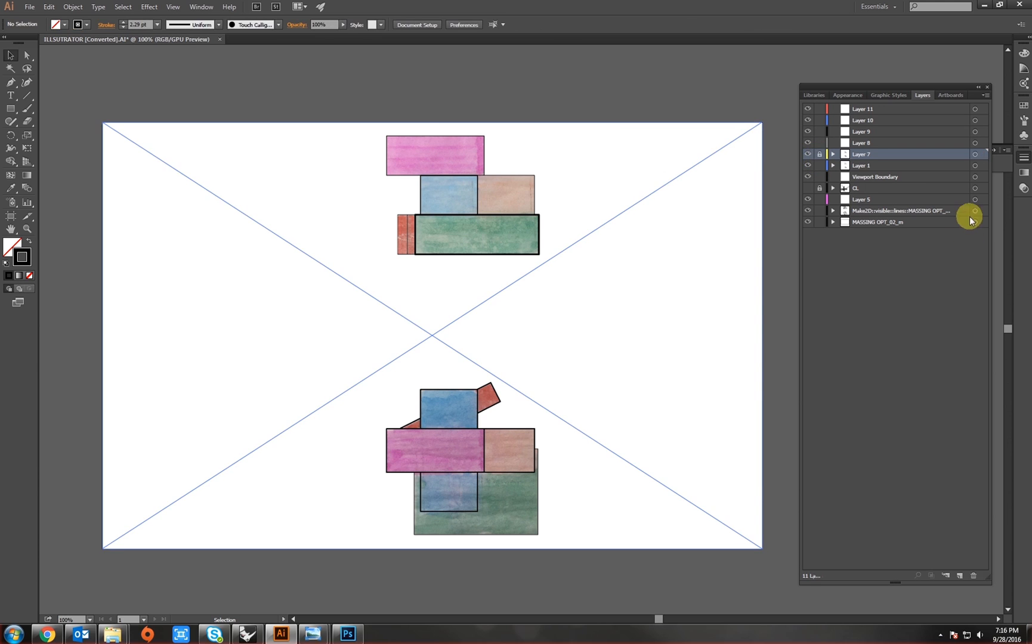
- Move the earlier combined PHOTSHOPLAYER image from Layer 1 onto Layer 8 and lock that layer
left_click(509, 353)
left_click_drag(983, 165, 982, 143)
left_click(818, 143)
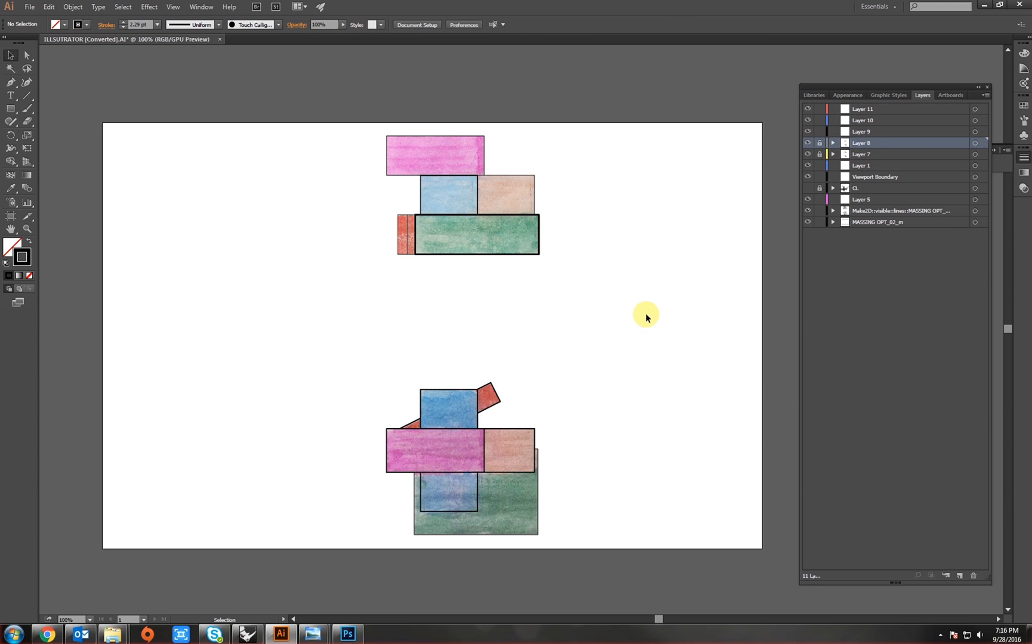
left_click(486, 396)
left_click(809, 176)
left_click(575, 369)
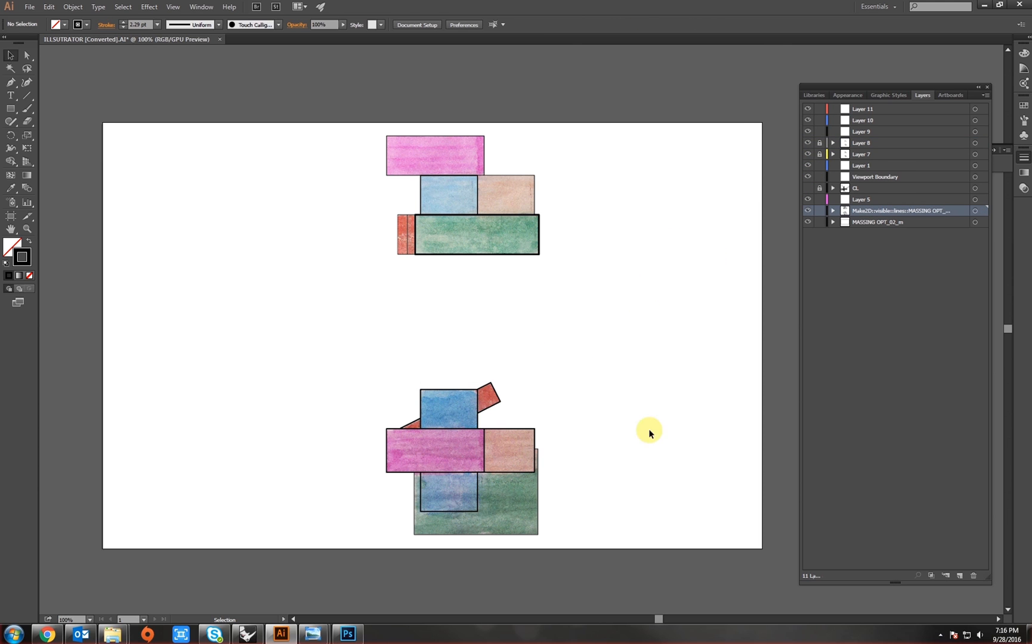
- Unlock Layer 8 and delete the combined PHOTSHOPLAYER image from the drawing
left_click(819, 143)
left_click(575, 306)
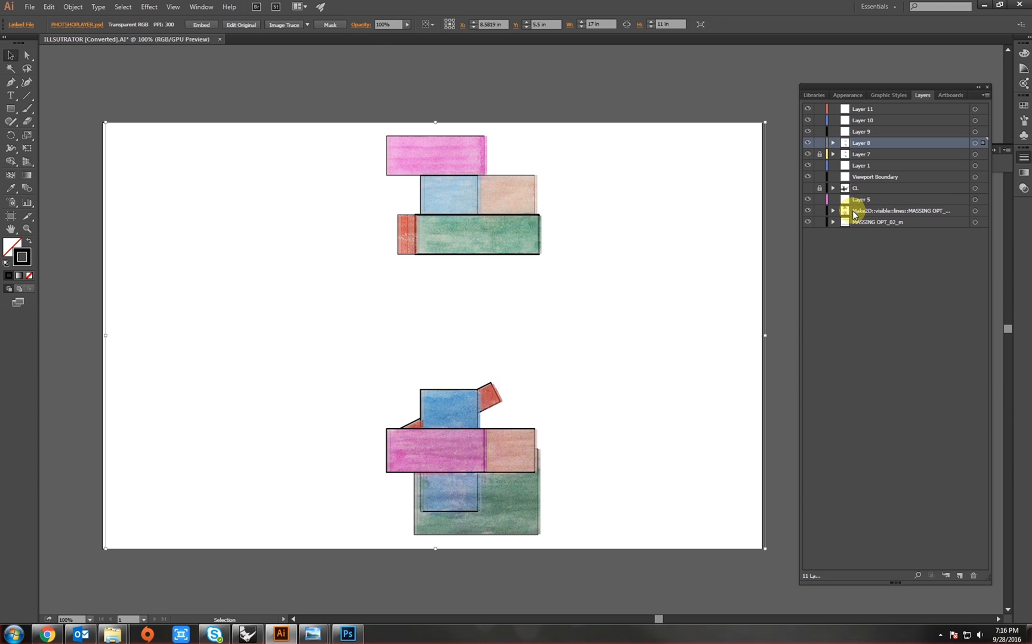
right_click(671, 411)
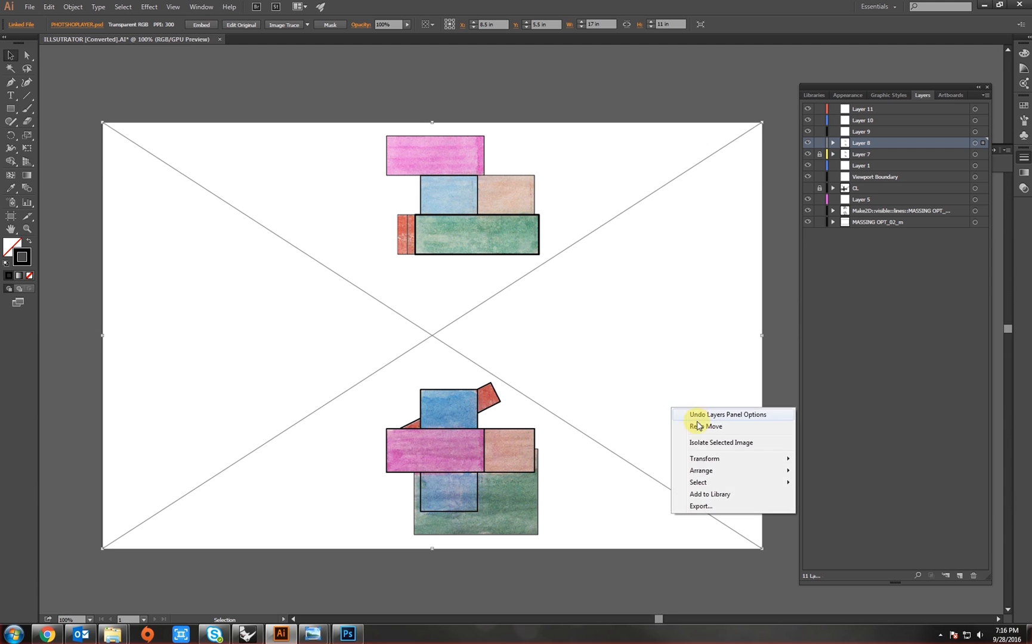
left_click(703, 350)
left_click_drag(701, 367, 587, 400)
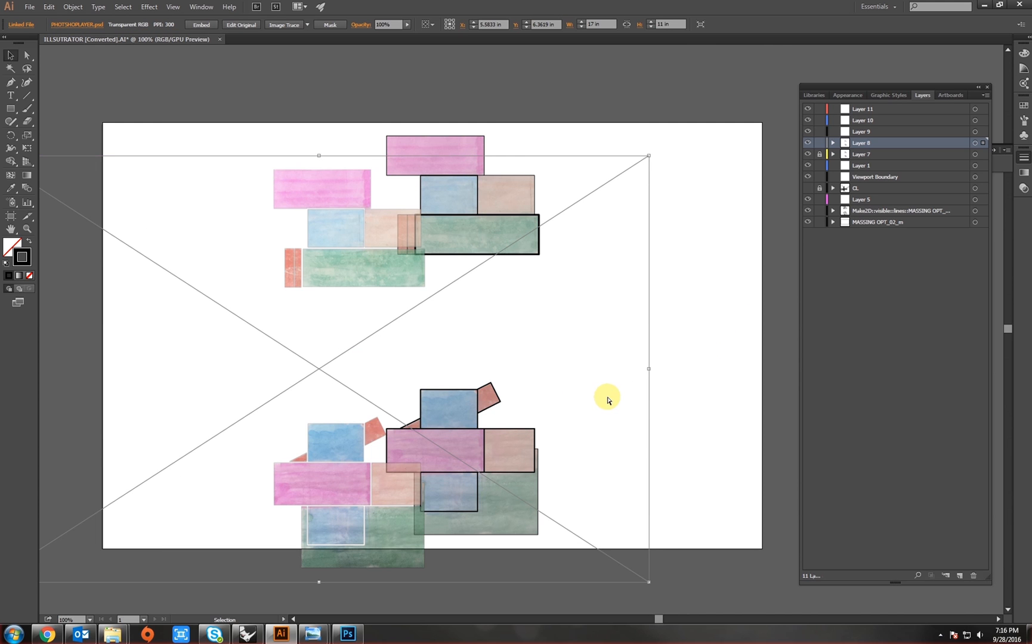
key("Delete")
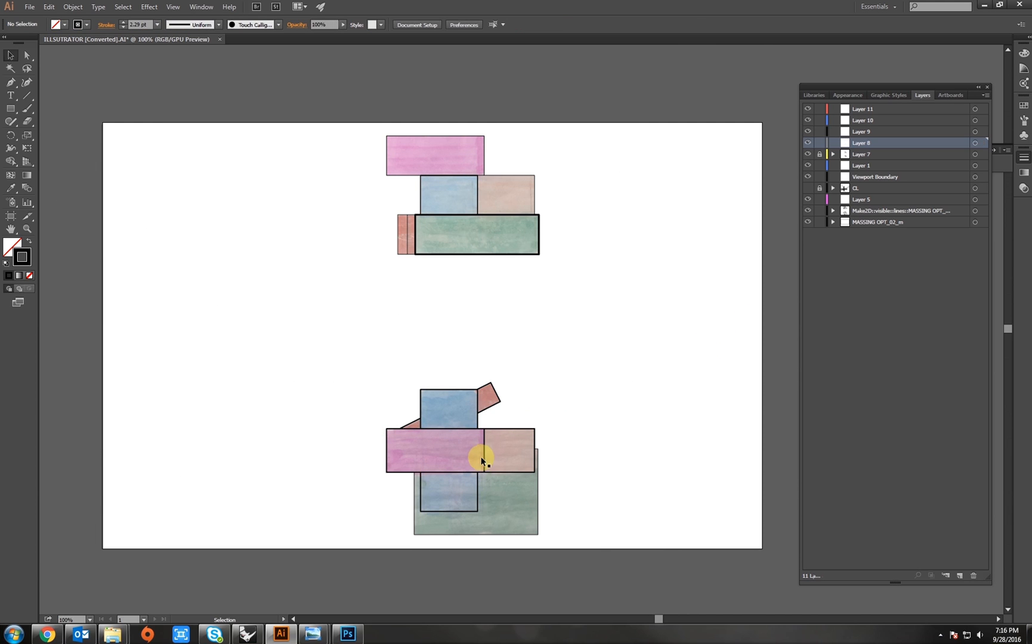
- Unlock Layer 7, move the RED.psd image from it onto Layer 8, and lock Layer 8
left_click(663, 319)
left_click_drag(982, 154, 983, 143)
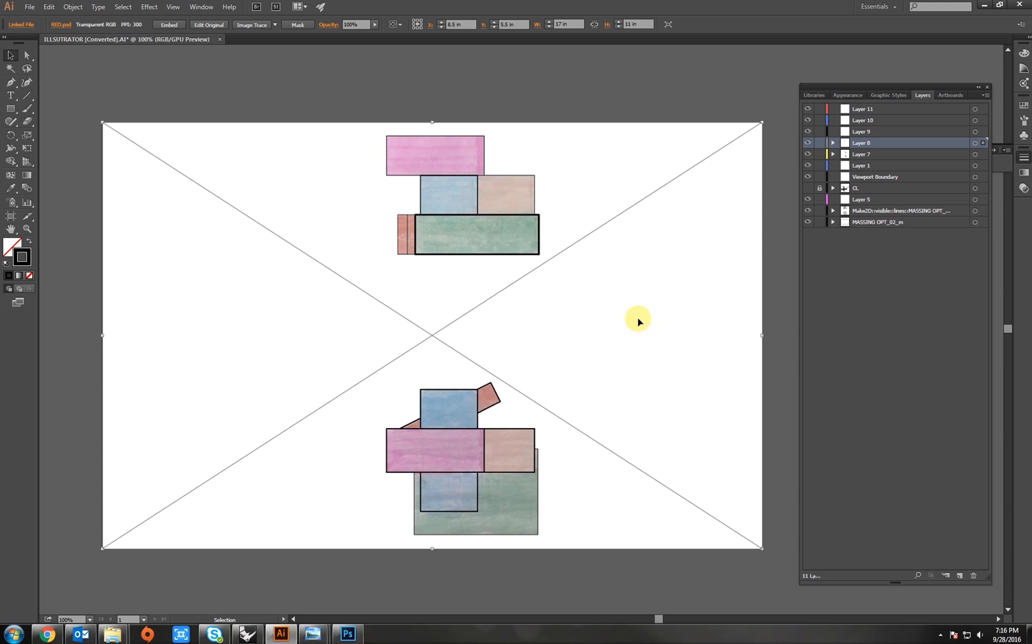
left_click(819, 143)
- Move the PINK.psd image from Layer 7 onto Layer 9 and lock Layer 9, keeping Layer 8 locked
left_click(583, 344)
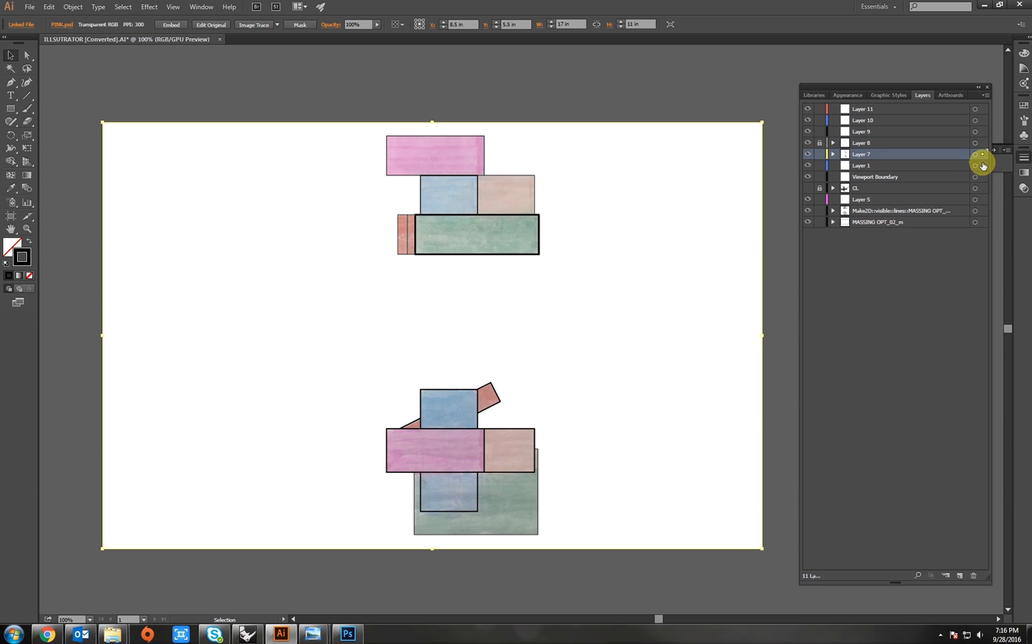
left_click_drag(983, 155, 984, 134)
key("ctrl+h")
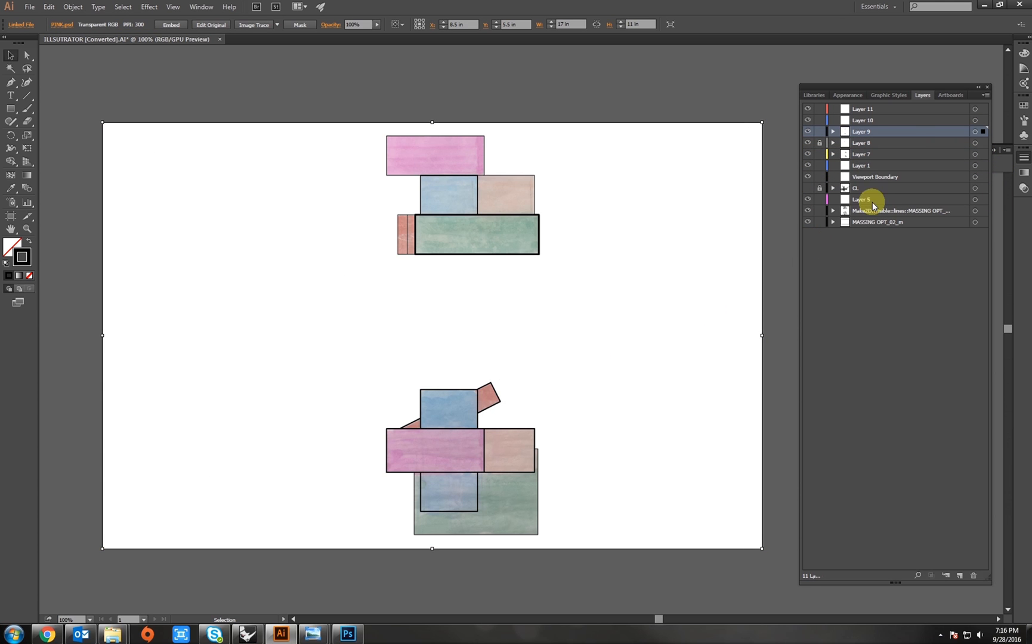
left_click(819, 143)
left_click(820, 132)
left_click(819, 143)
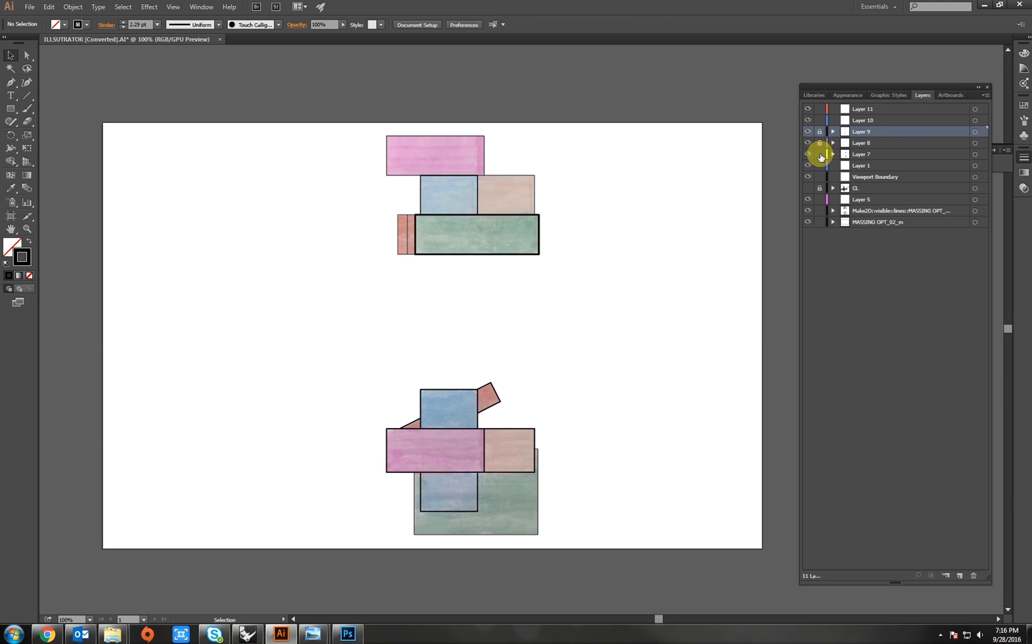
- Move the PEACH.psd image from Layer 7 onto Layer 10
left_click(648, 312)
left_click_drag(983, 155, 983, 121)
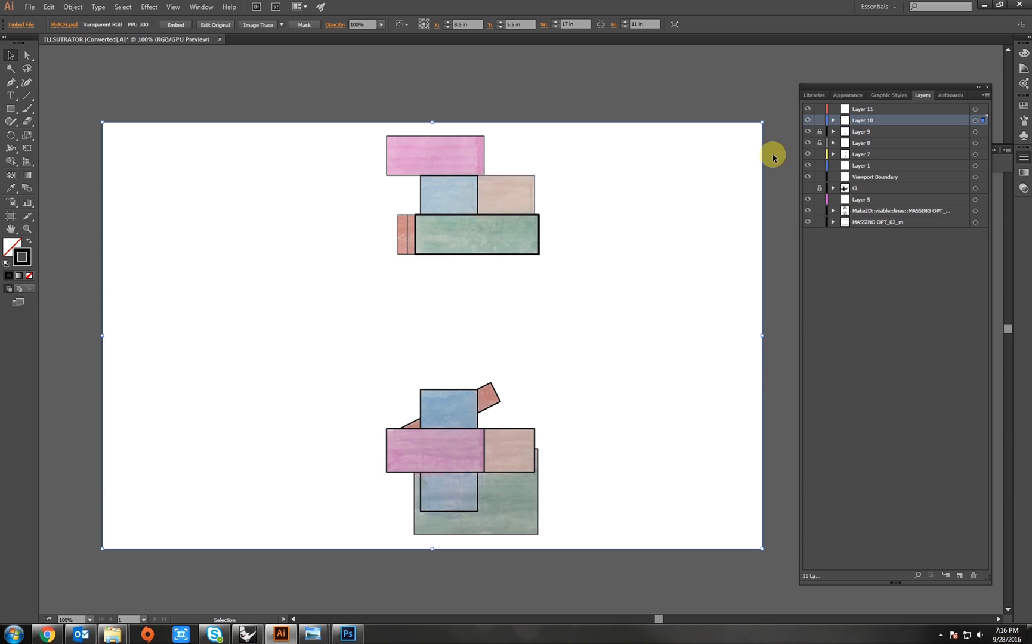
- Lock Layer 10, move the green fill image from Layer 7 onto Layer 11, and lock Layer 11
left_click(820, 119)
left_click(670, 288)
left_click_drag(982, 151, 983, 108)
left_click(820, 109)
- Create a new layer above Layer 7, move the BLUE.psd image onto it, and lock that layer
left_click(670, 299)
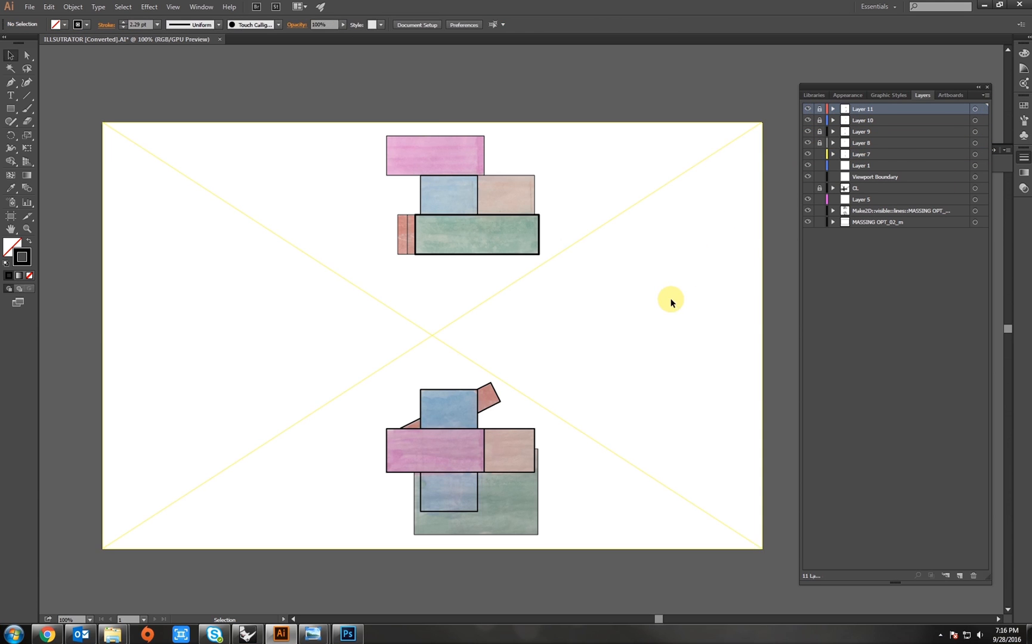
left_click(958, 575)
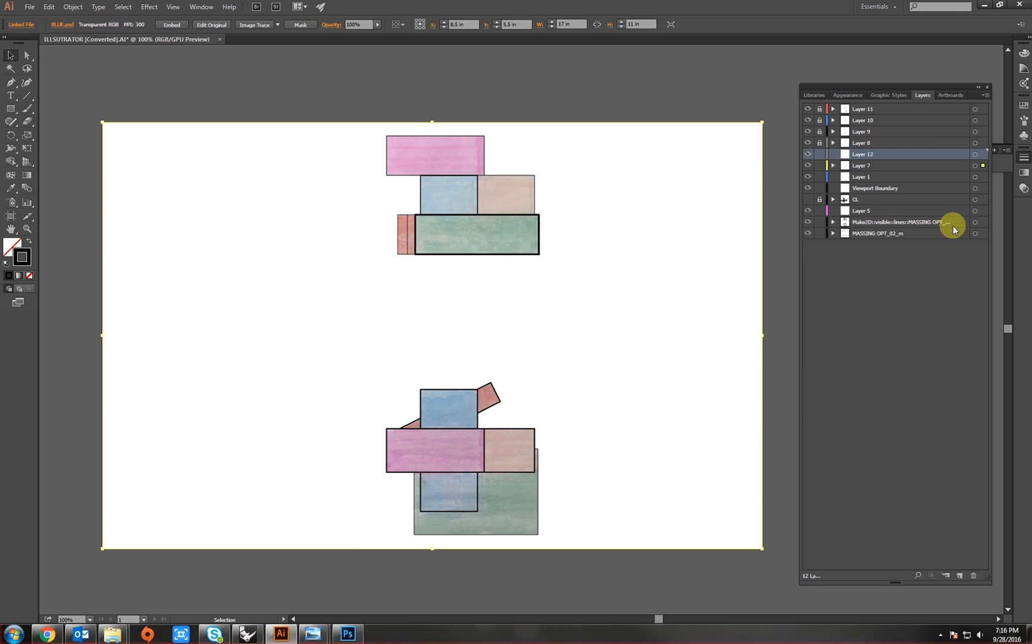
left_click_drag(982, 165, 982, 154)
left_click(819, 154)
- Check that Layer 7 holds no remaining image and delete it from the drawing
left_click(572, 315)
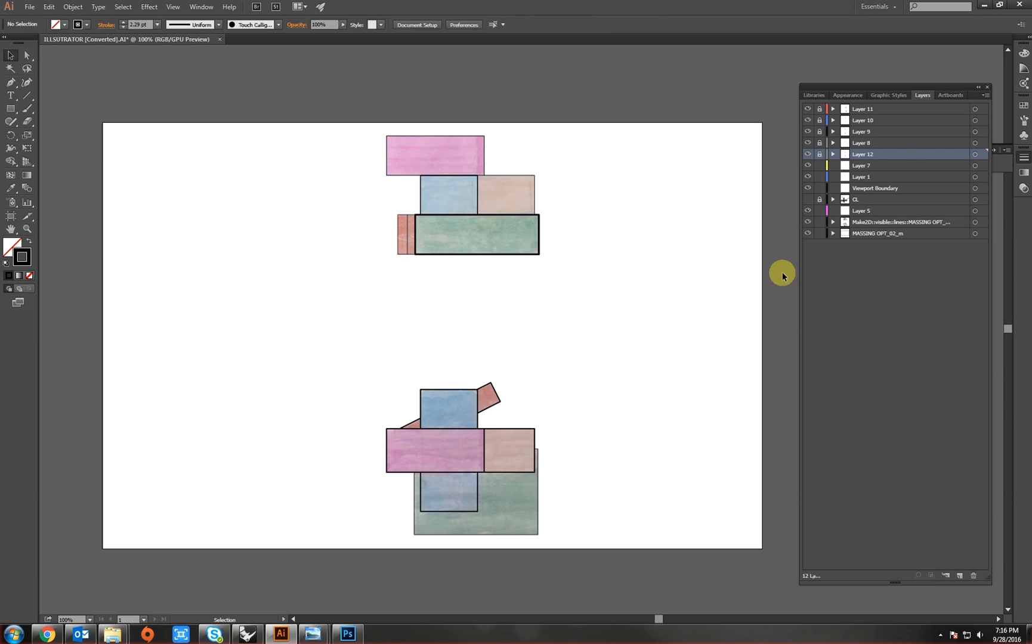
left_click(873, 167)
left_click(973, 576)
- Hide Layers 12, 8, 9, 10 and 11 one by one to check their colour fills, and show all five again
left_click(808, 154)
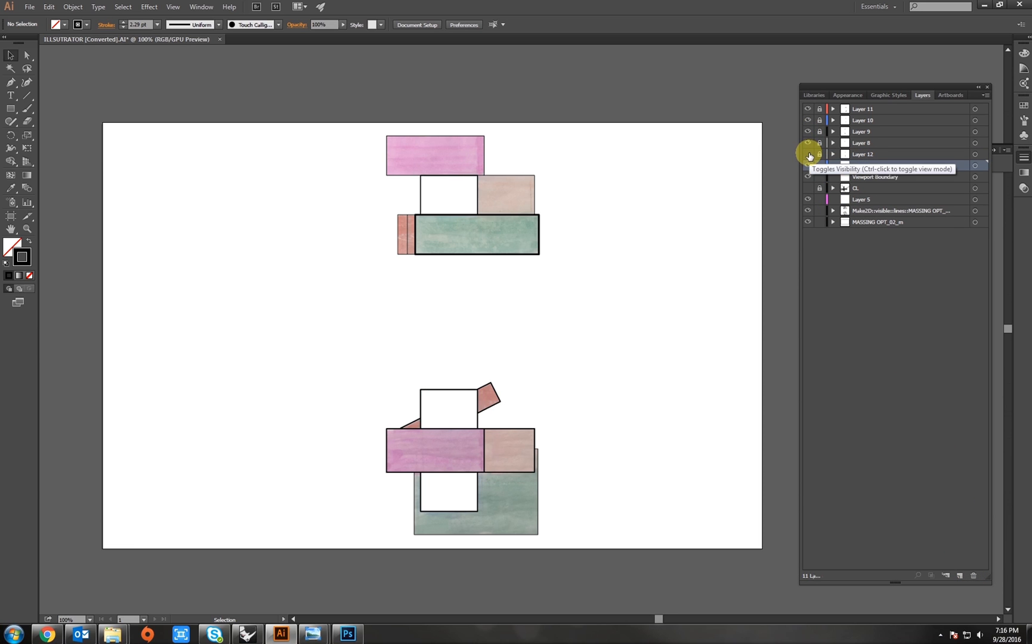
left_click(807, 143)
left_click(808, 131)
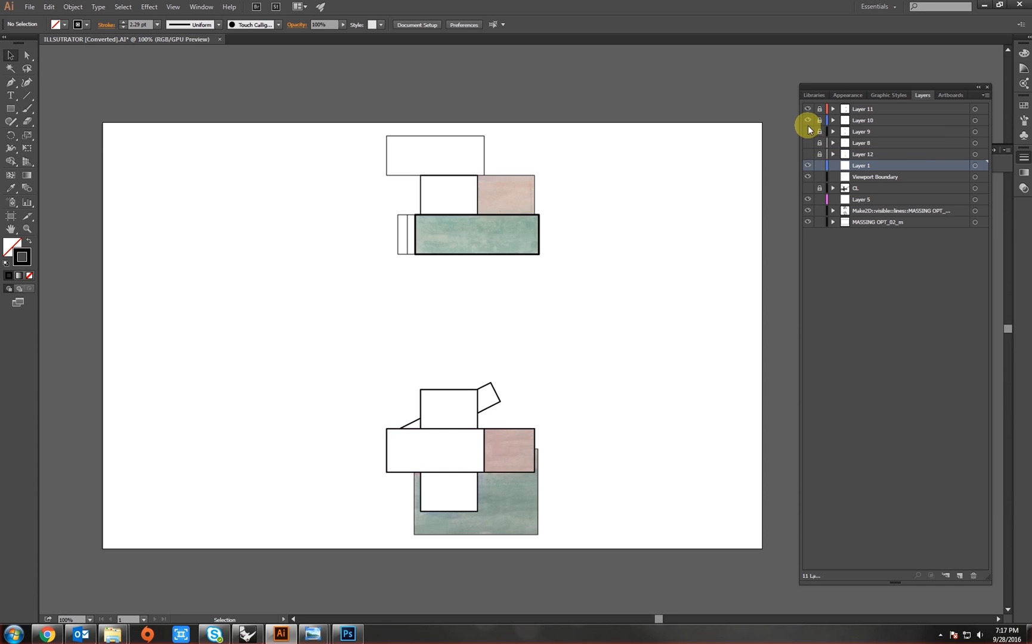
left_click(808, 121)
left_click(809, 109)
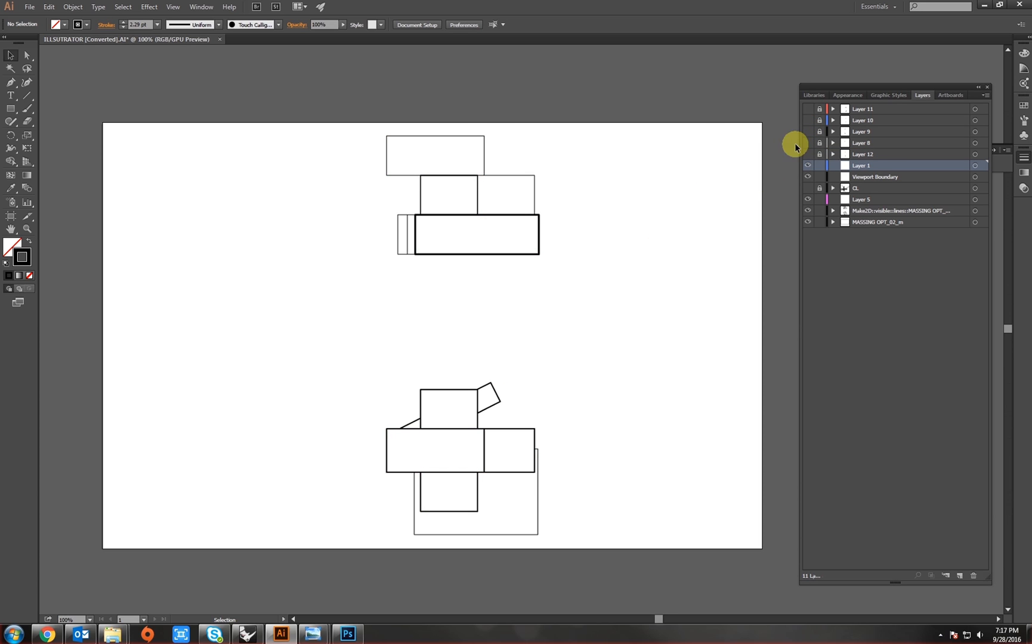
left_click_drag(808, 110, 807, 165)
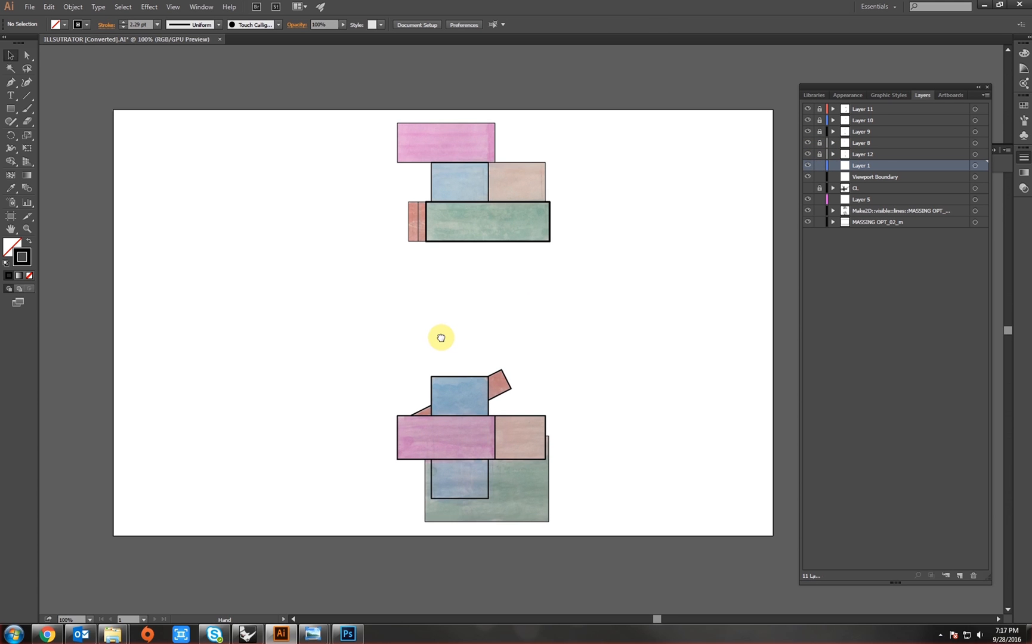